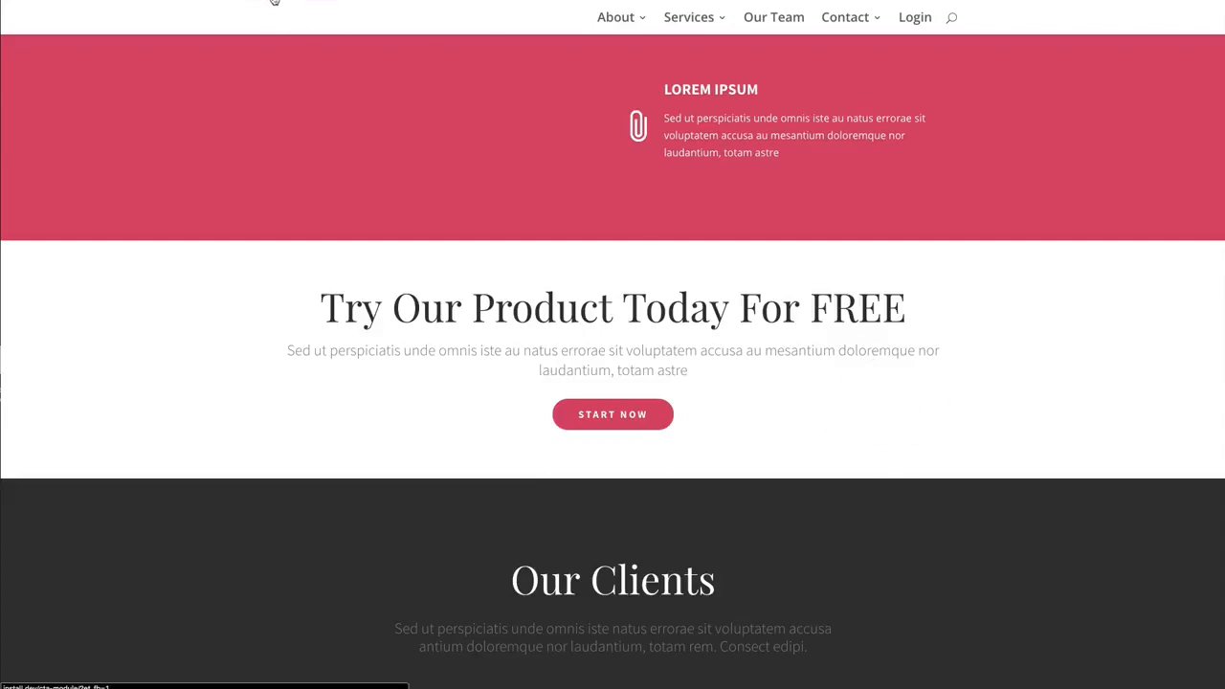
- Enable the visual builder and delete the existing "Try Our Product Today For FREE" module above the Our Clients section
{"action": "left_click", "coordinate": [274, 2]}
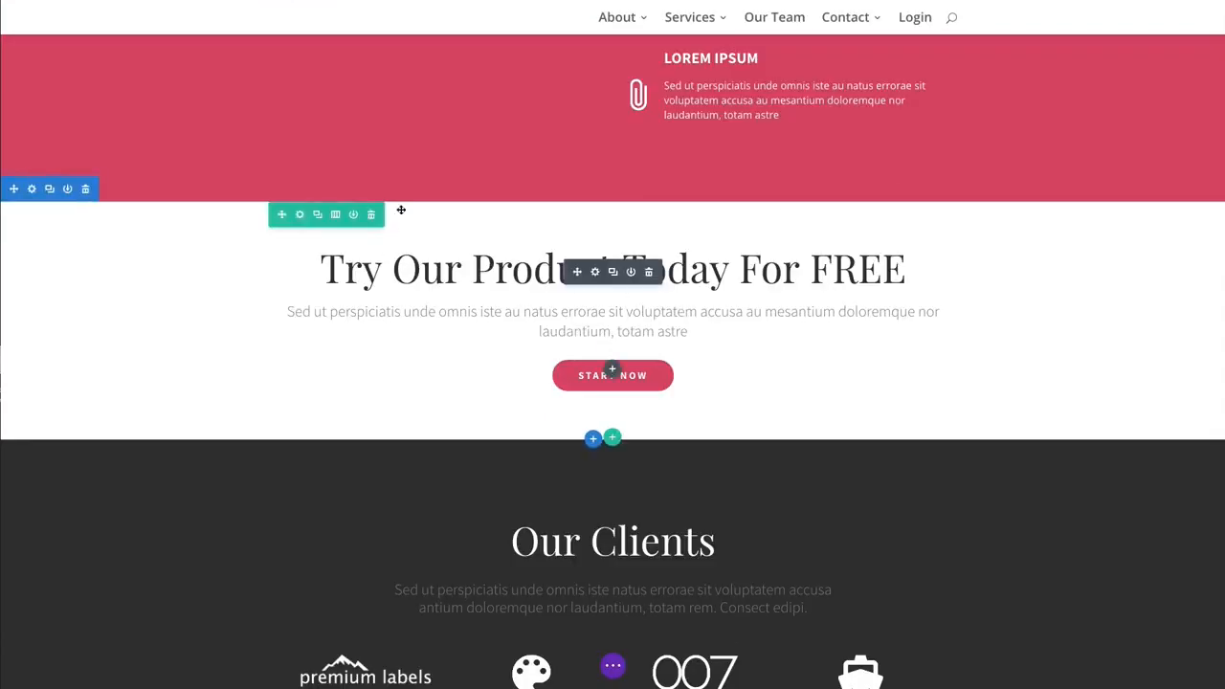
{"action": "mouse_move", "coordinate": [616, 314]}
{"action": "mouse_move", "coordinate": [589, 271]}
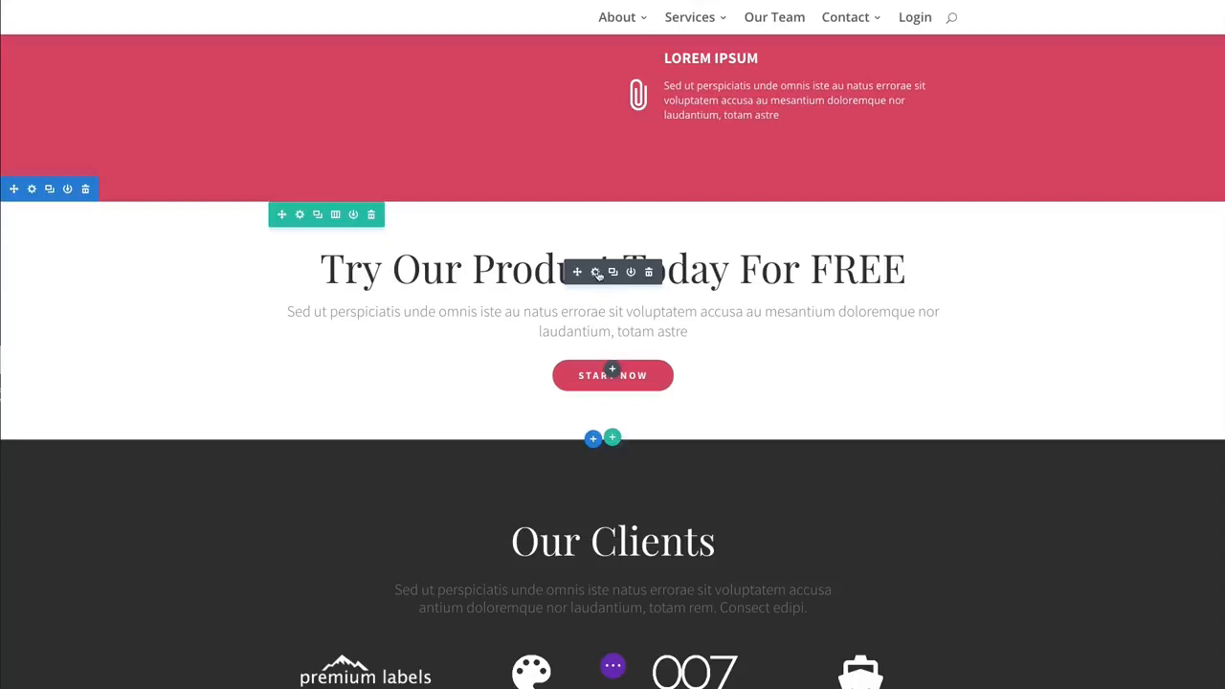
{"action": "left_click", "coordinate": [649, 273]}
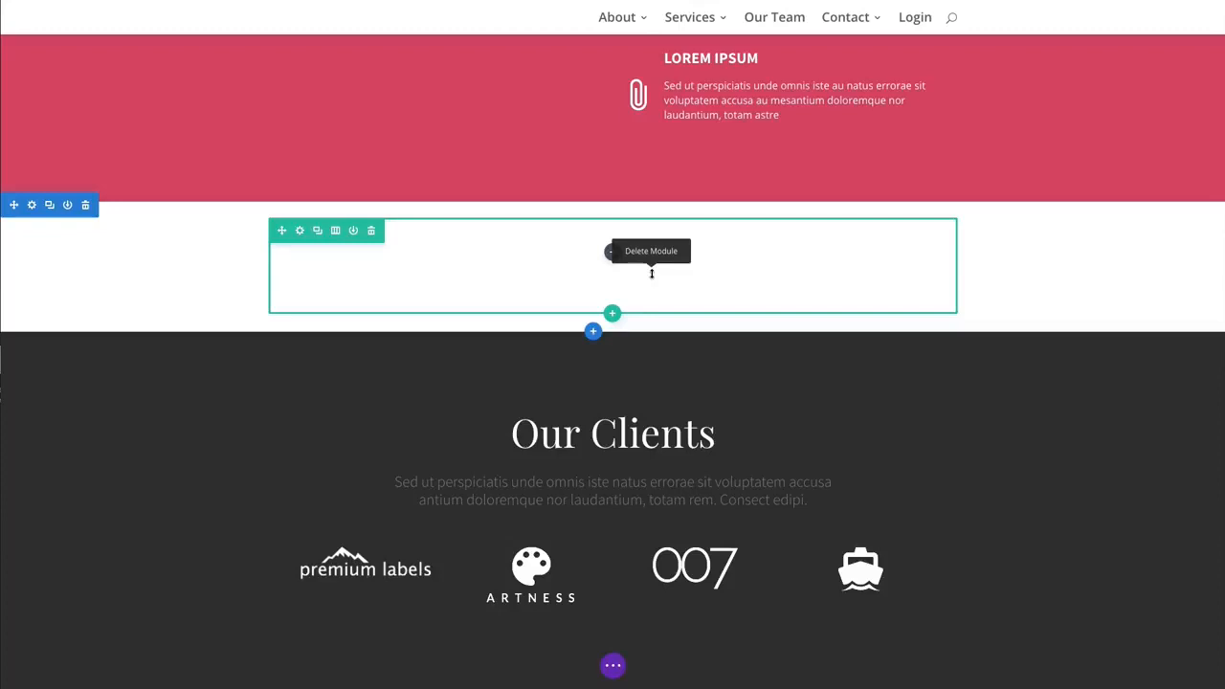
- Insert a Call To Action module into the empty row above the Our Clients section
{"action": "left_click", "coordinate": [608, 253]}
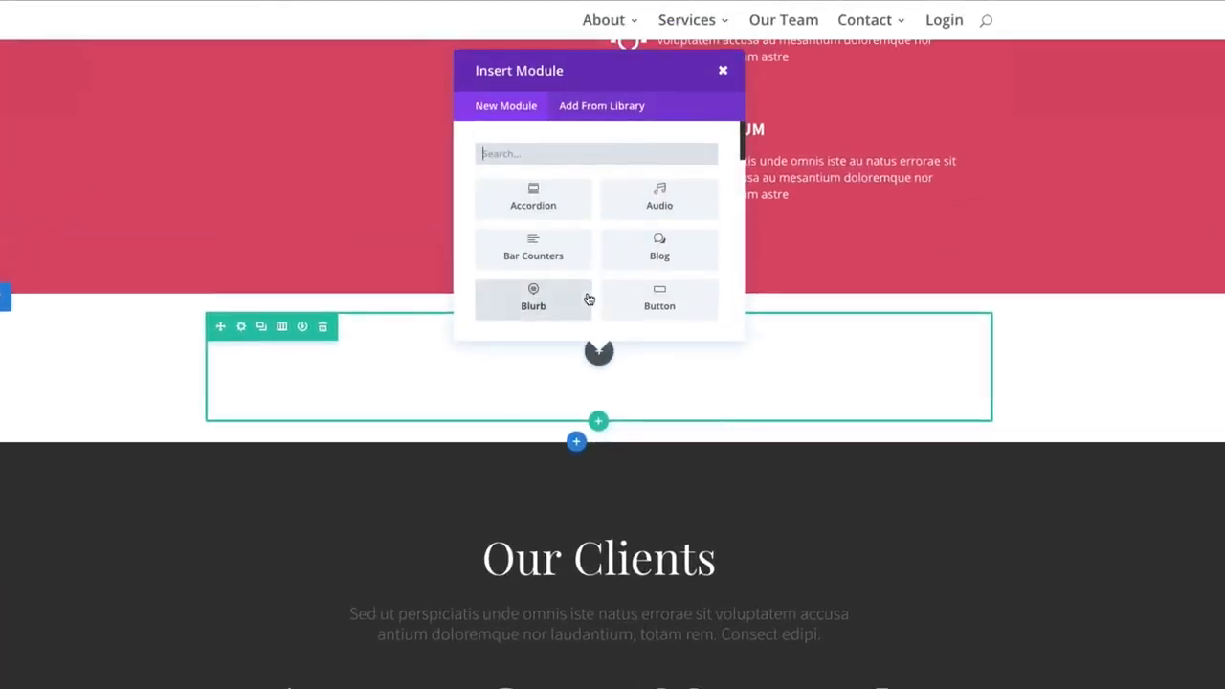
{"action": "type", "text": "call"}
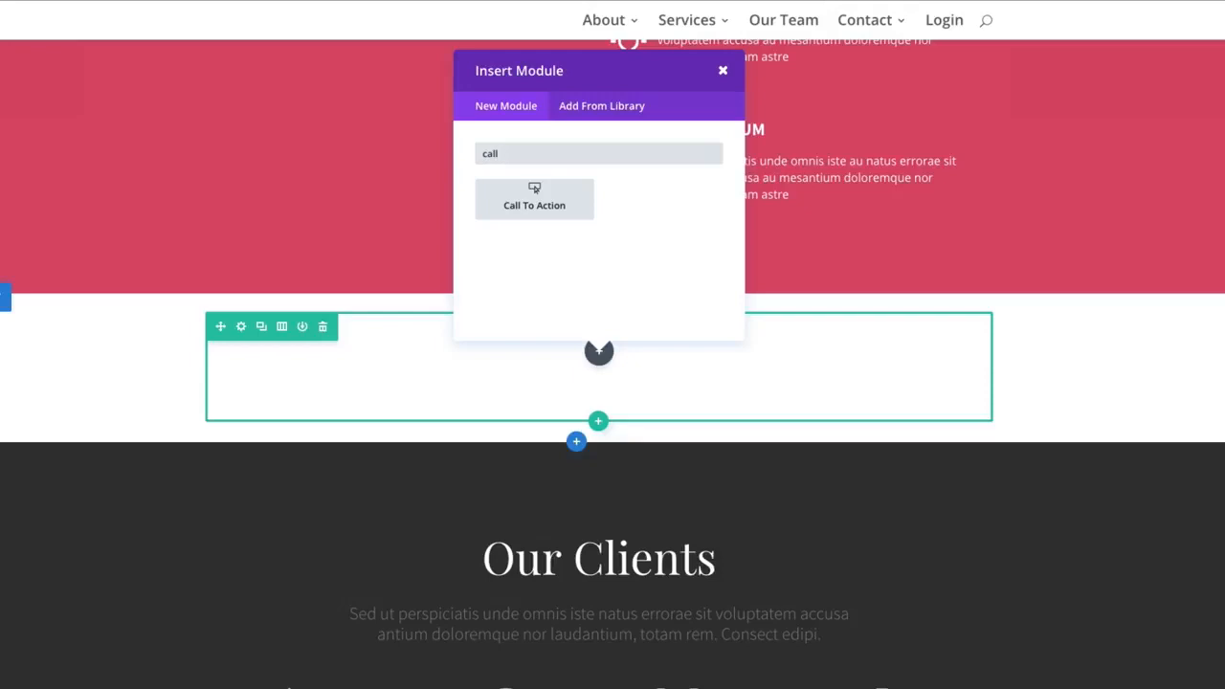
{"action": "left_click", "coordinate": [547, 205]}
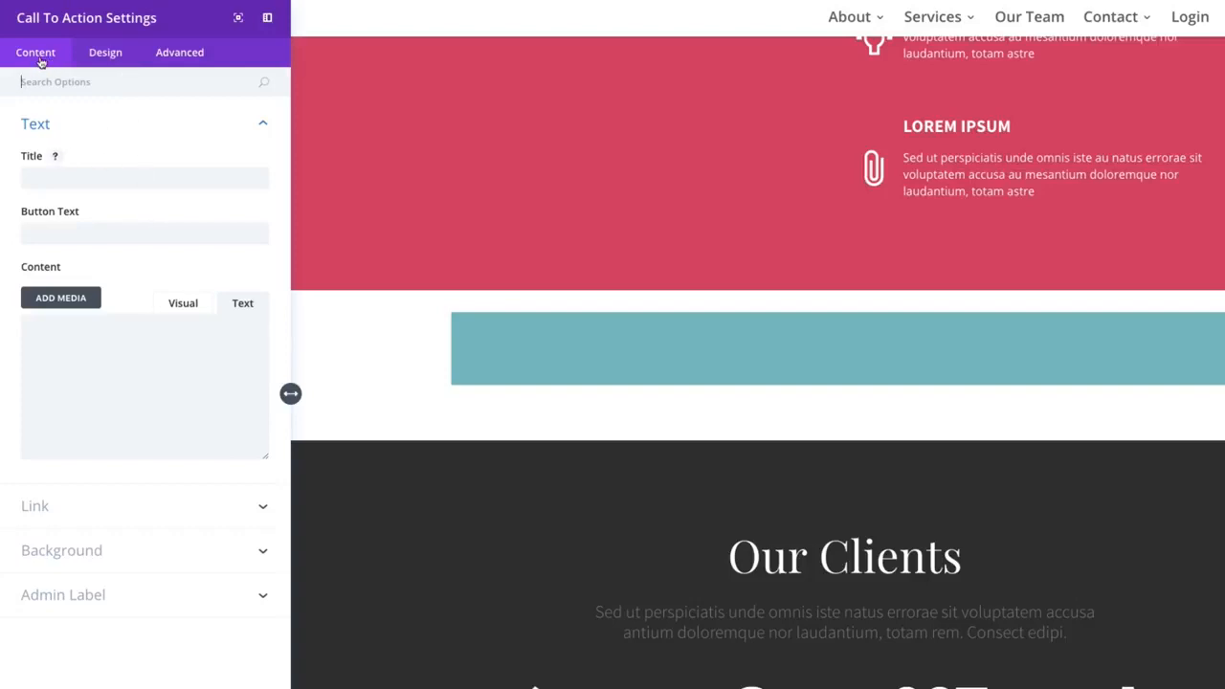
- Enter "Try Our Product Today For Free" as the call to action title
{"action": "left_click", "coordinate": [80, 176]}
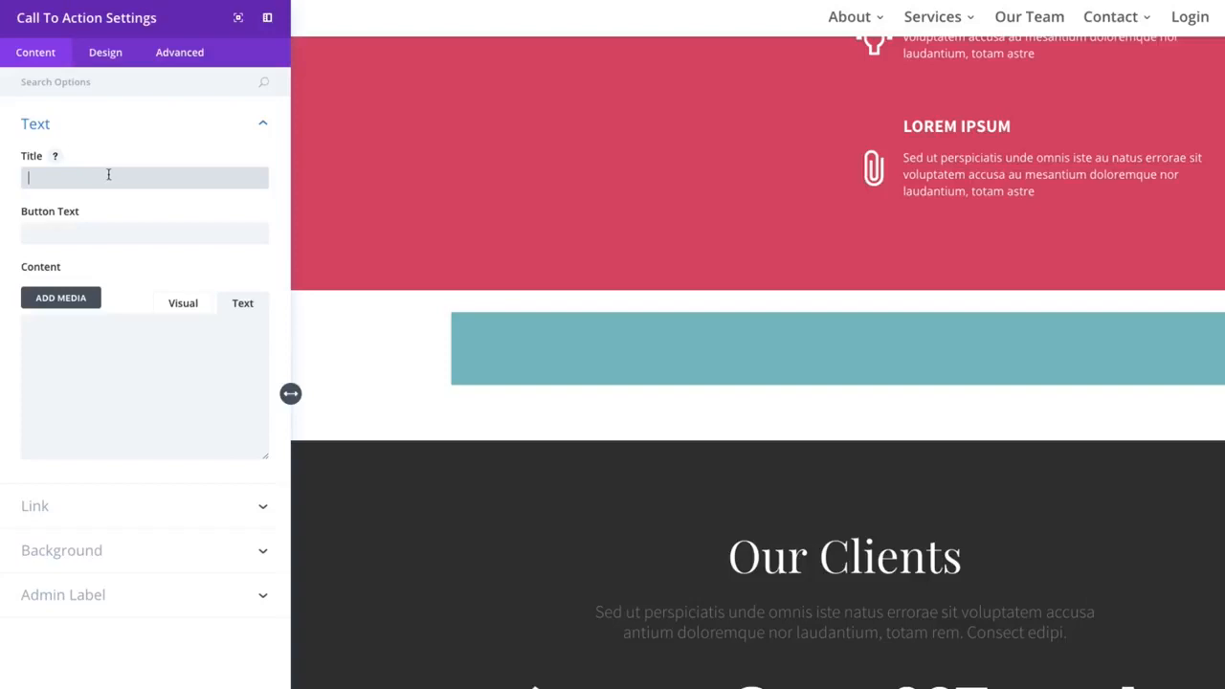
{"action": "left_click", "coordinate": [123, 232]}
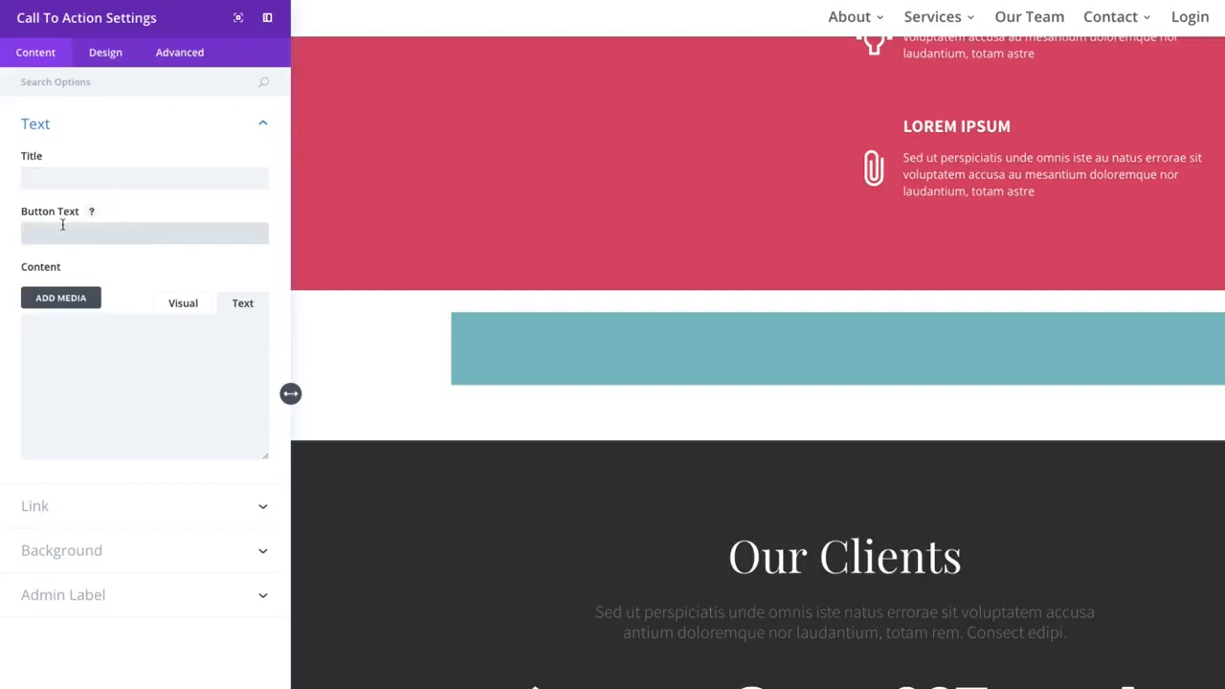
{"action": "left_click", "coordinate": [73, 172]}
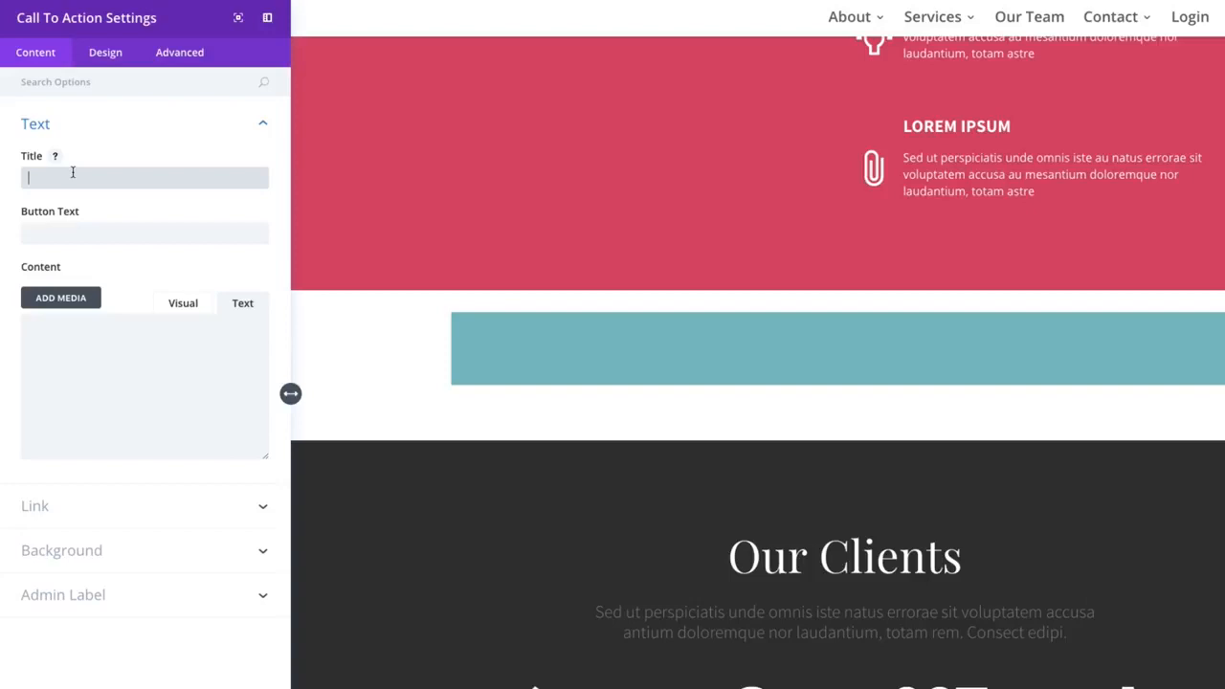
{"action": "type", "text": "Try Ou"}
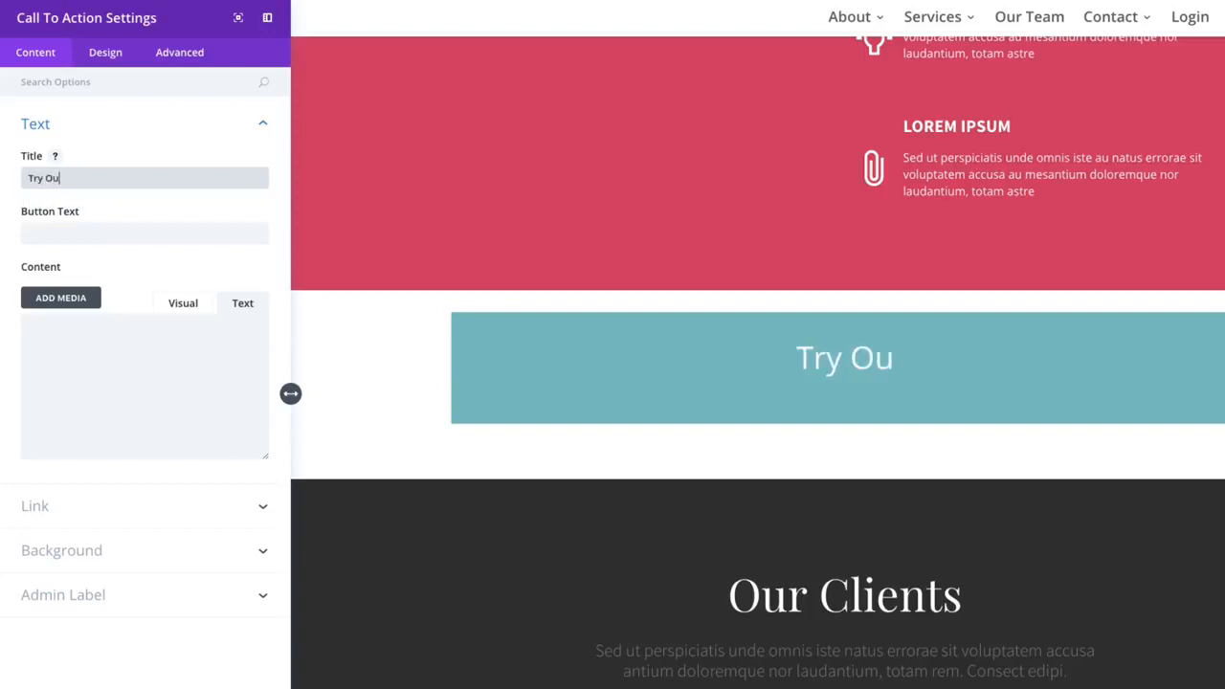
{"action": "type", "text": "r Prod"}
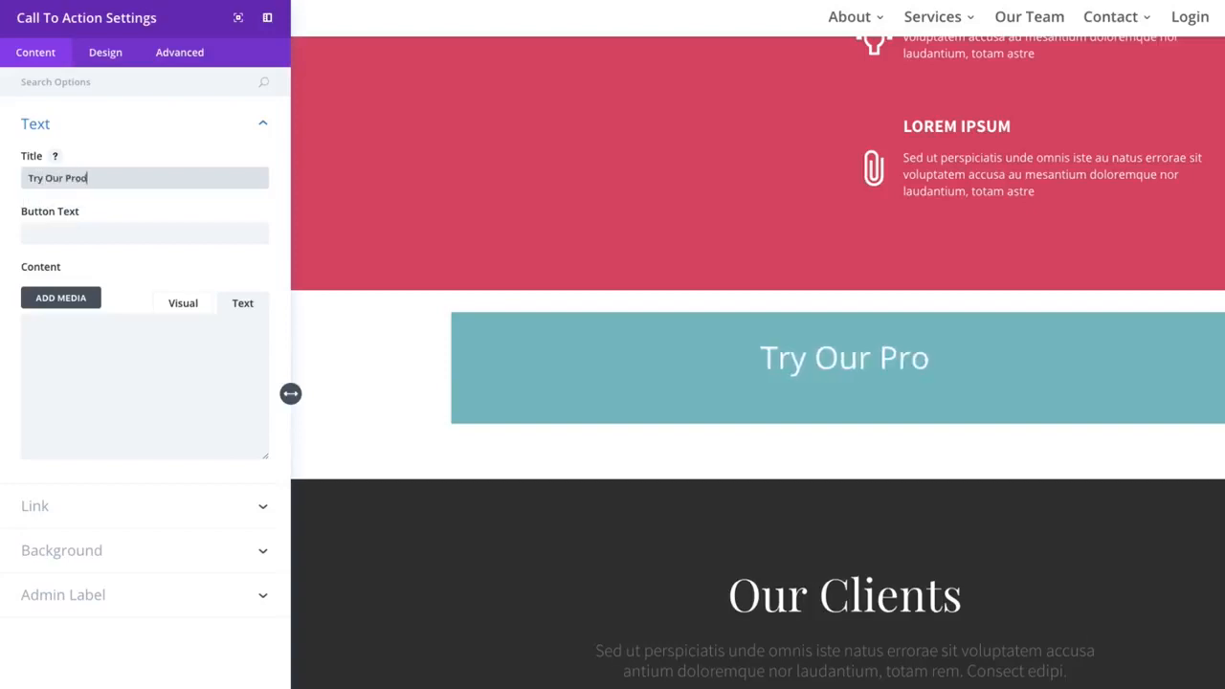
{"action": "type", "text": "uct Today "}
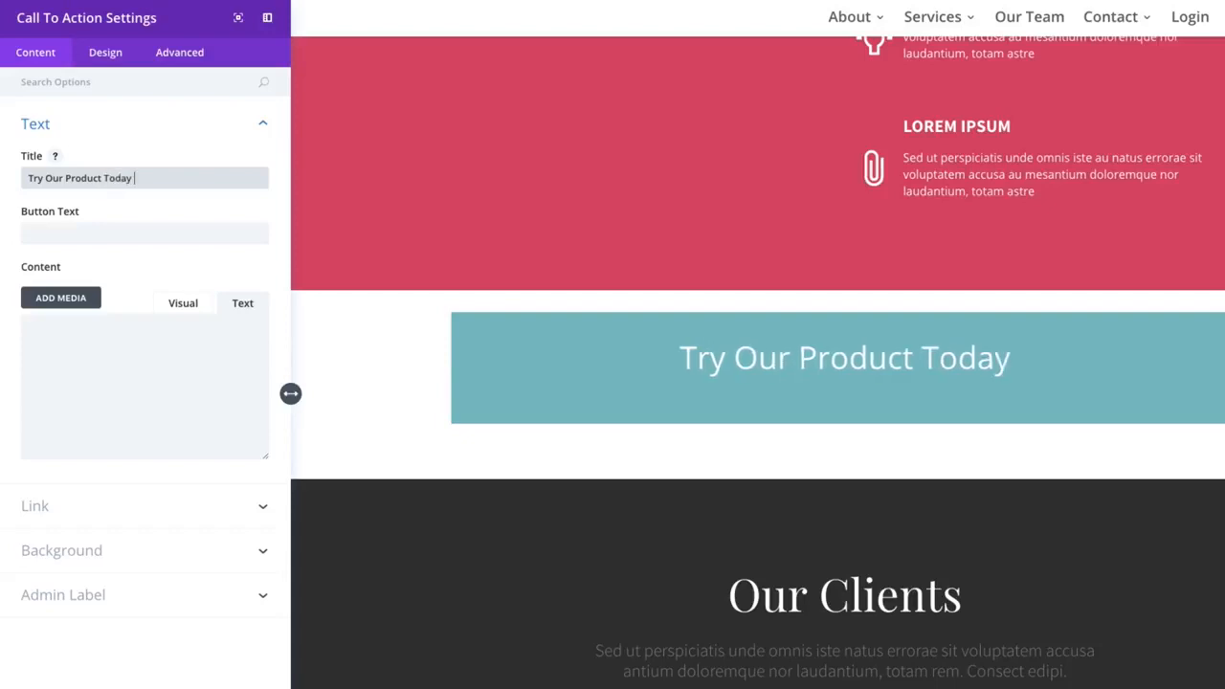
{"action": "type", "text": "For Free"}
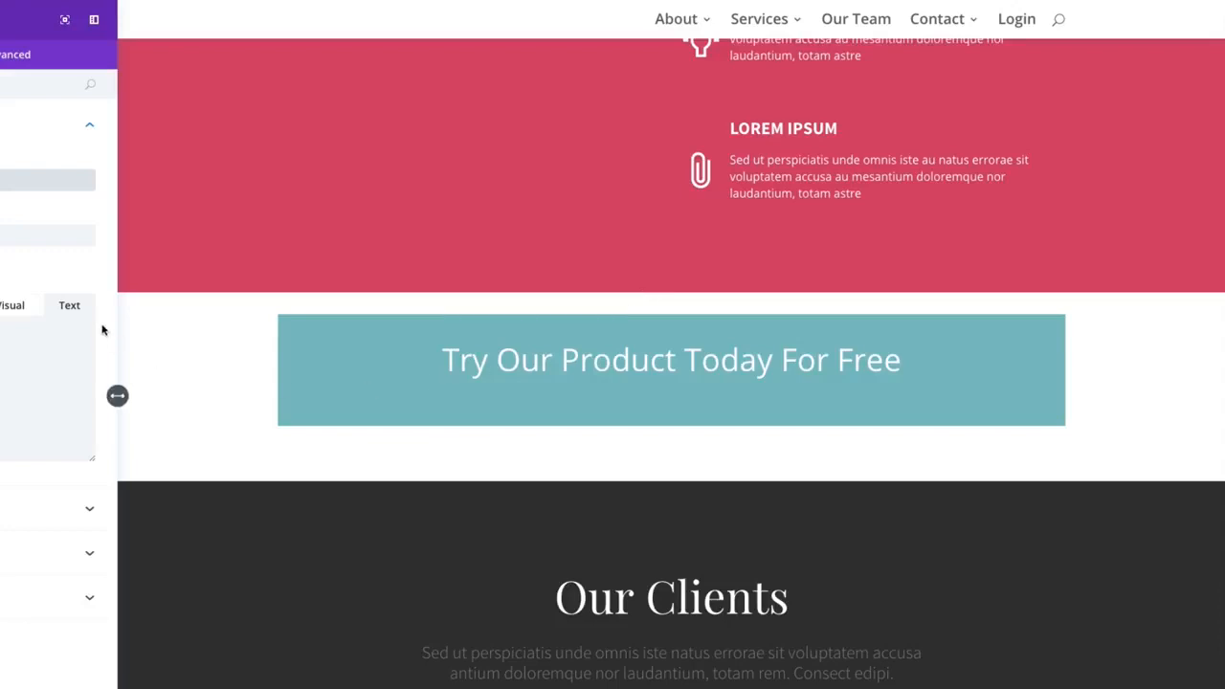
- Set the call to action's button text to "START NOW"
{"action": "left_click", "coordinate": [120, 206]}
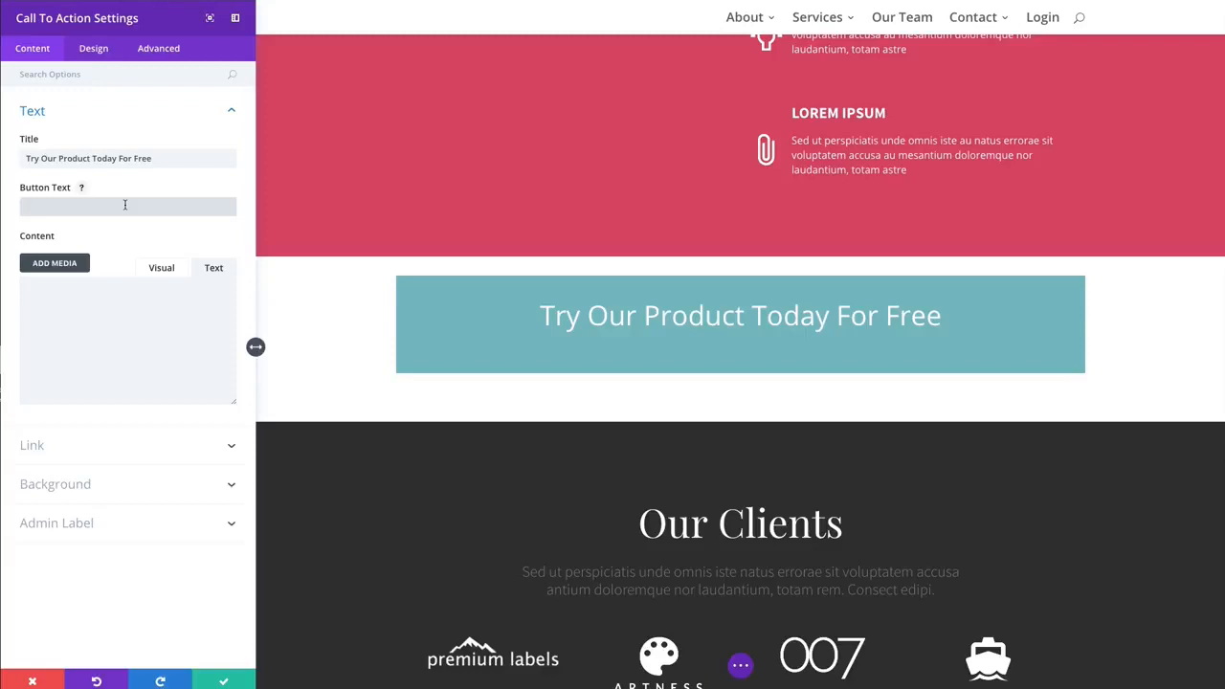
{"action": "type", "text": "START NOW"}
{"action": "left_click", "coordinate": [199, 242]}
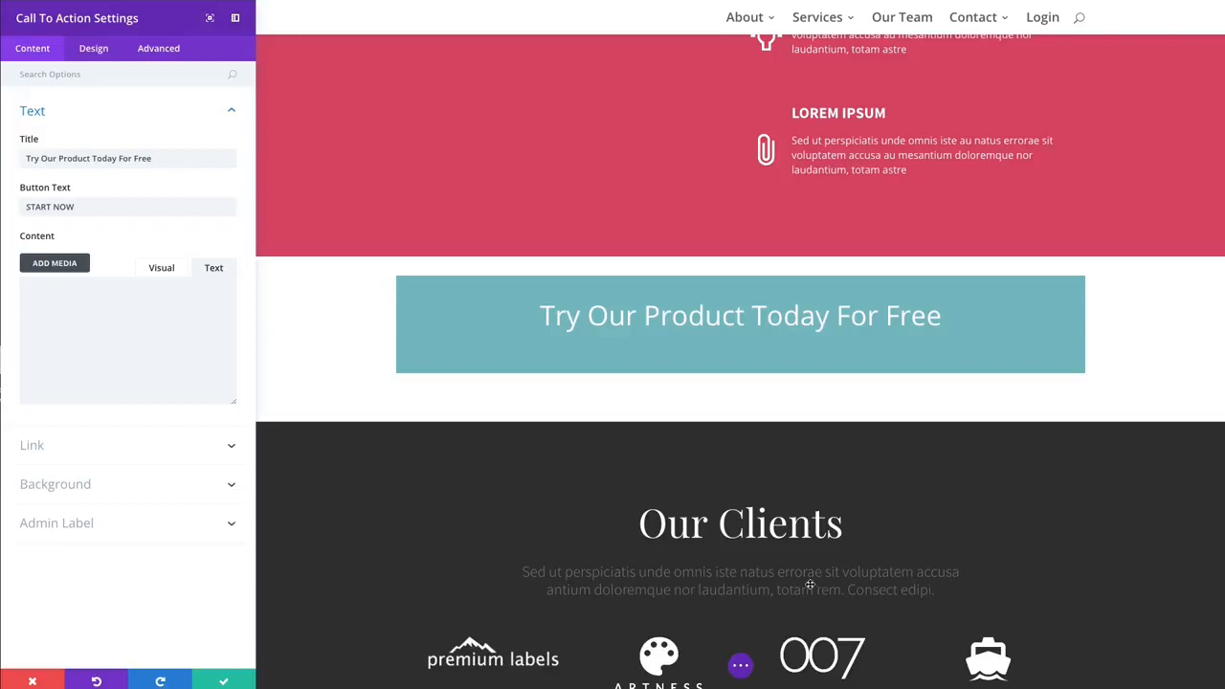
- Copy the placeholder paragraph under the Our Clients heading into the call to action's content
{"action": "left_click_drag", "start_coordinate": [935, 590], "coordinate": [466, 561]}
{"action": "key", "text": "ctrl+c"}
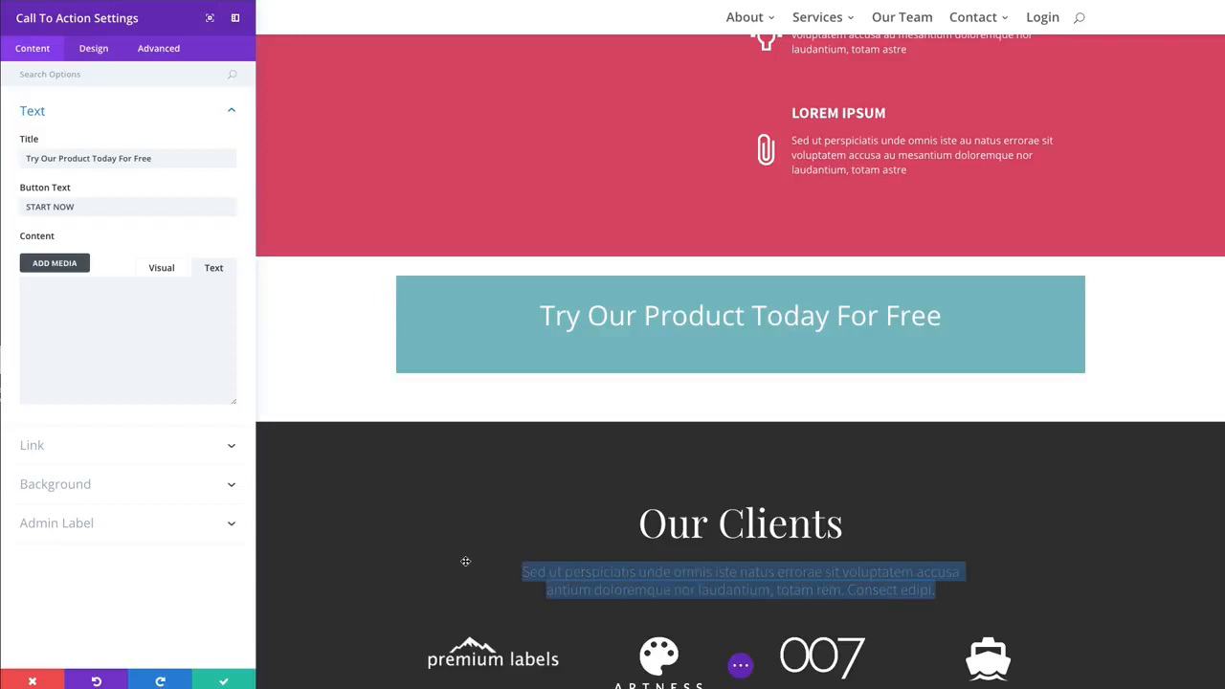
{"action": "left_click", "coordinate": [107, 326]}
{"action": "key", "text": "ctrl+v"}
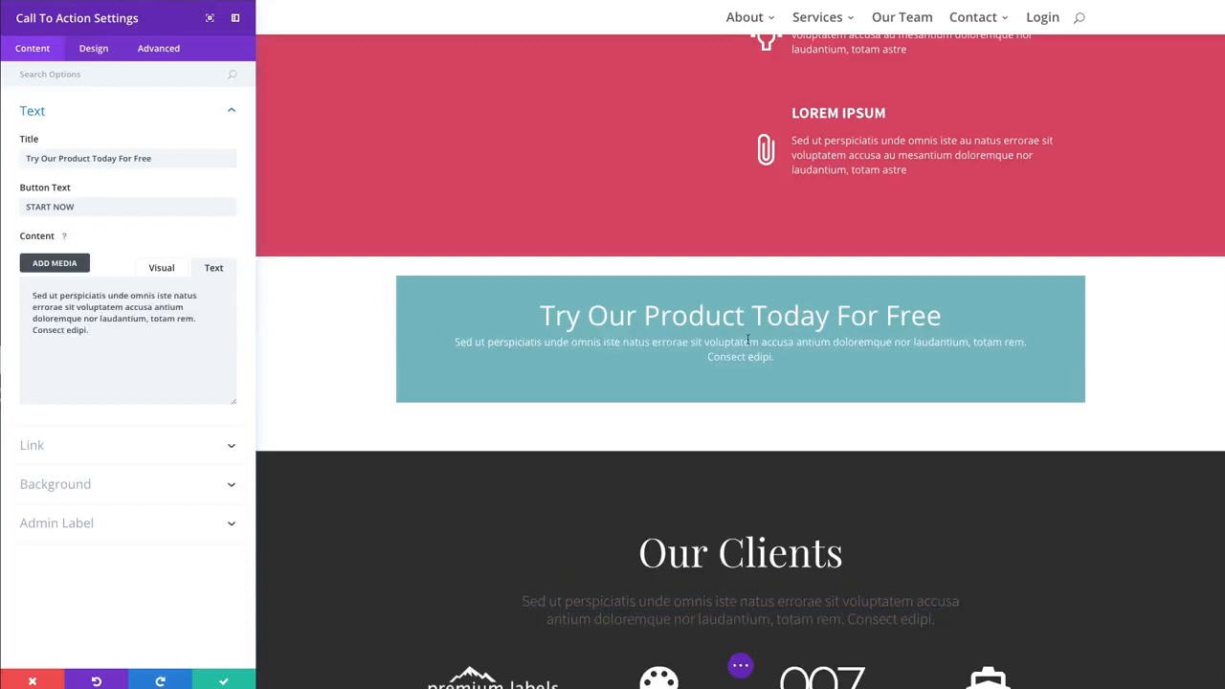
- Set the button URL to "#" and keep the link opening in the same window
{"action": "left_click", "coordinate": [171, 449]}
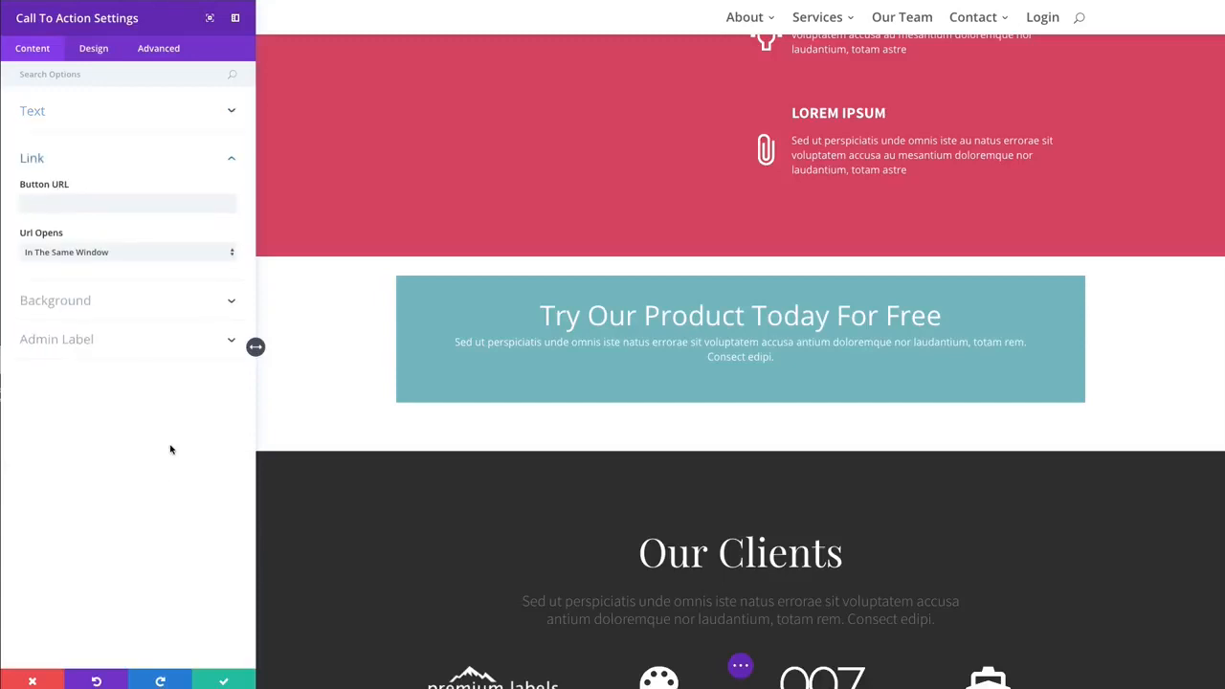
{"action": "left_click", "coordinate": [90, 202]}
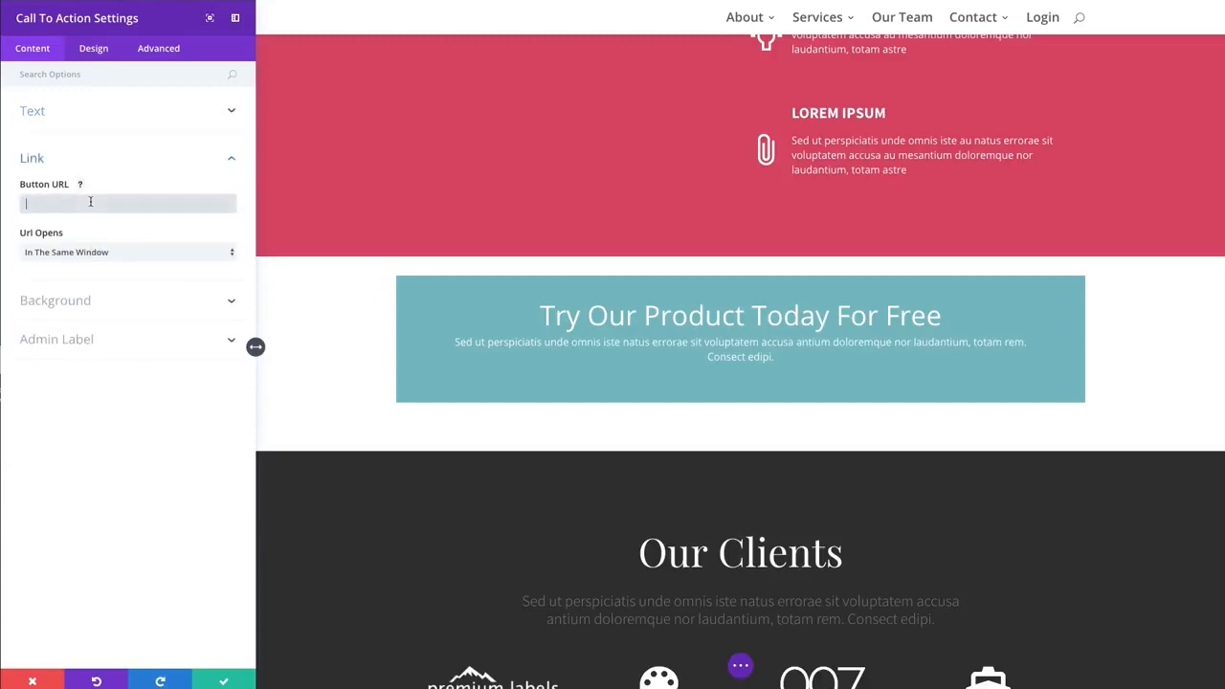
{"action": "type", "text": "#"}
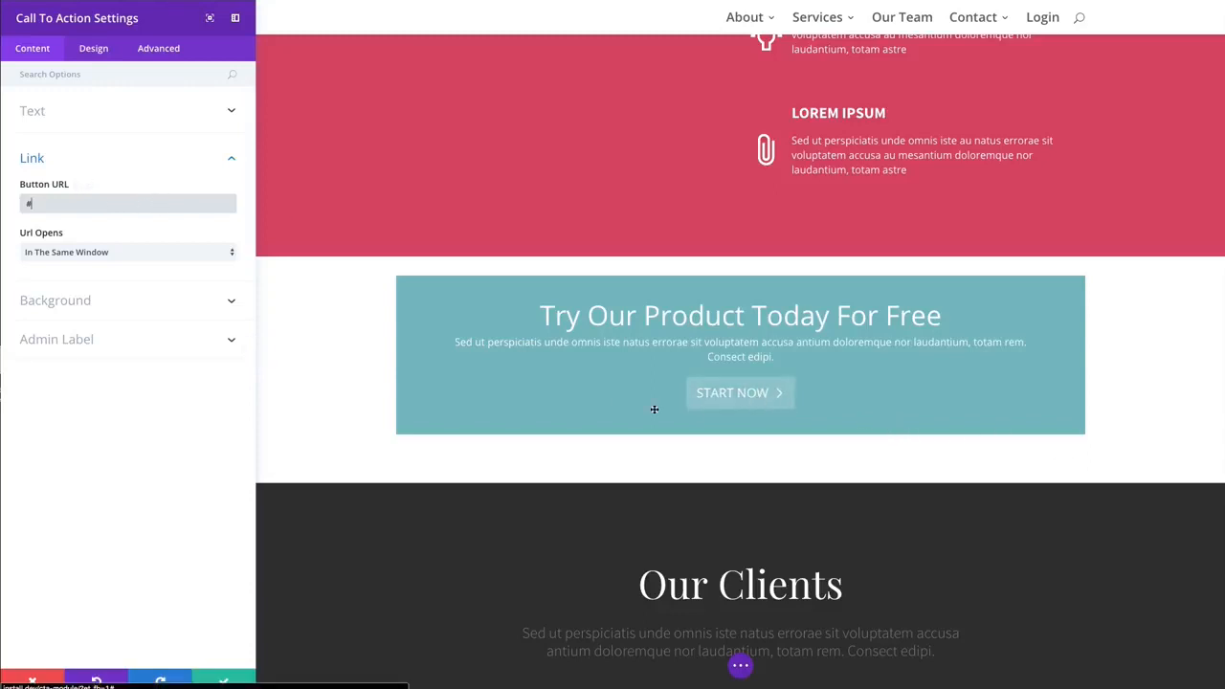
{"action": "left_click", "coordinate": [132, 449]}
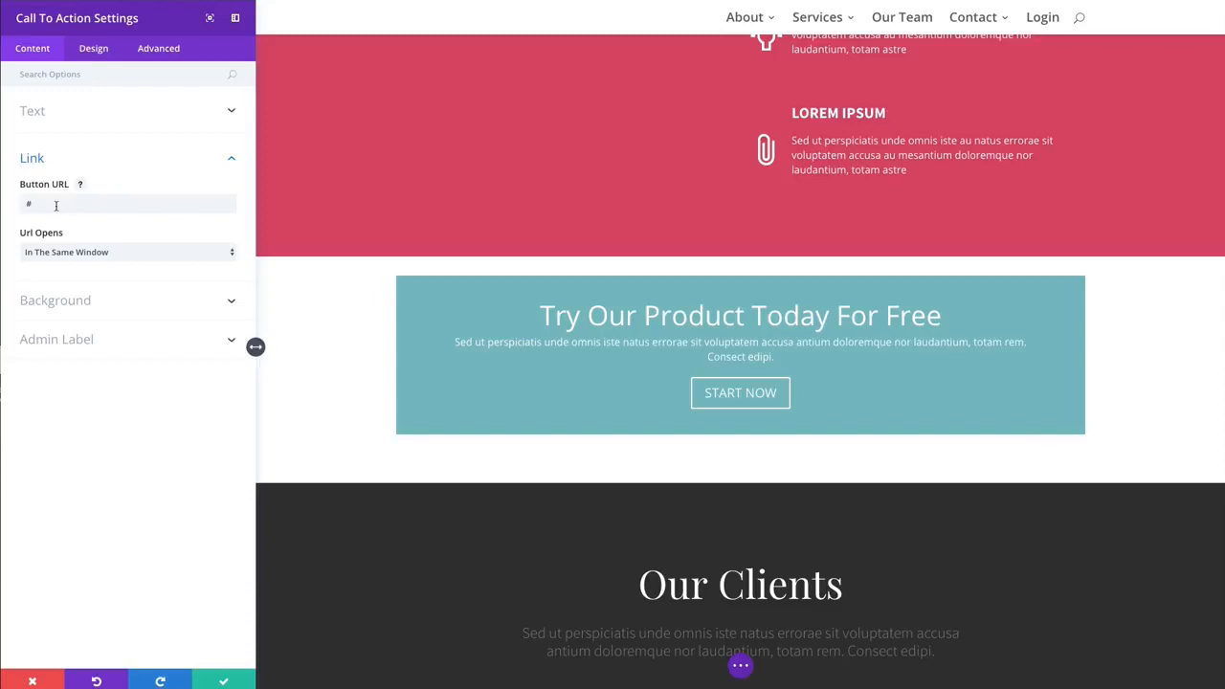
{"action": "left_click", "coordinate": [92, 255]}
{"action": "left_click", "coordinate": [72, 243]}
{"action": "left_click", "coordinate": [104, 260]}
- Turn off the call to action's background color and set its text color to Dark
{"action": "left_click", "coordinate": [57, 302]}
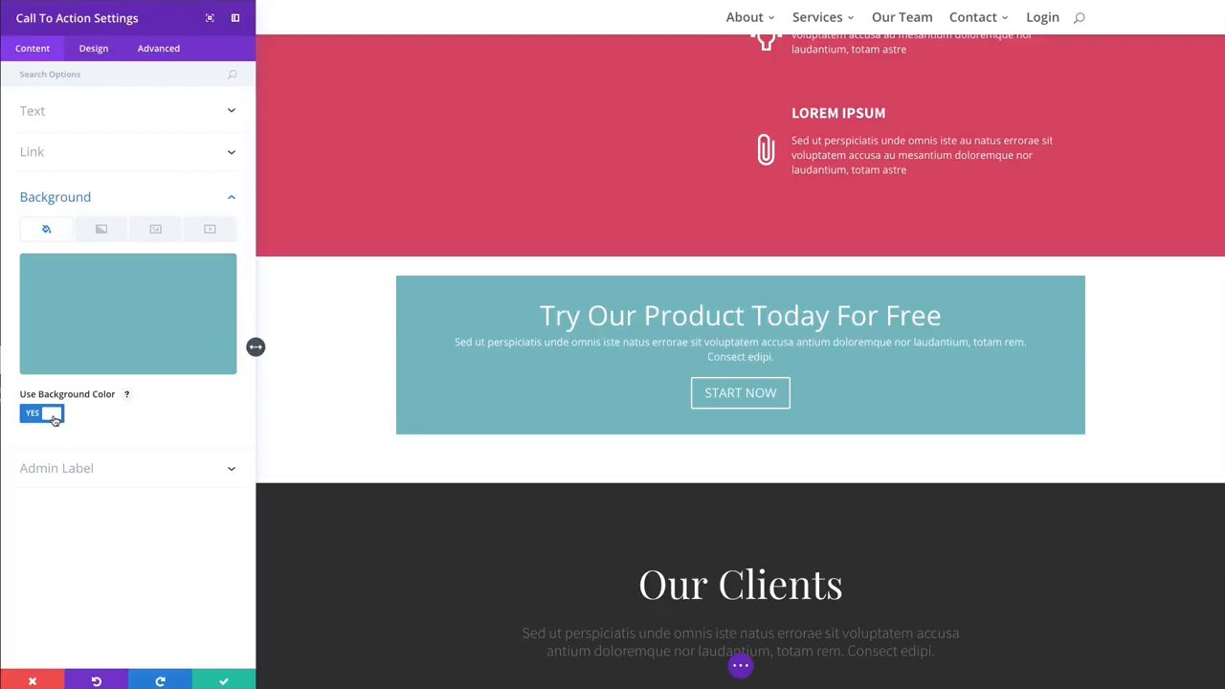
{"action": "left_click", "coordinate": [54, 418]}
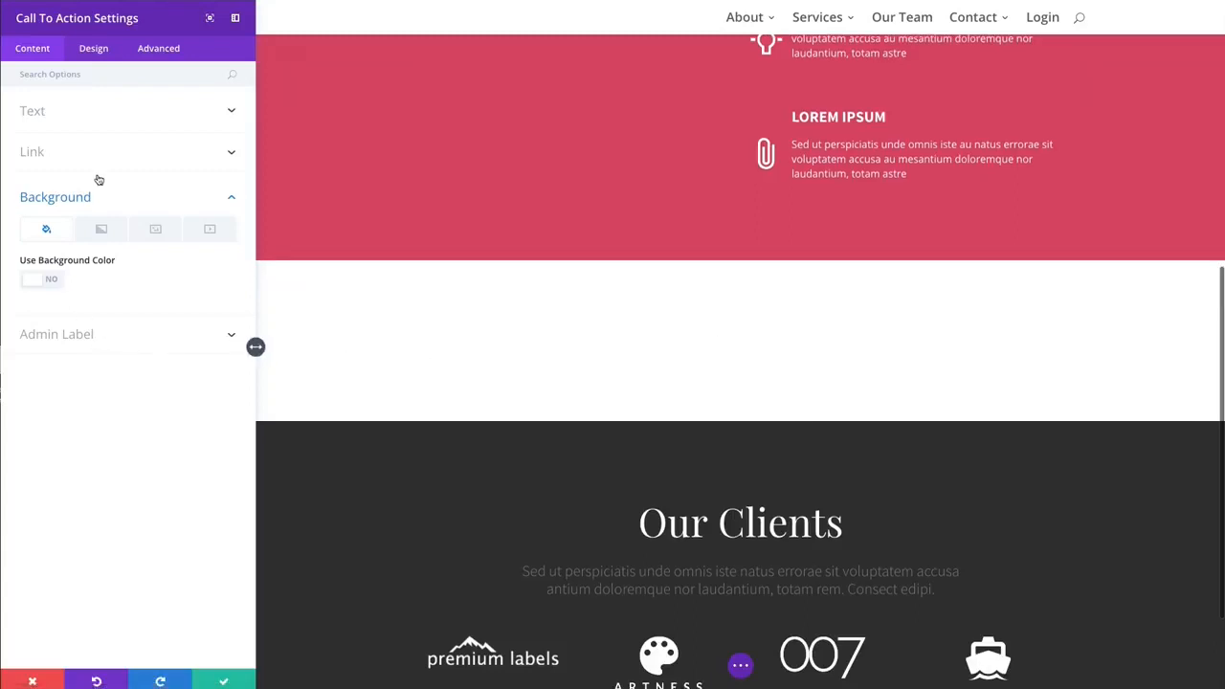
{"action": "left_click", "coordinate": [90, 54]}
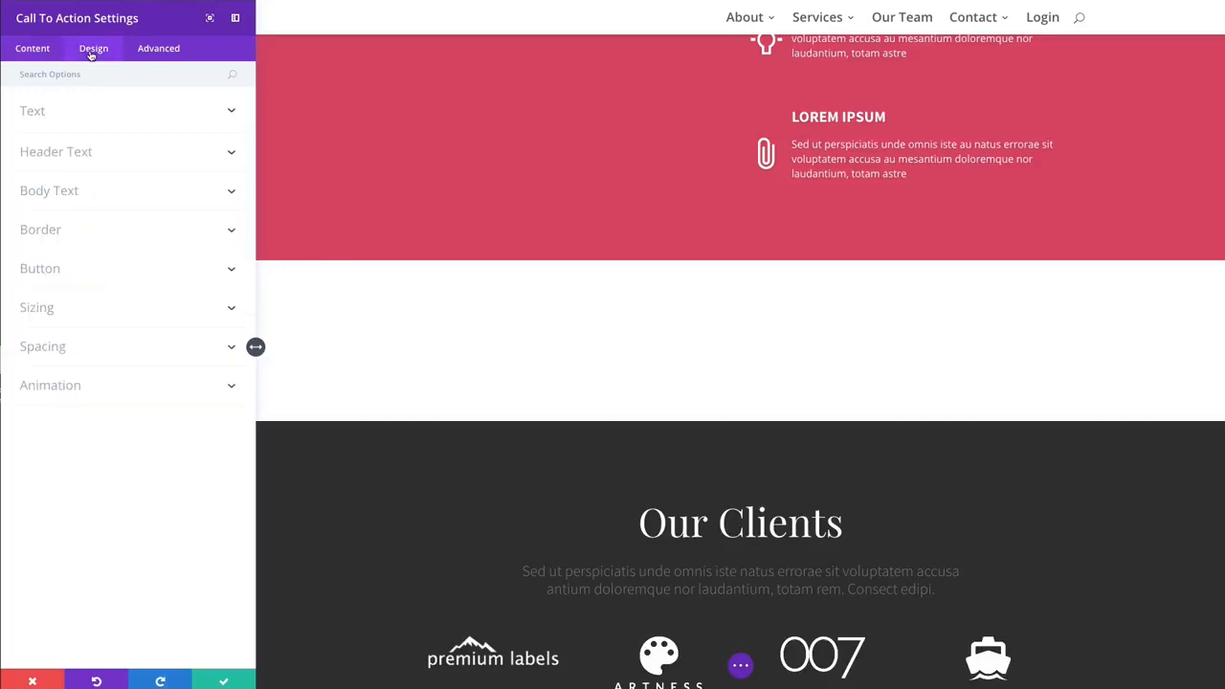
{"action": "left_click", "coordinate": [144, 116]}
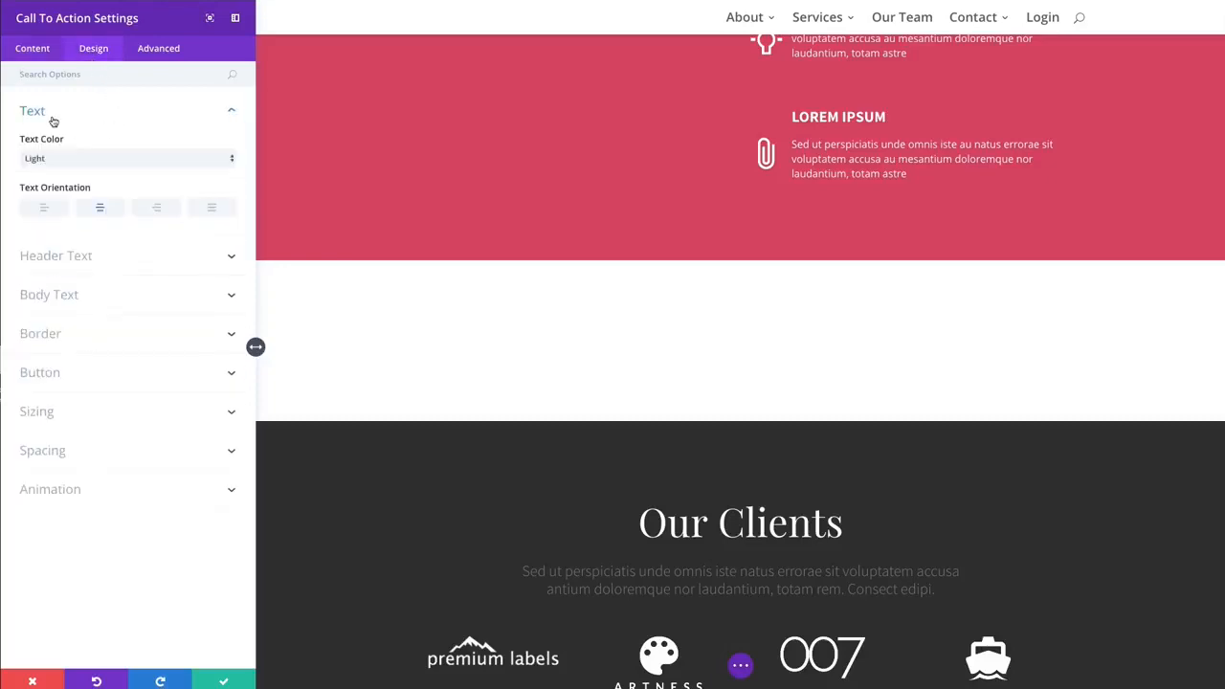
{"action": "left_click", "coordinate": [83, 159]}
{"action": "left_click", "coordinate": [75, 170]}
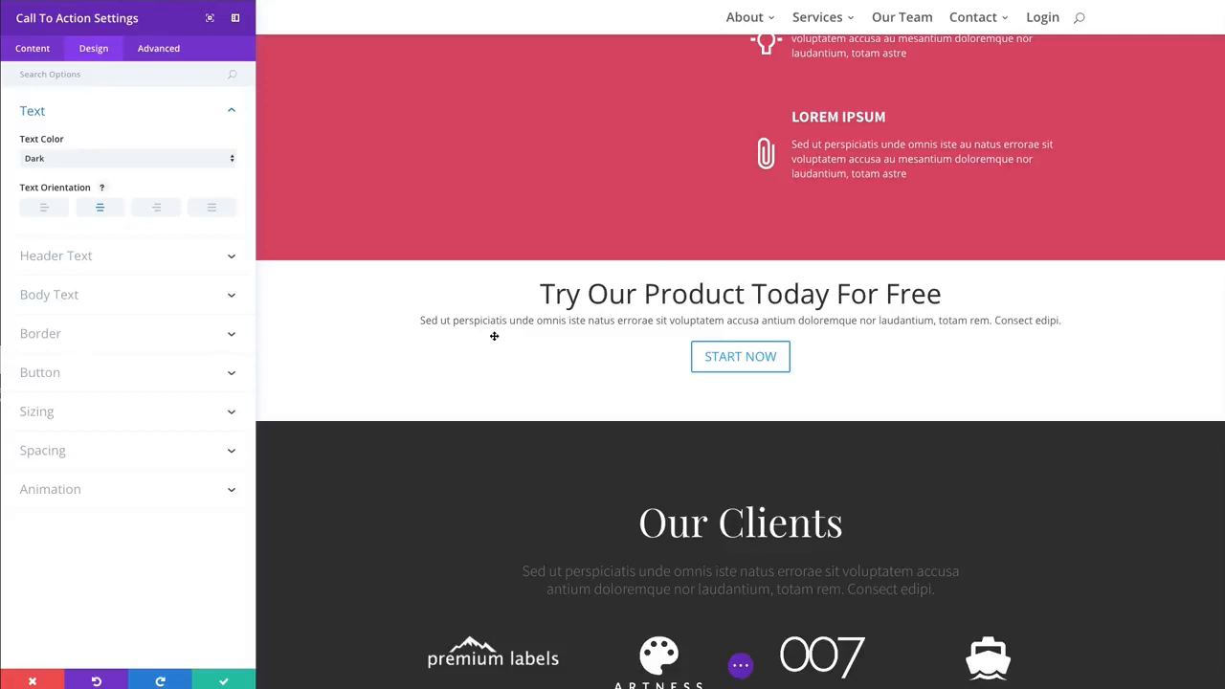
- Try the left and right text orientations on the call to action and restore the centered one
{"action": "left_click", "coordinate": [45, 208]}
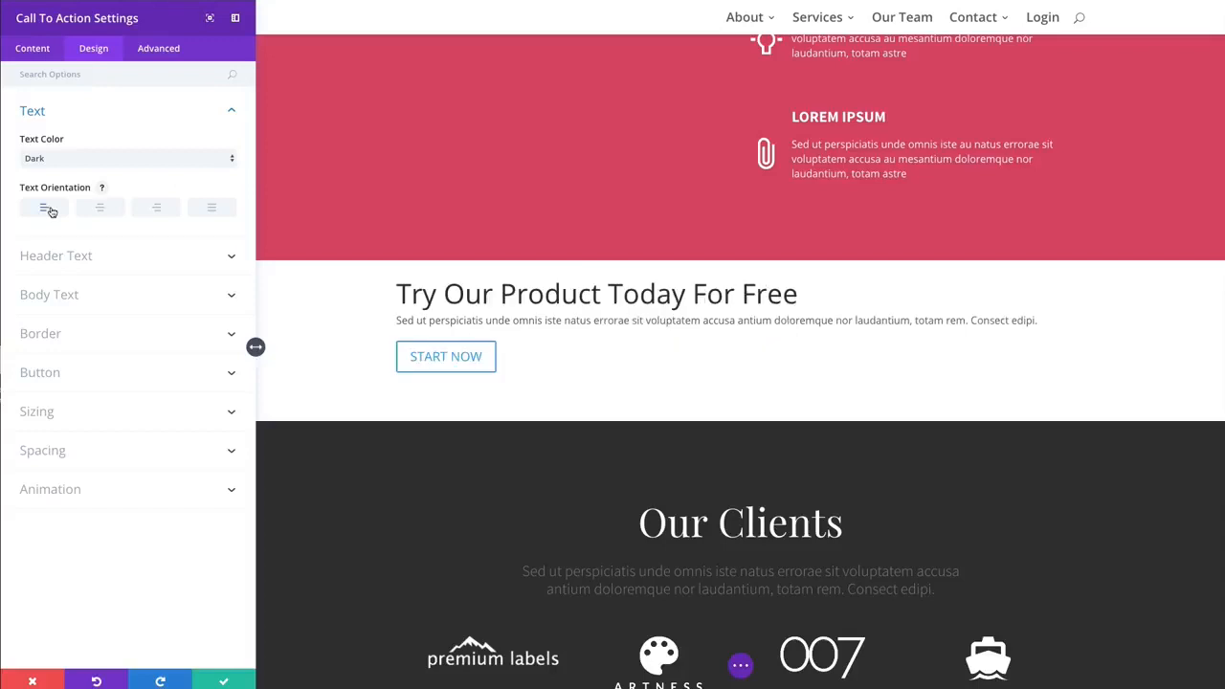
{"action": "left_click", "coordinate": [98, 208]}
{"action": "left_click", "coordinate": [170, 208]}
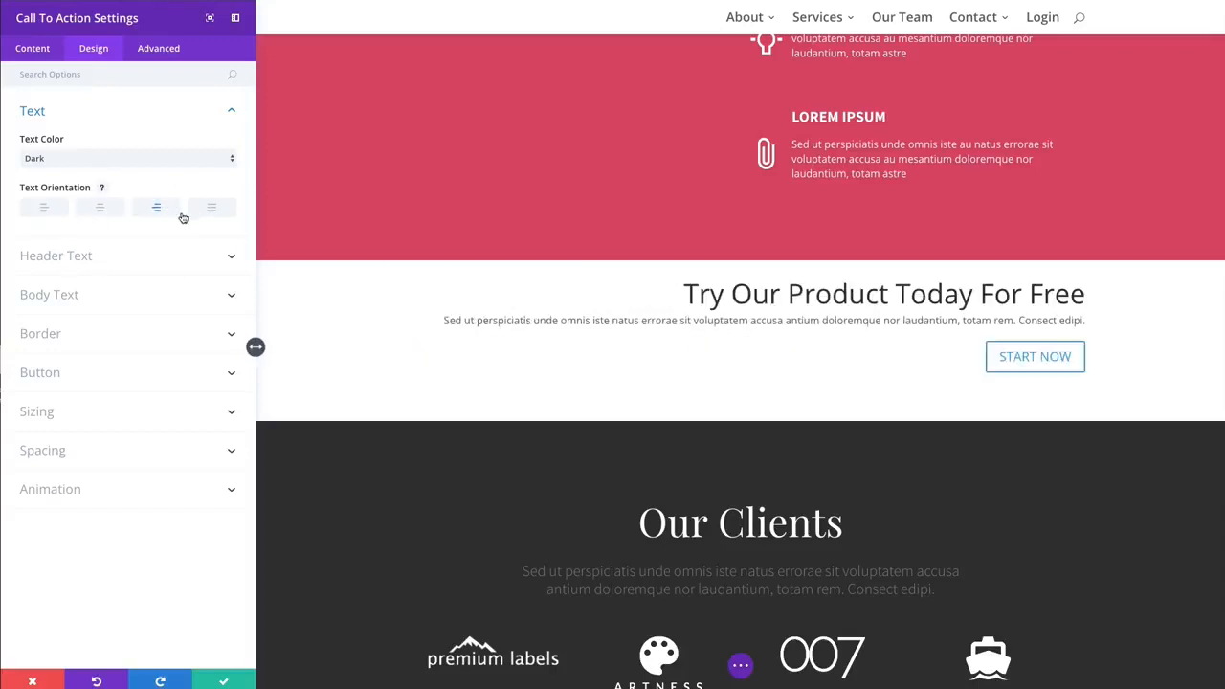
{"action": "left_click", "coordinate": [101, 208]}
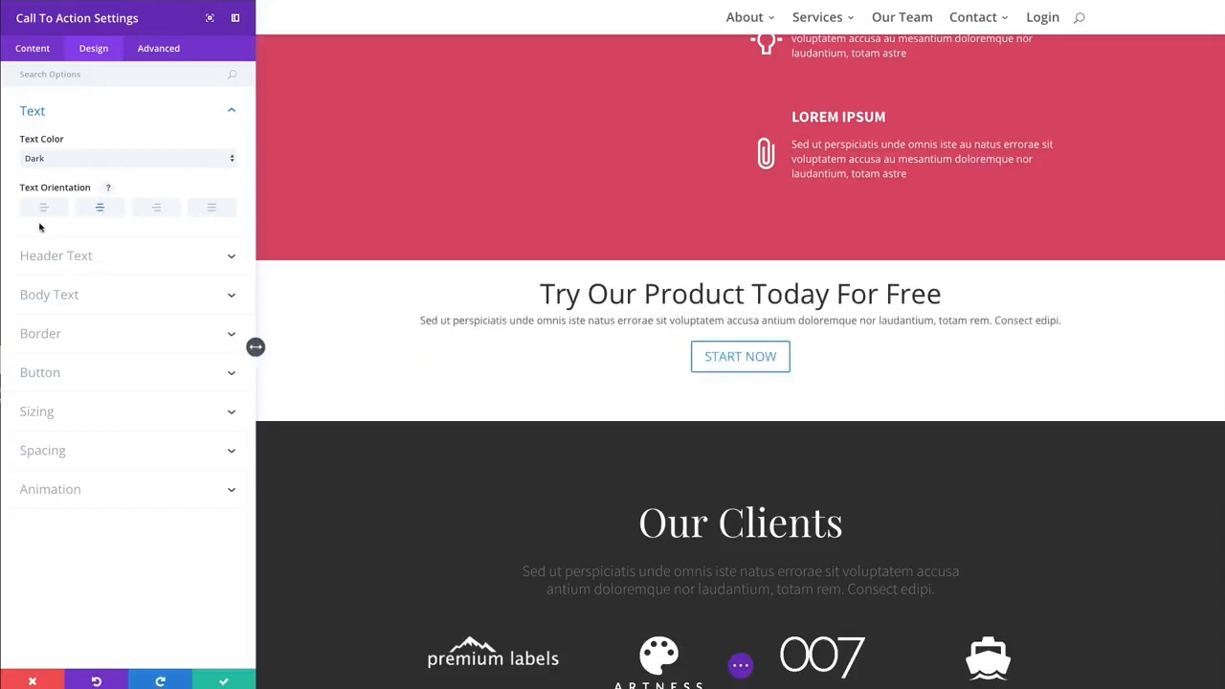
- Set the call to action's header font to Playfair Display and its size to 62px, and show the per-device size options
{"action": "left_click", "coordinate": [97, 266]}
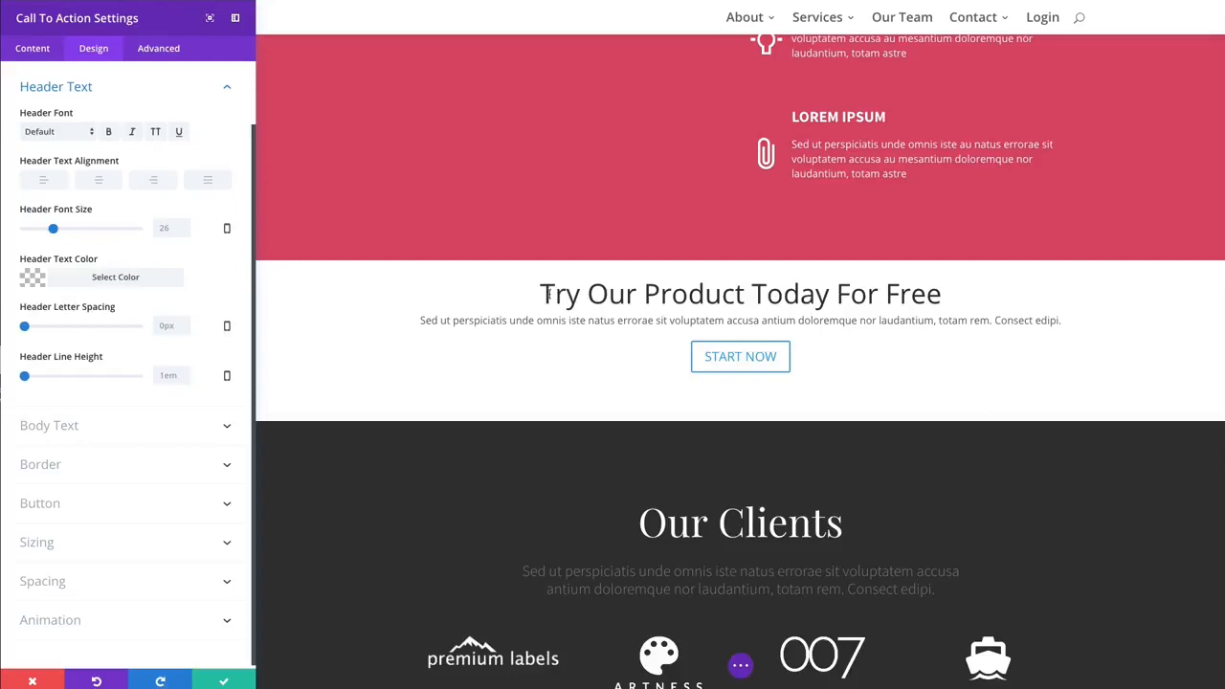
{"action": "mouse_move", "coordinate": [540, 294]}
{"action": "left_mouse_down"}
{"action": "mouse_move", "coordinate": [951, 300]}
{"action": "mouse_move", "coordinate": [542, 305]}
{"action": "left_mouse_up"}
{"action": "left_click", "coordinate": [76, 140]}
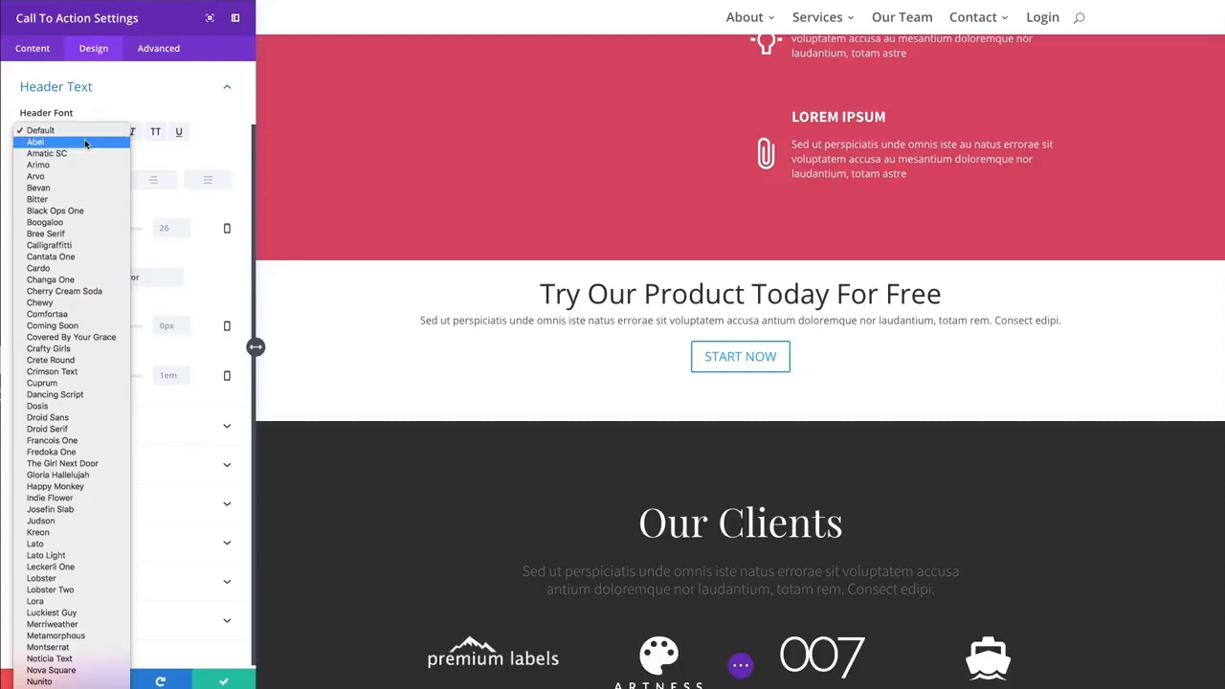
{"action": "scroll", "coordinate": [96, 450], "scroll_direction": "down", "scroll_amount": 10}
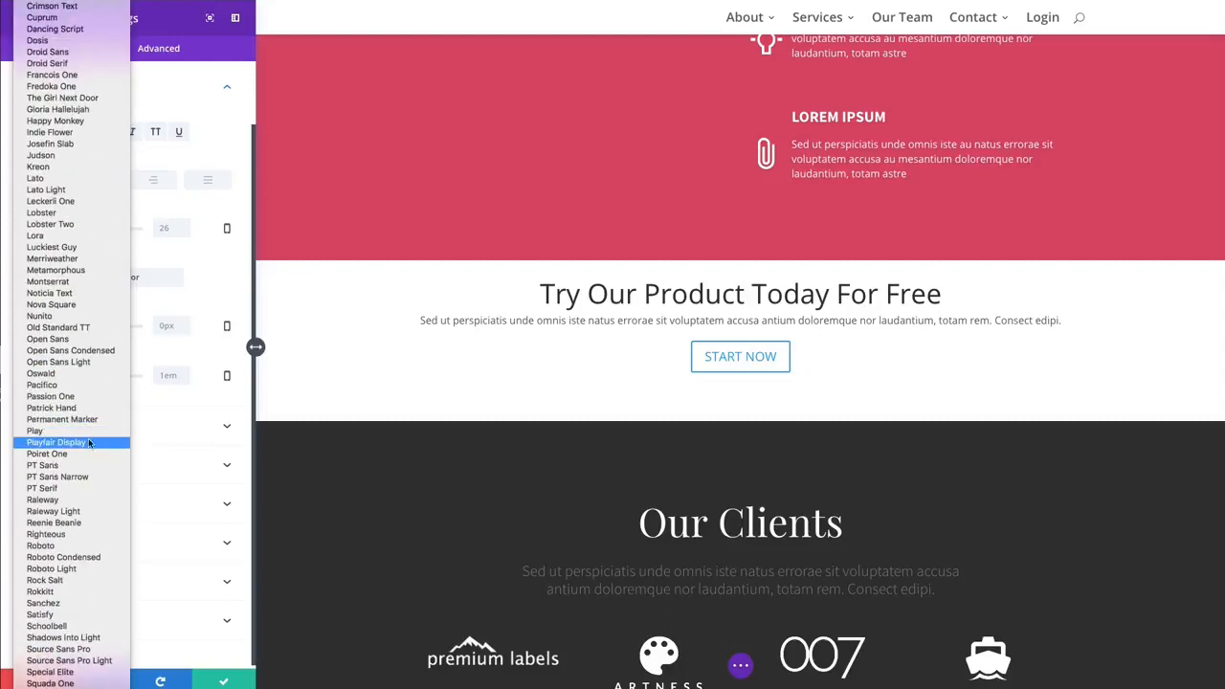
{"action": "key", "text": "Escape"}
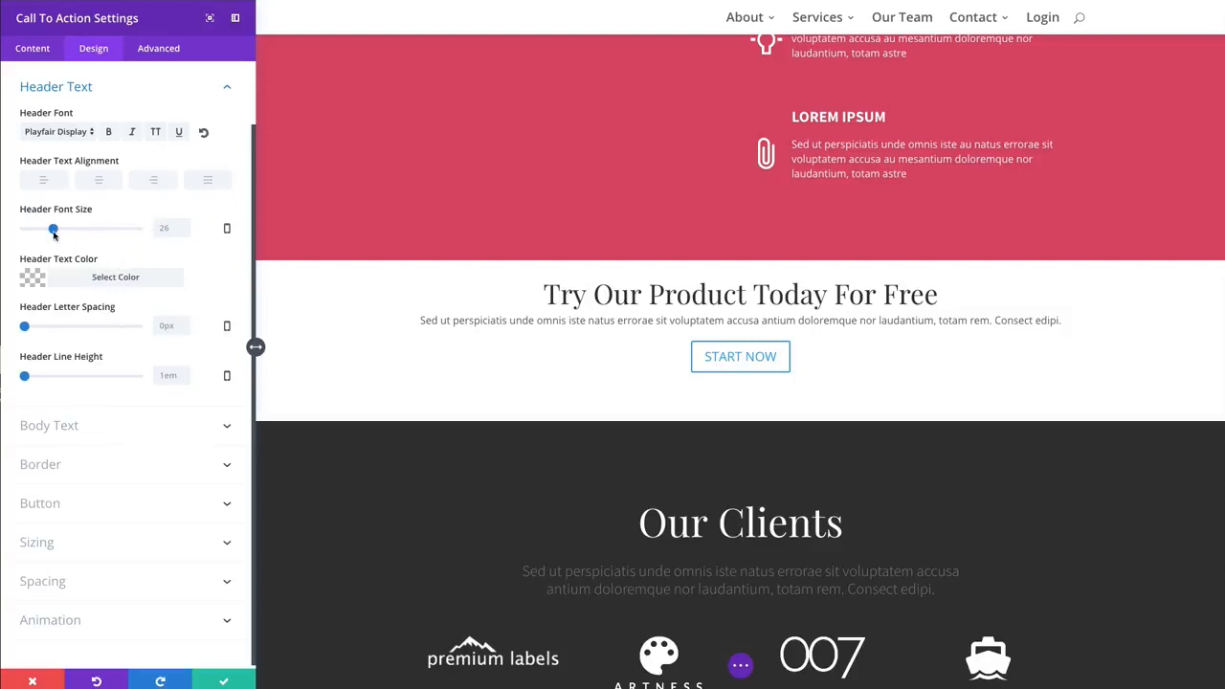
{"action": "left_click_drag", "start_coordinate": [54, 233], "coordinate": [96, 235]}
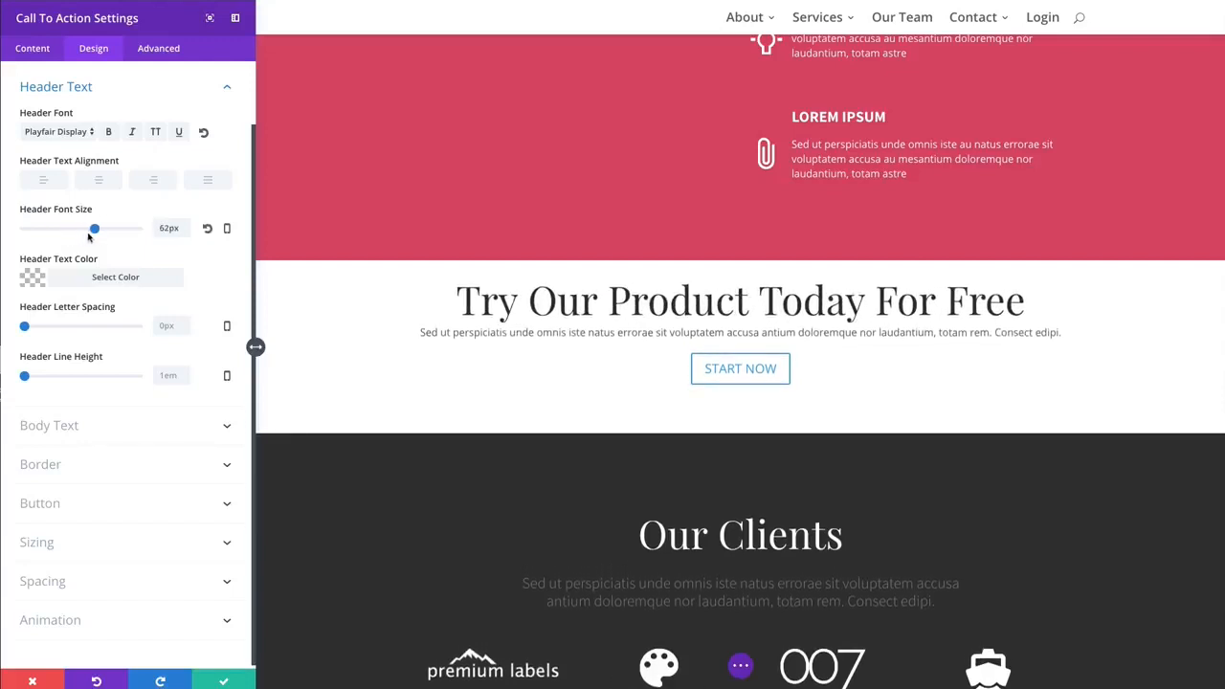
{"action": "left_click", "coordinate": [227, 230]}
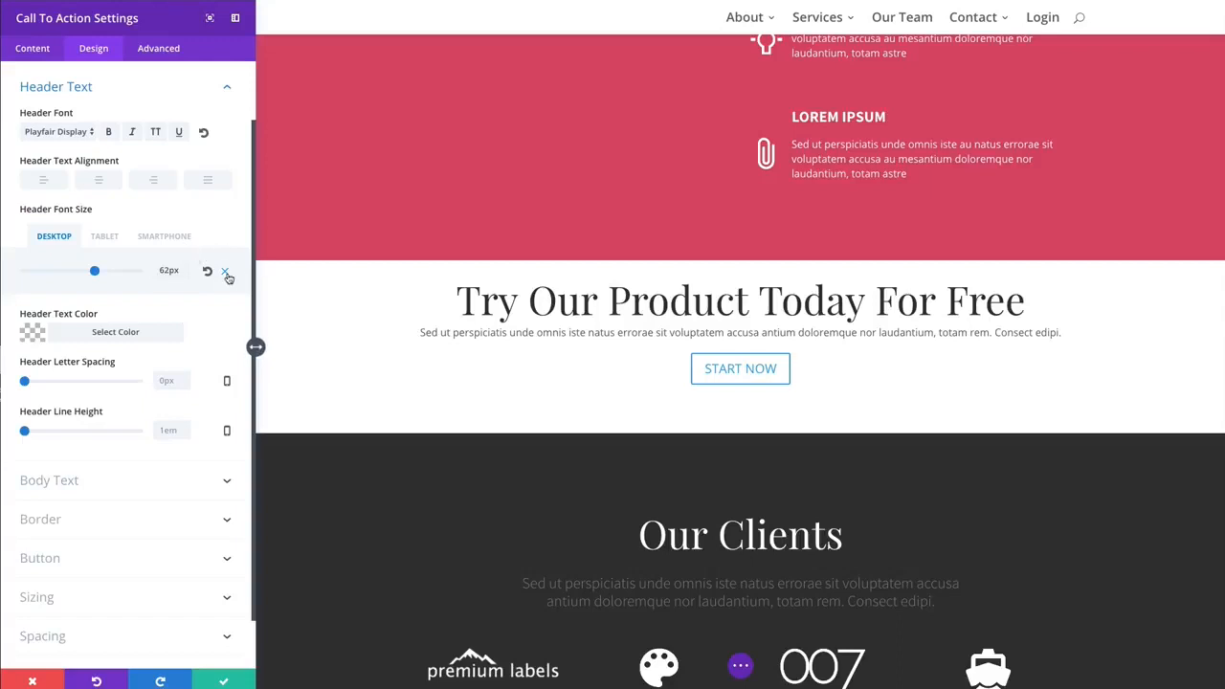
- Set the call to action's header font size to 32px on tablet and smartphone, and return to the desktop size
{"action": "left_click", "coordinate": [103, 237]}
{"action": "left_click", "coordinate": [163, 237]}
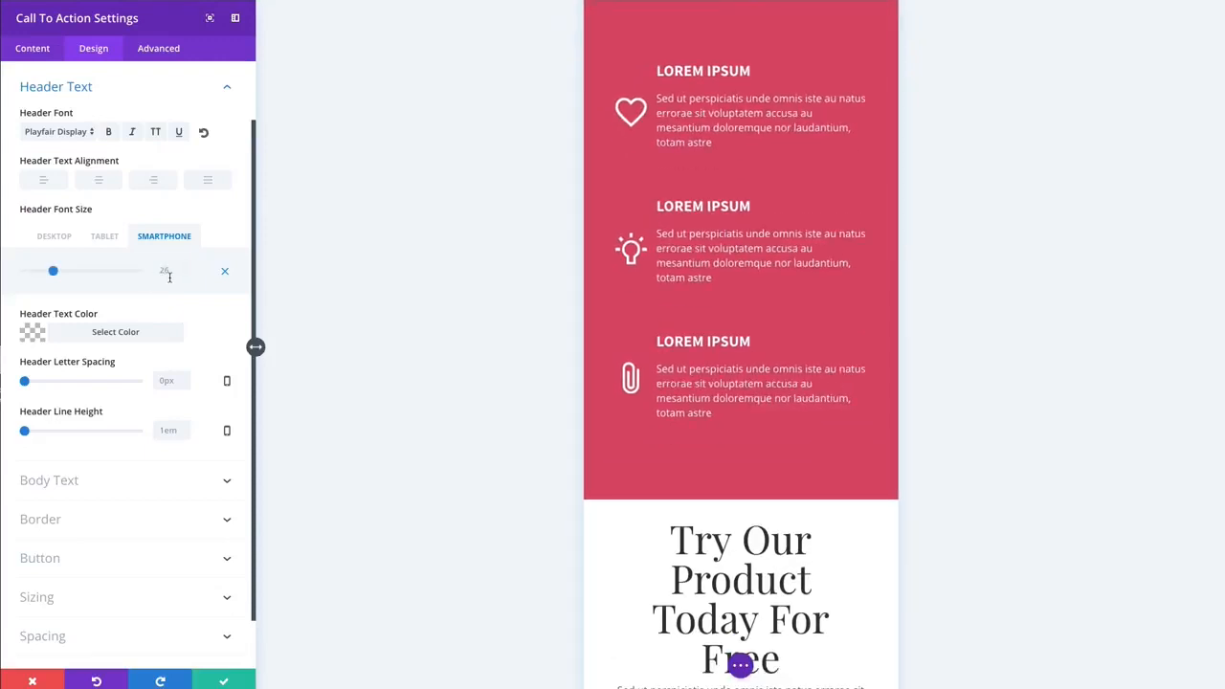
{"action": "left_click", "coordinate": [104, 238]}
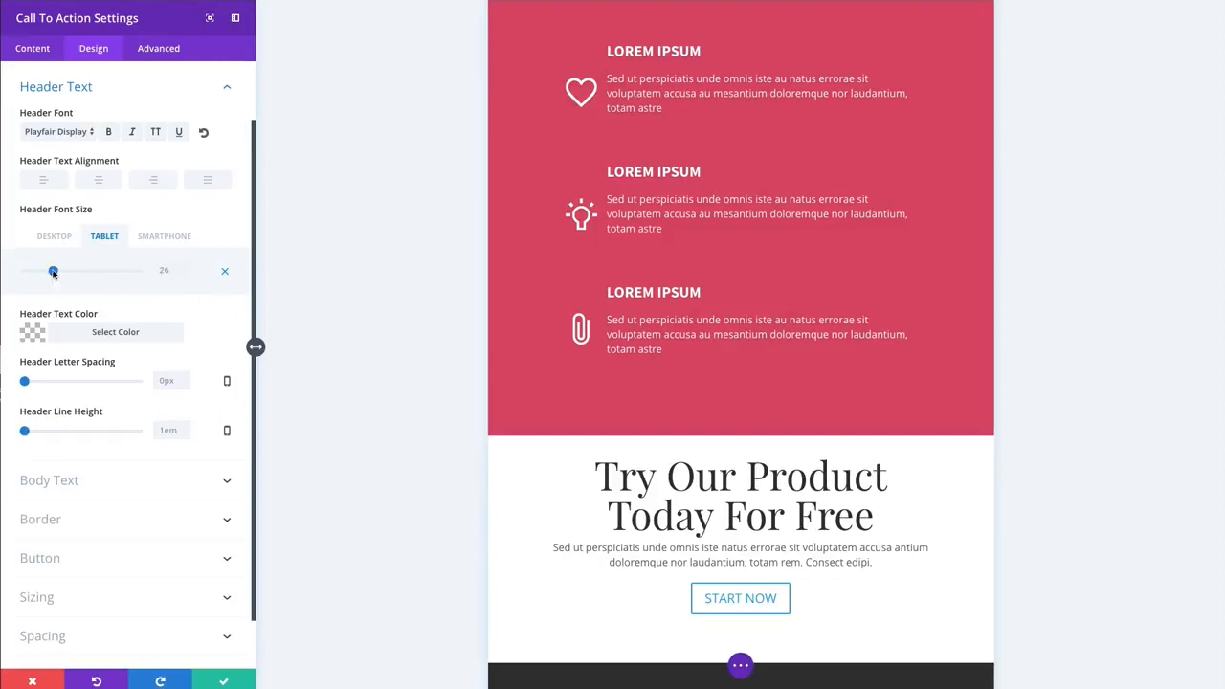
{"action": "left_click_drag", "start_coordinate": [53, 272], "coordinate": [60, 272]}
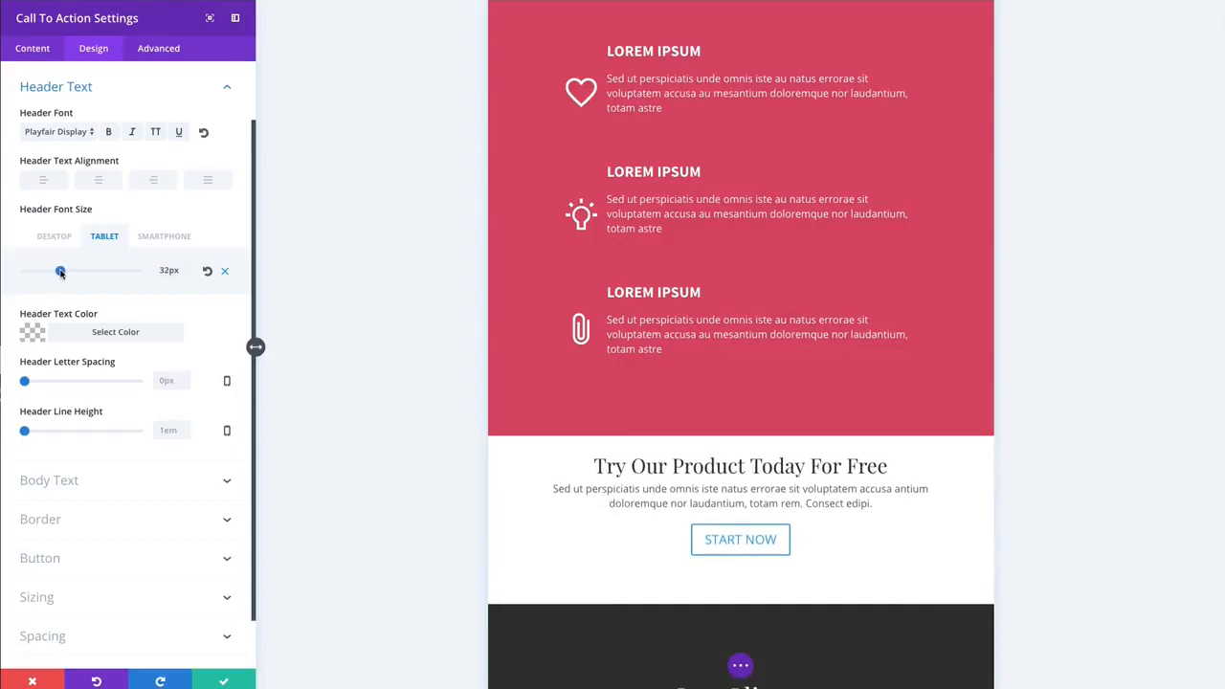
{"action": "left_click", "coordinate": [167, 237]}
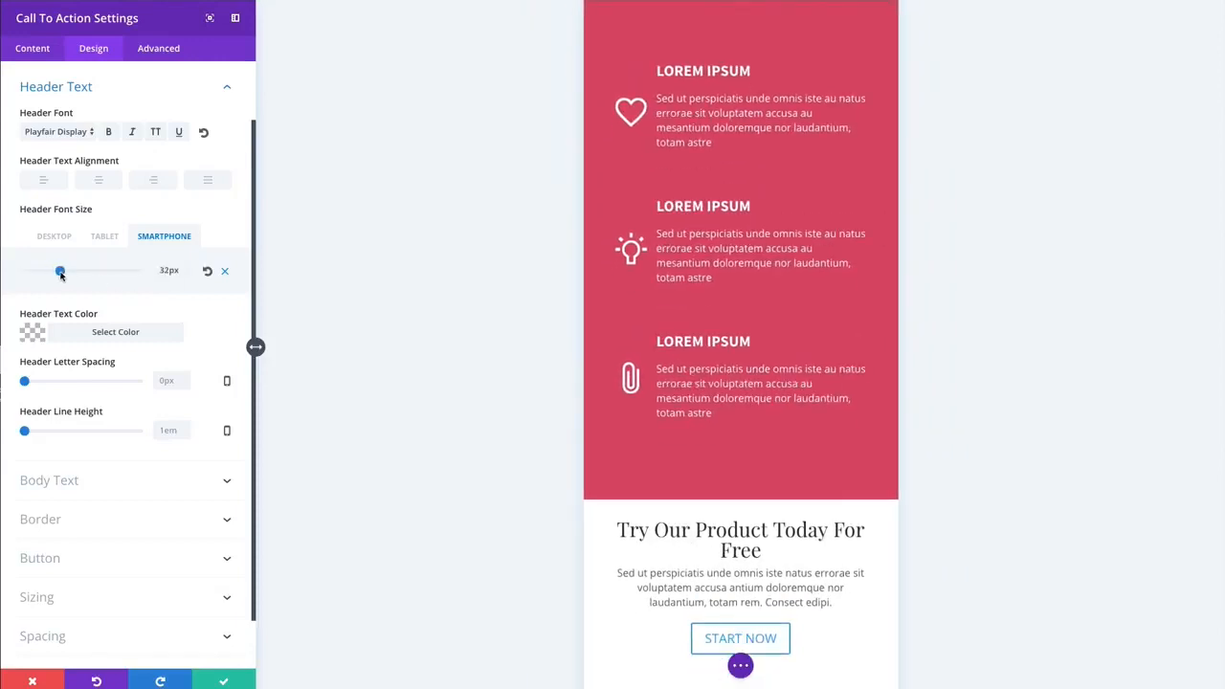
{"action": "left_click_drag", "start_coordinate": [60, 273], "coordinate": [60, 273]}
{"action": "scroll", "coordinate": [713, 444], "scroll_direction": "down", "scroll_amount": 1}
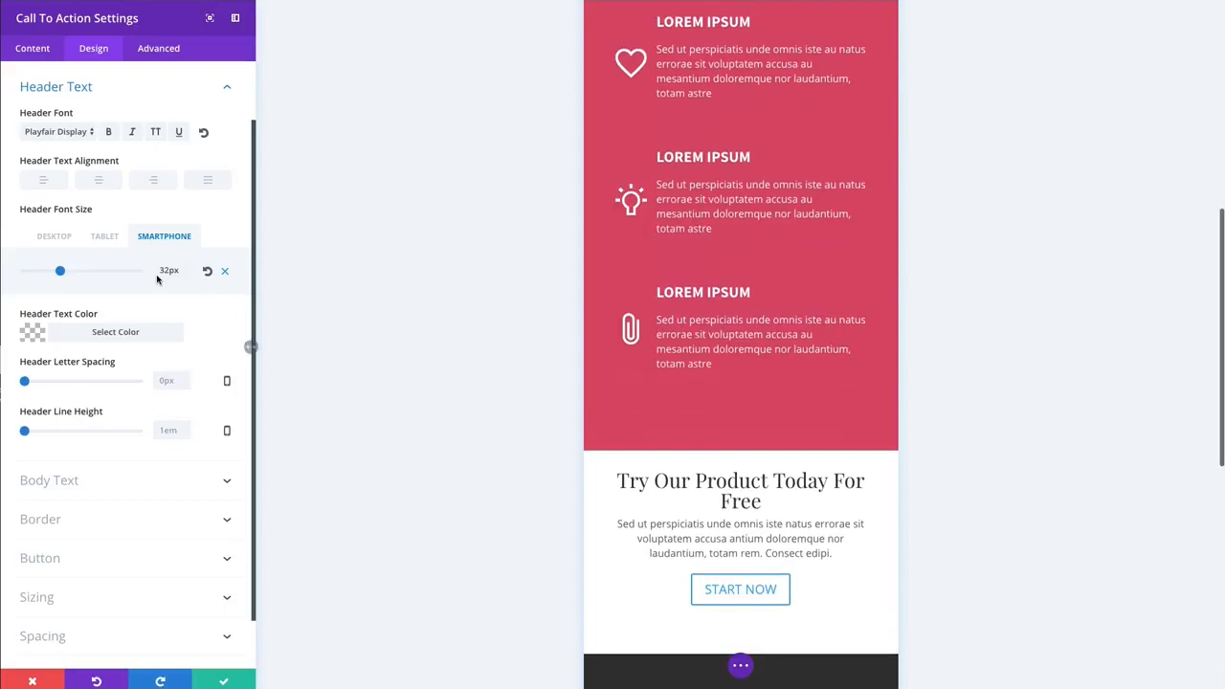
{"action": "left_click", "coordinate": [53, 237]}
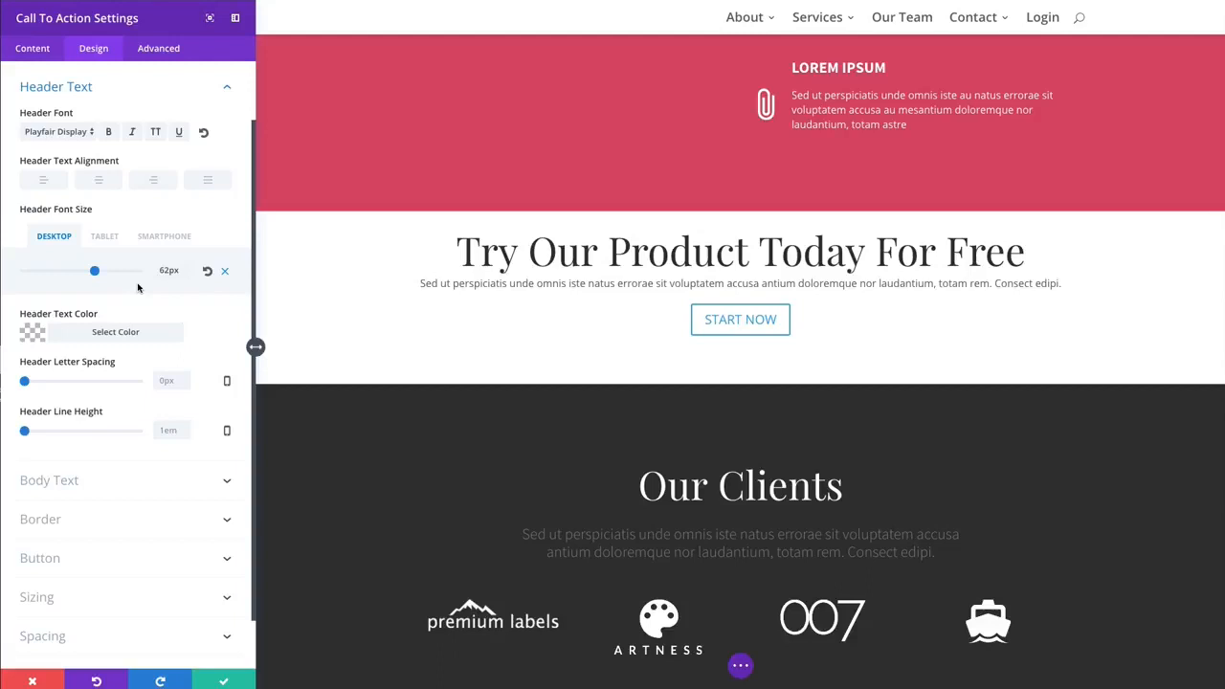
- Set the call to action's body font to Source Sans Pro and its body font size to 24px
{"action": "left_click", "coordinate": [130, 488]}
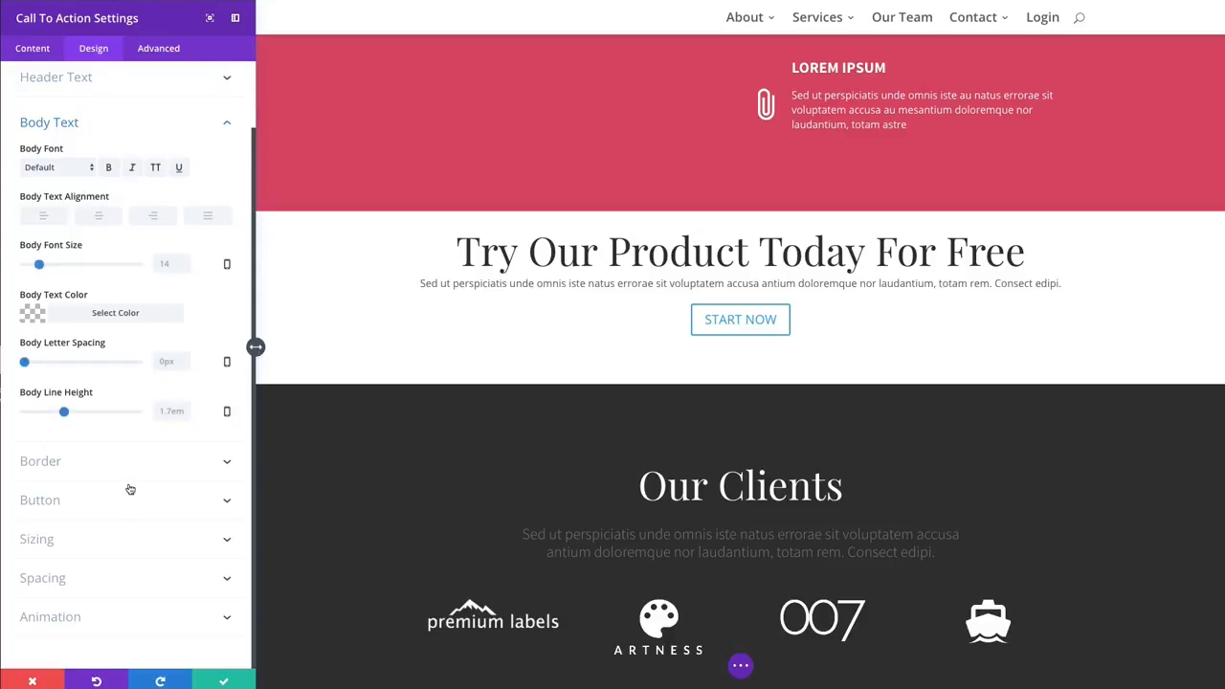
{"action": "left_click", "coordinate": [88, 171]}
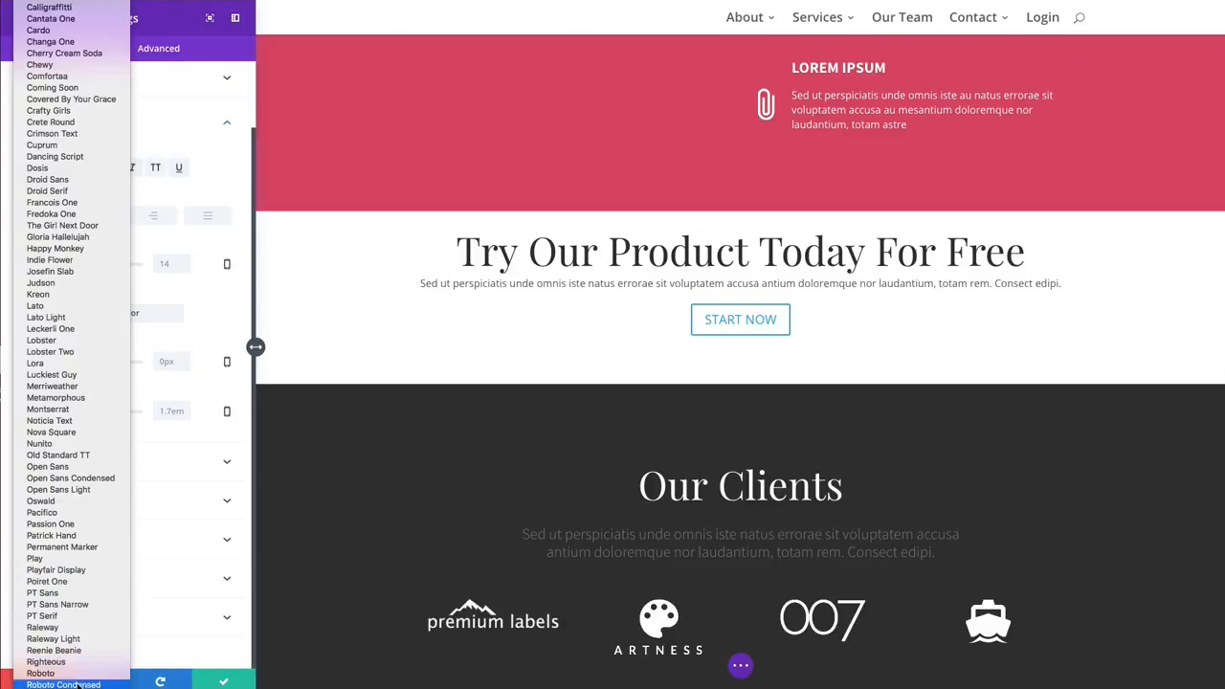
{"action": "scroll", "coordinate": [78, 685], "scroll_direction": "down", "scroll_amount": 3}
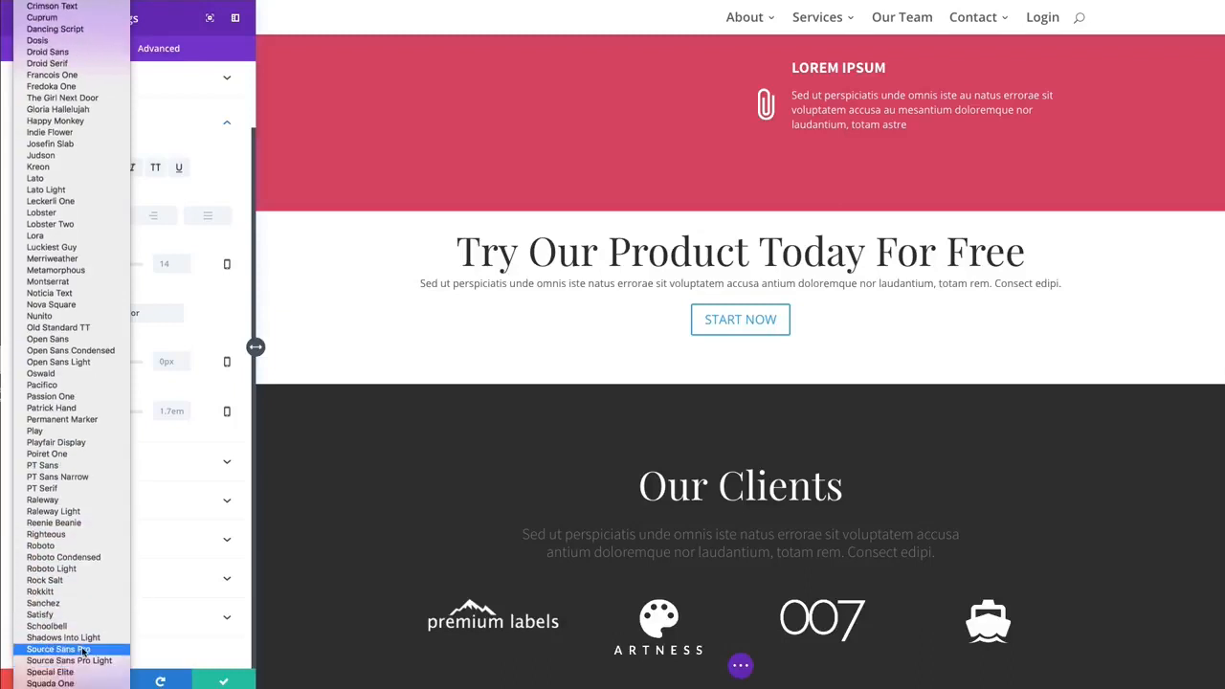
{"action": "left_click", "coordinate": [57, 649]}
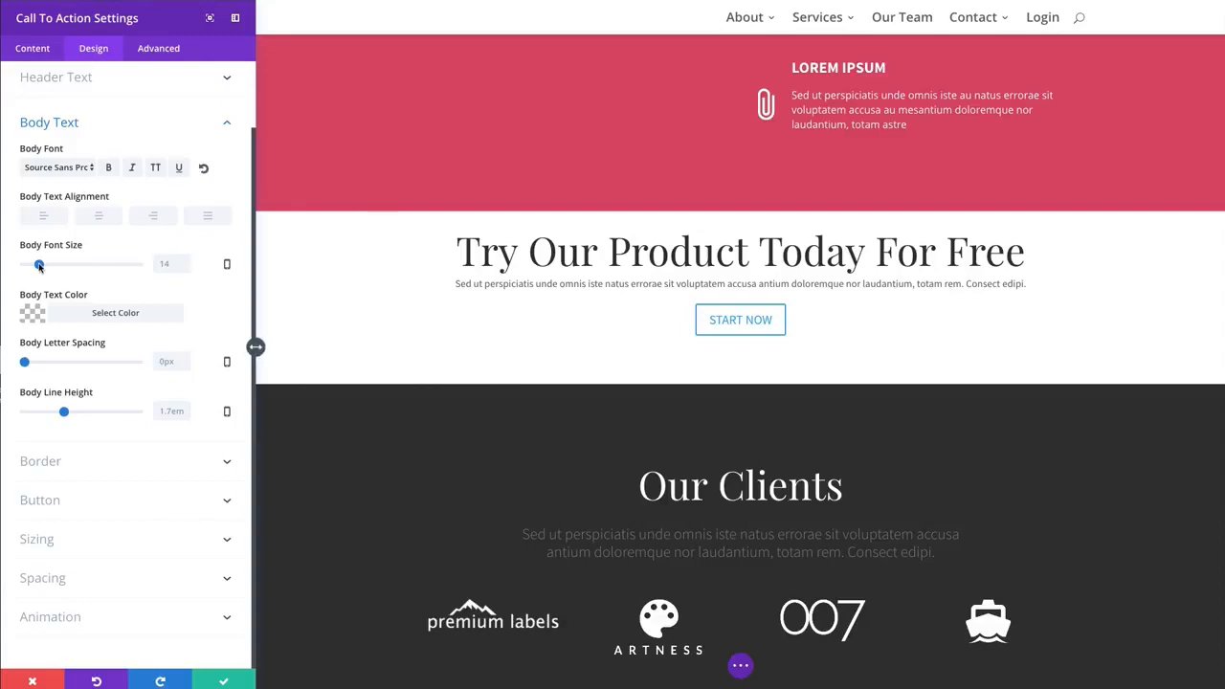
{"action": "left_click_drag", "start_coordinate": [38, 265], "coordinate": [52, 267]}
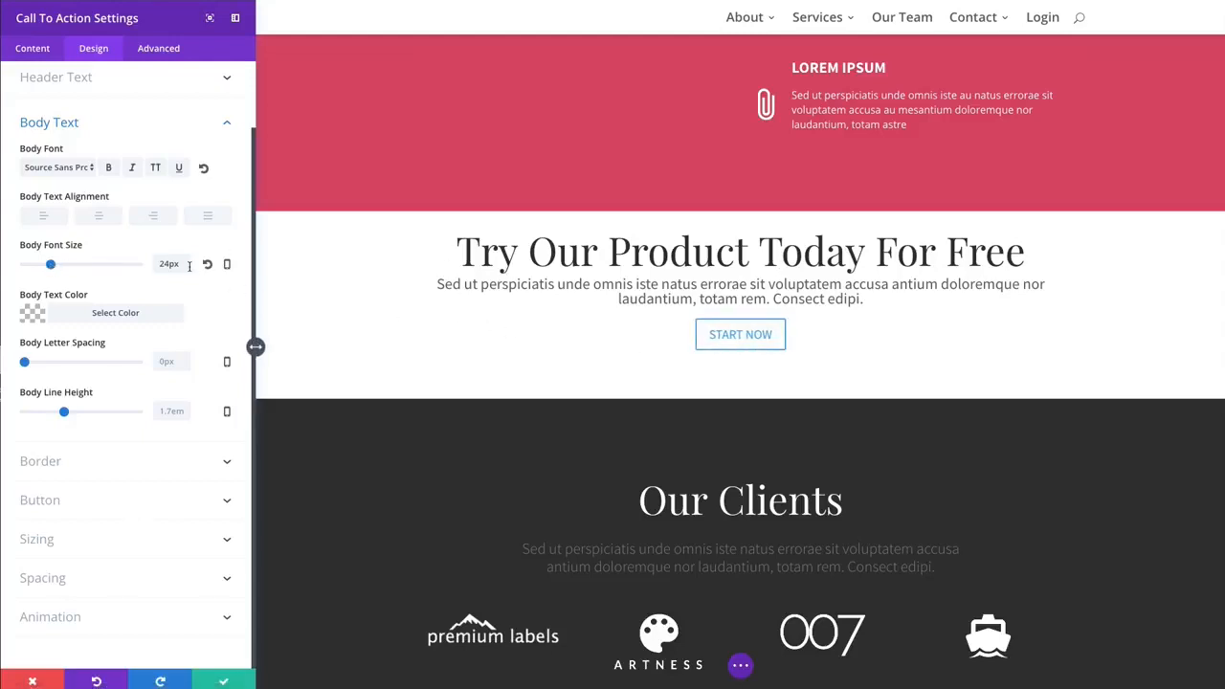
- Set the body text's line height to 1.3em and its color to #888888
{"action": "left_click", "coordinate": [98, 315]}
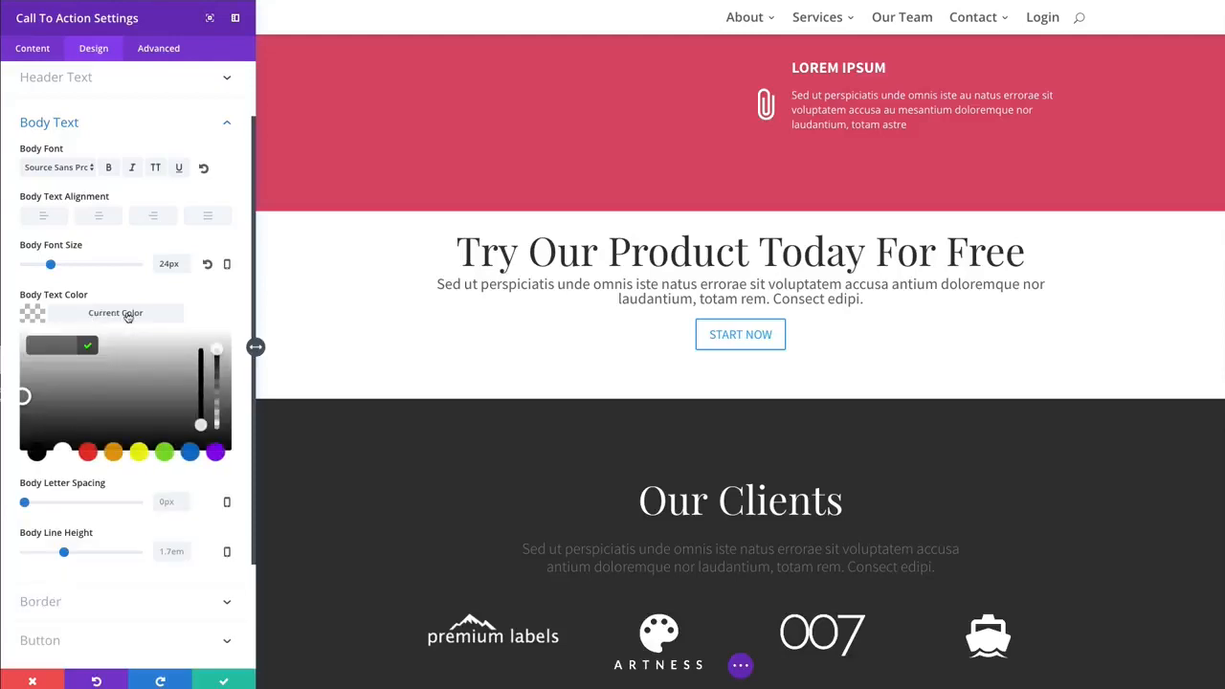
{"action": "left_click", "coordinate": [128, 315]}
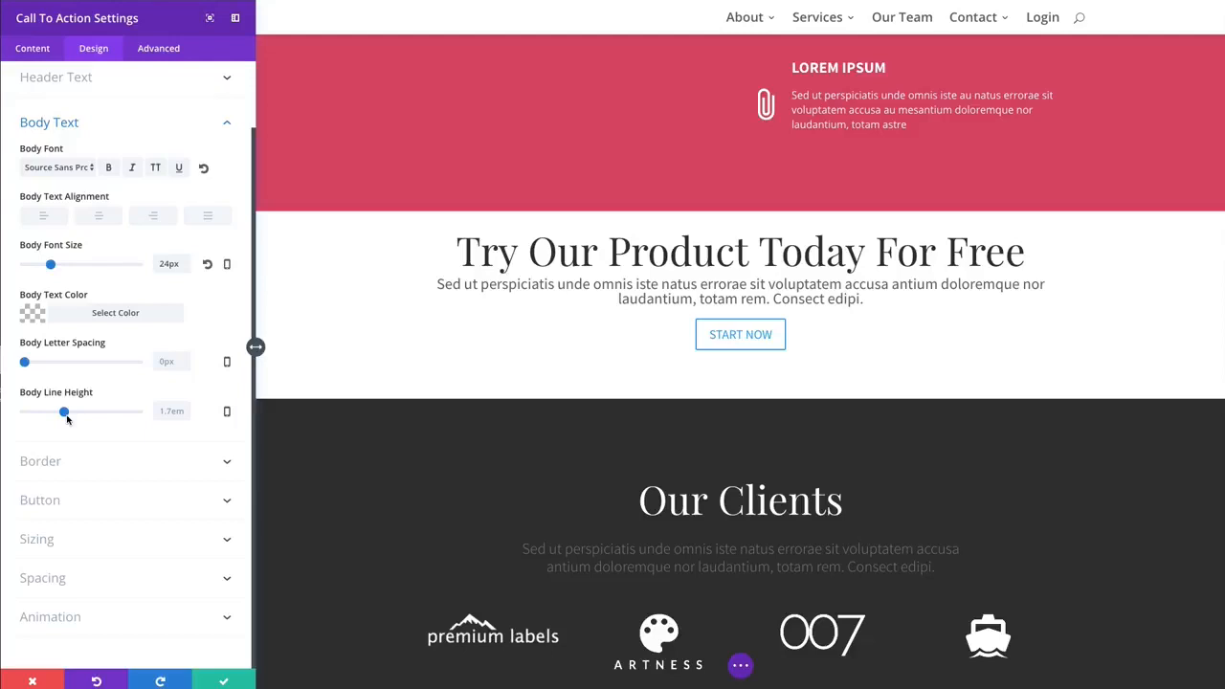
{"action": "left_click_drag", "start_coordinate": [66, 417], "coordinate": [42, 419]}
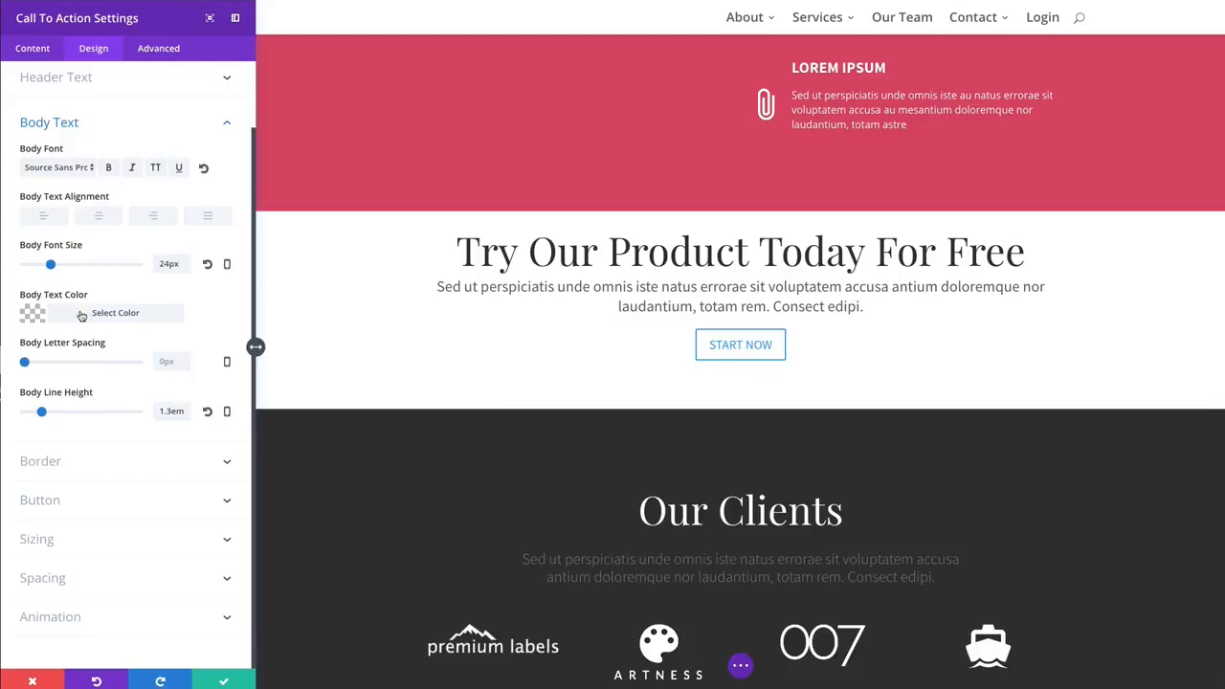
{"action": "left_click", "coordinate": [121, 315]}
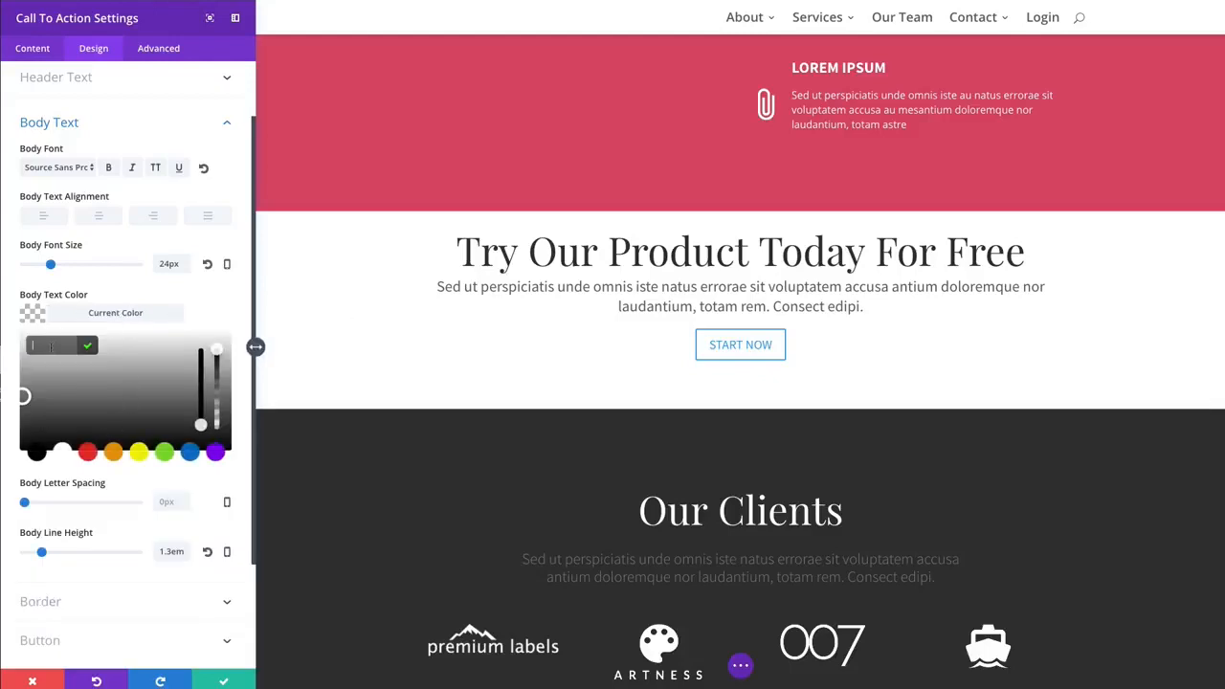
{"action": "type", "text": "888888"}
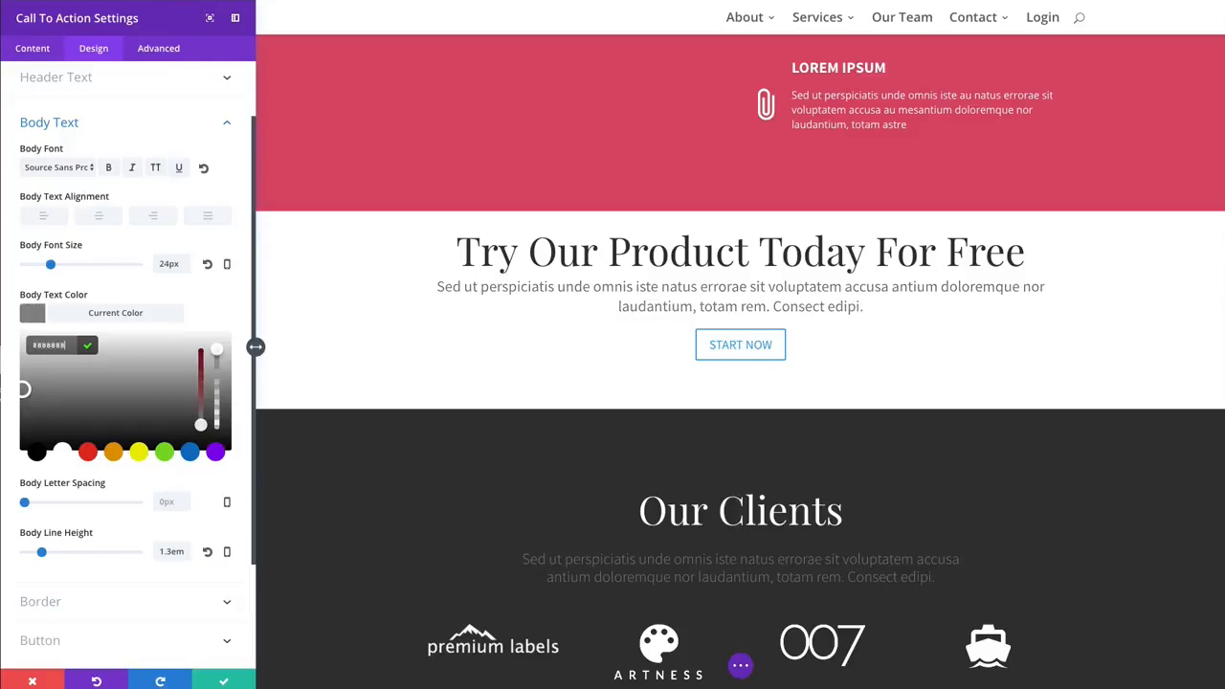
{"action": "left_click", "coordinate": [138, 313]}
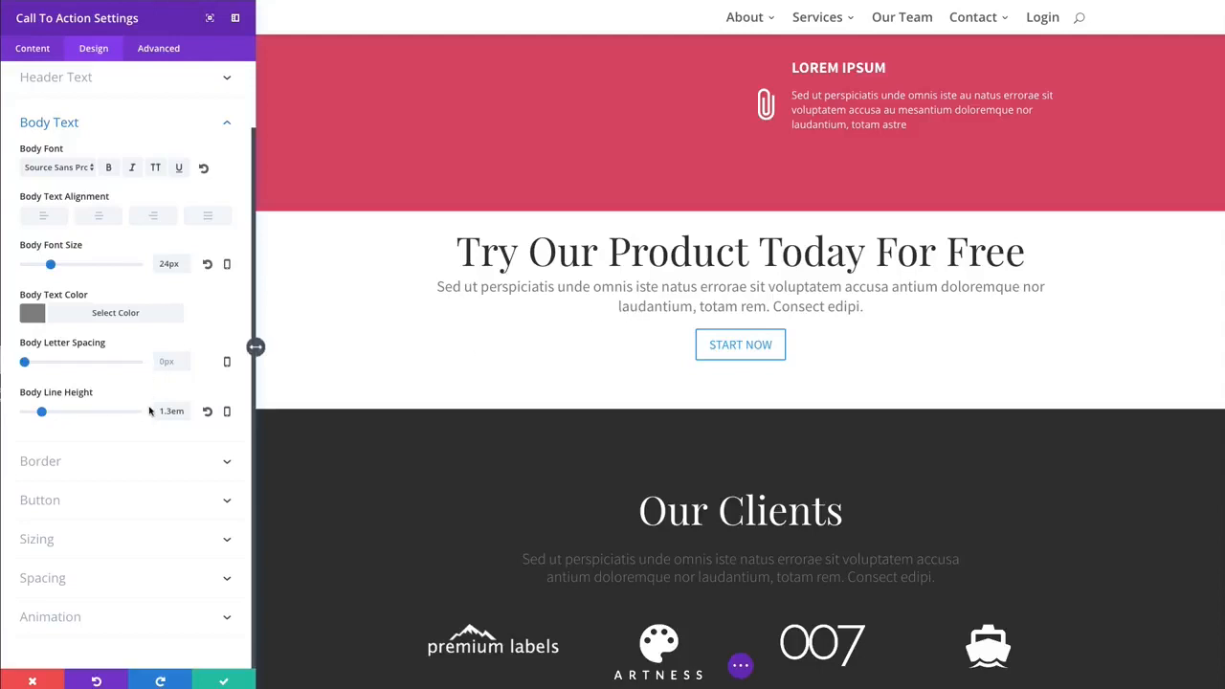
- Try a 4px solid black border around the call to action and turn the border off again
{"action": "left_click", "coordinate": [88, 467]}
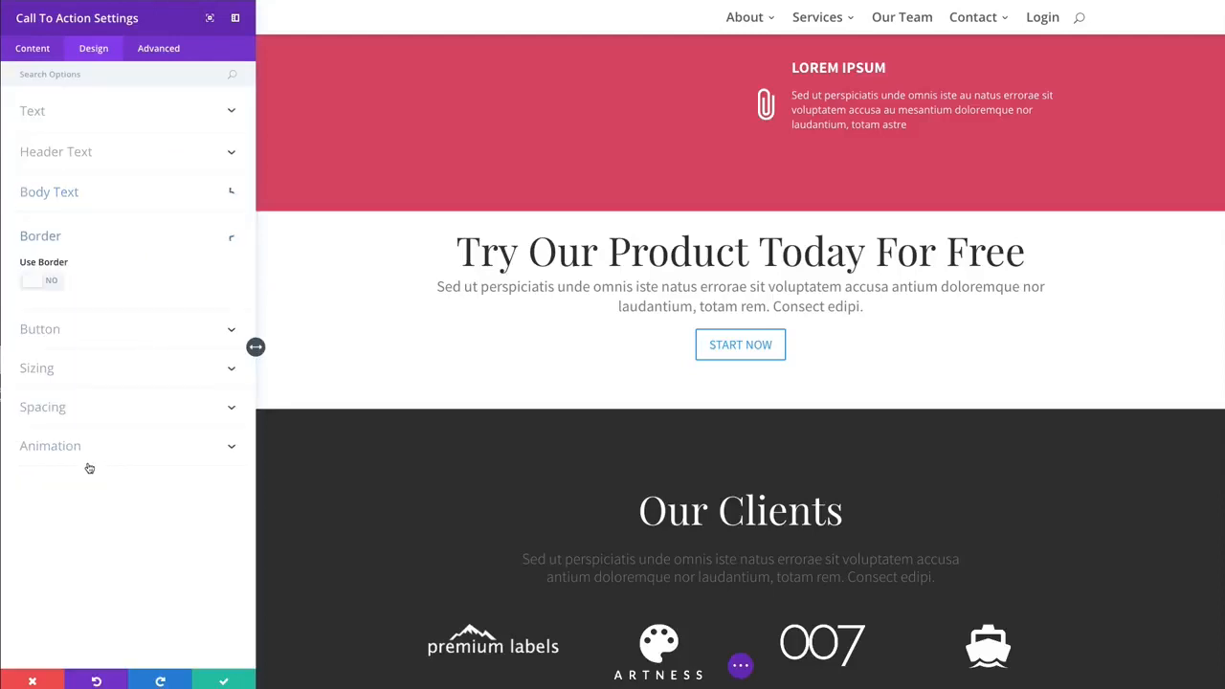
{"action": "left_click", "coordinate": [56, 281]}
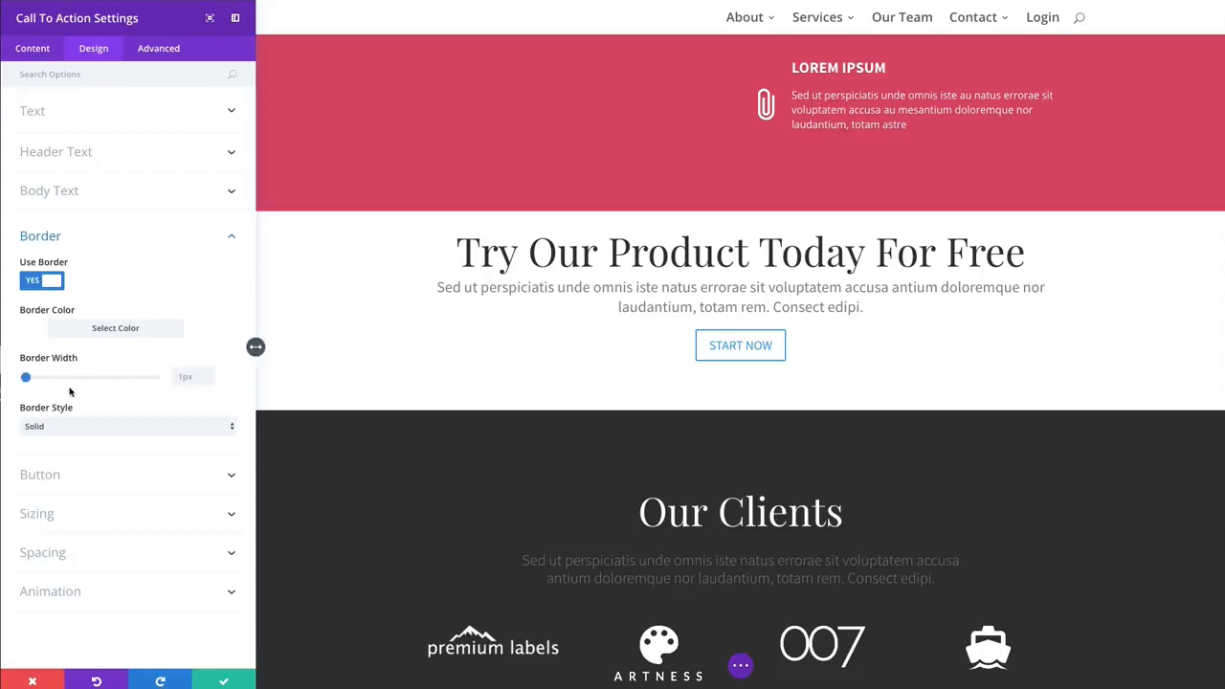
{"action": "left_click", "coordinate": [103, 330]}
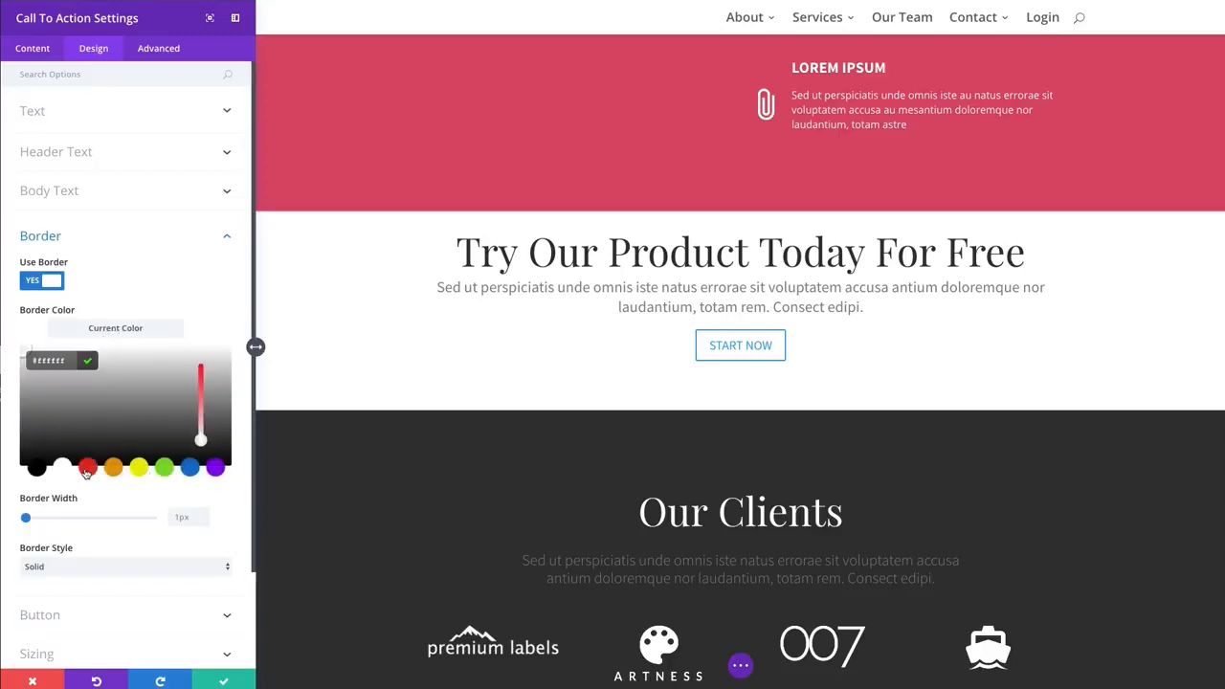
{"action": "left_click", "coordinate": [36, 467]}
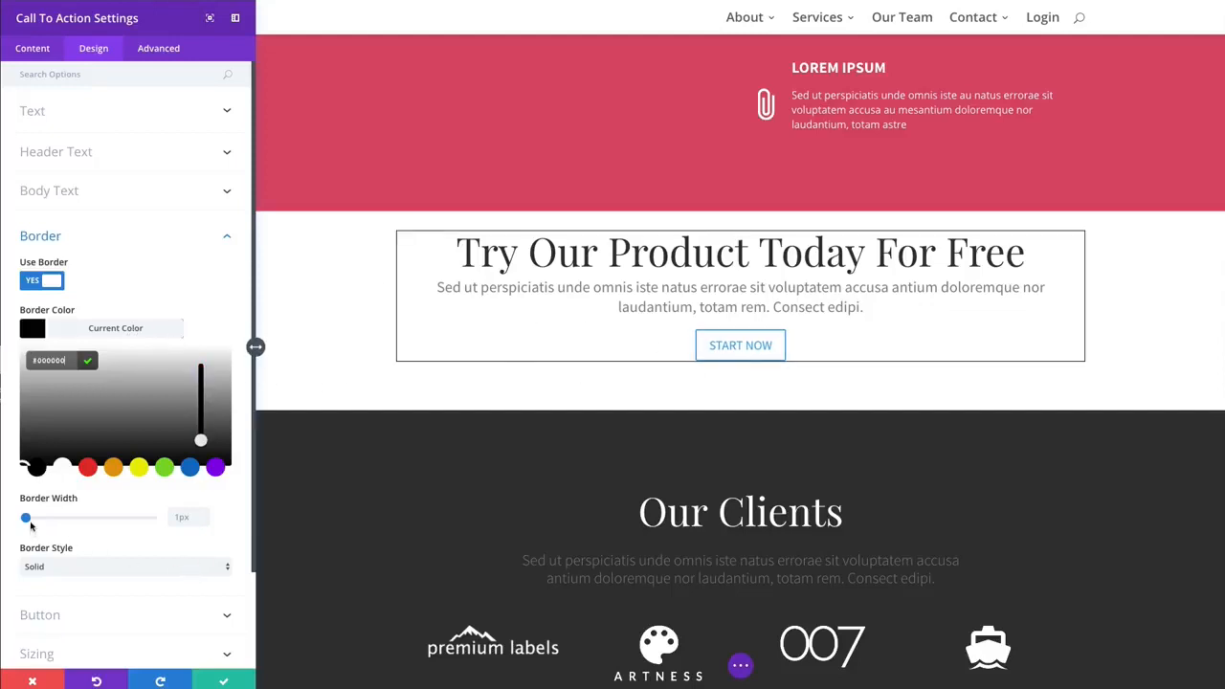
{"action": "left_click_drag", "start_coordinate": [30, 524], "coordinate": [32, 523]}
{"action": "left_click", "coordinate": [117, 505]}
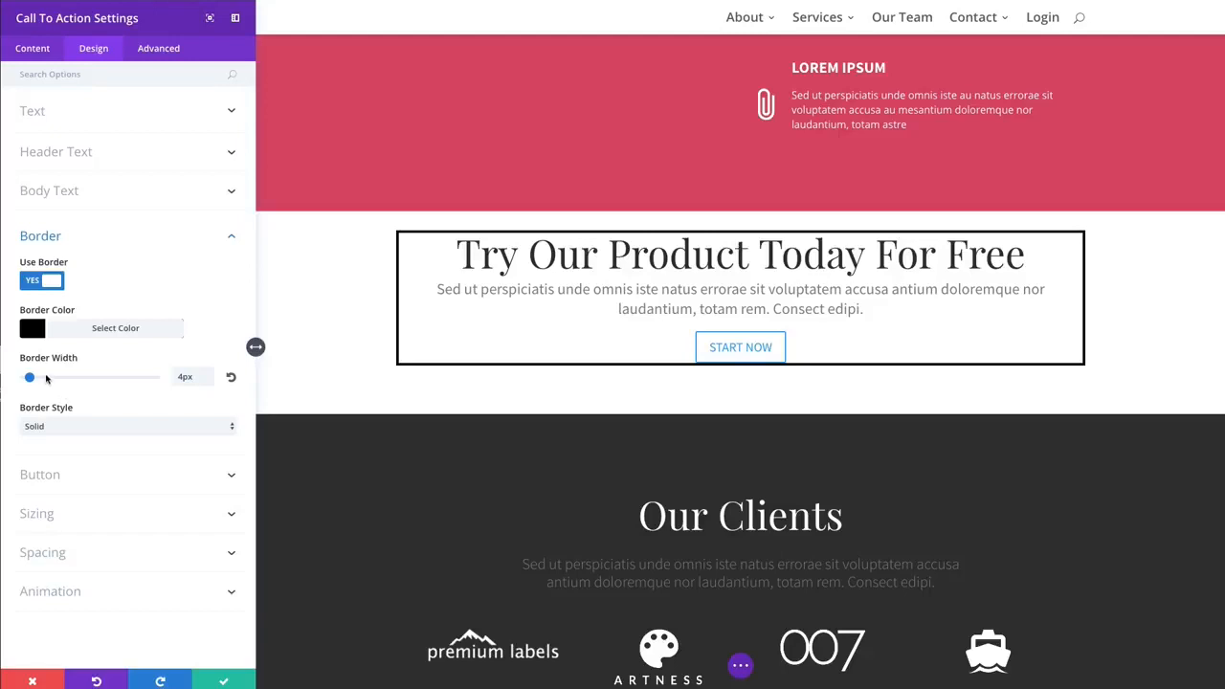
{"action": "left_click", "coordinate": [52, 282]}
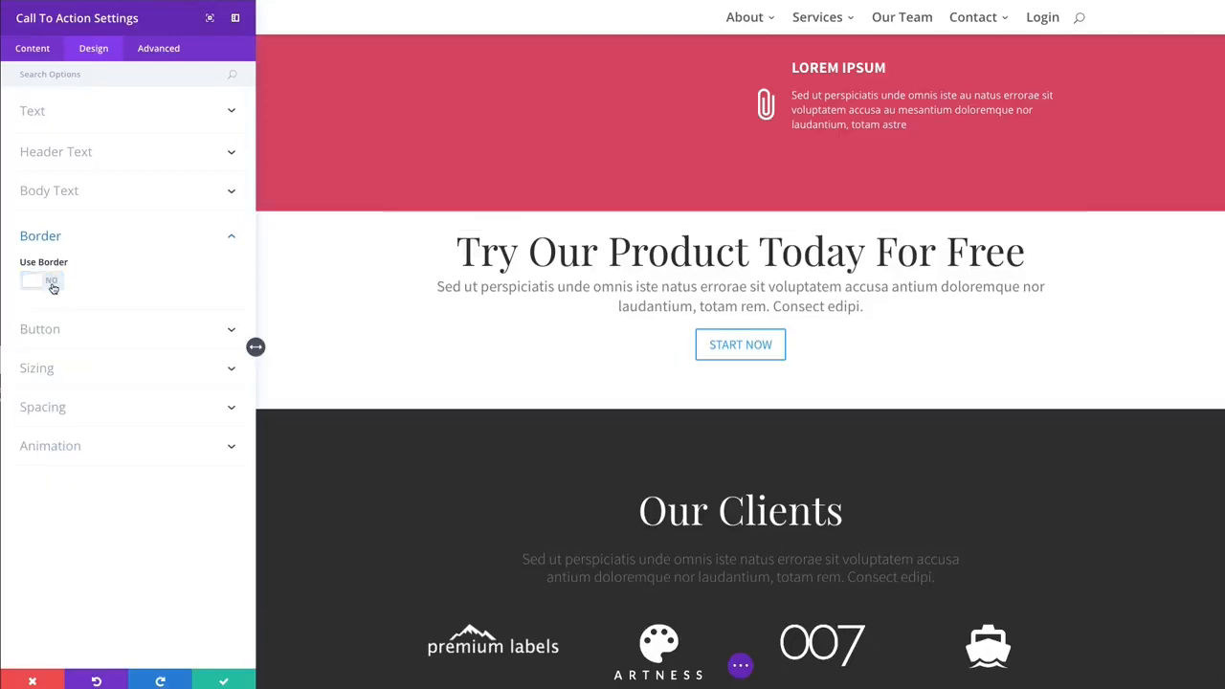
- Enable custom styles for the call to action's button and set the button text size to 16px
{"action": "left_click", "coordinate": [128, 333]}
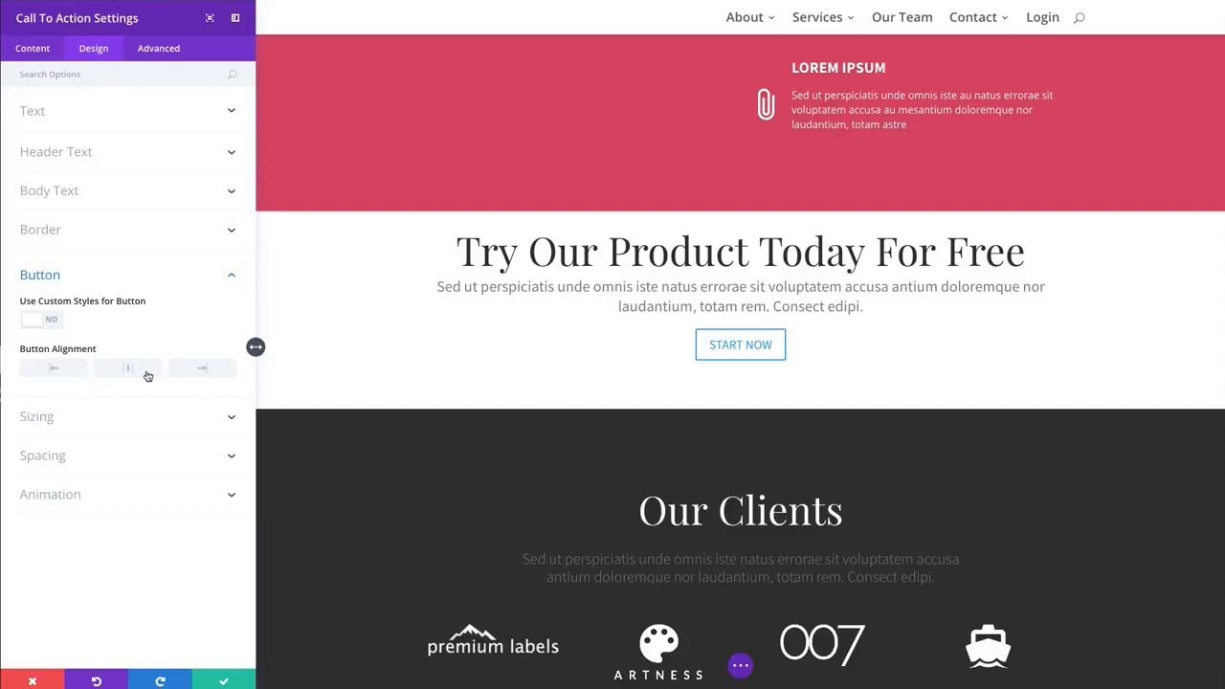
{"action": "left_click", "coordinate": [54, 326]}
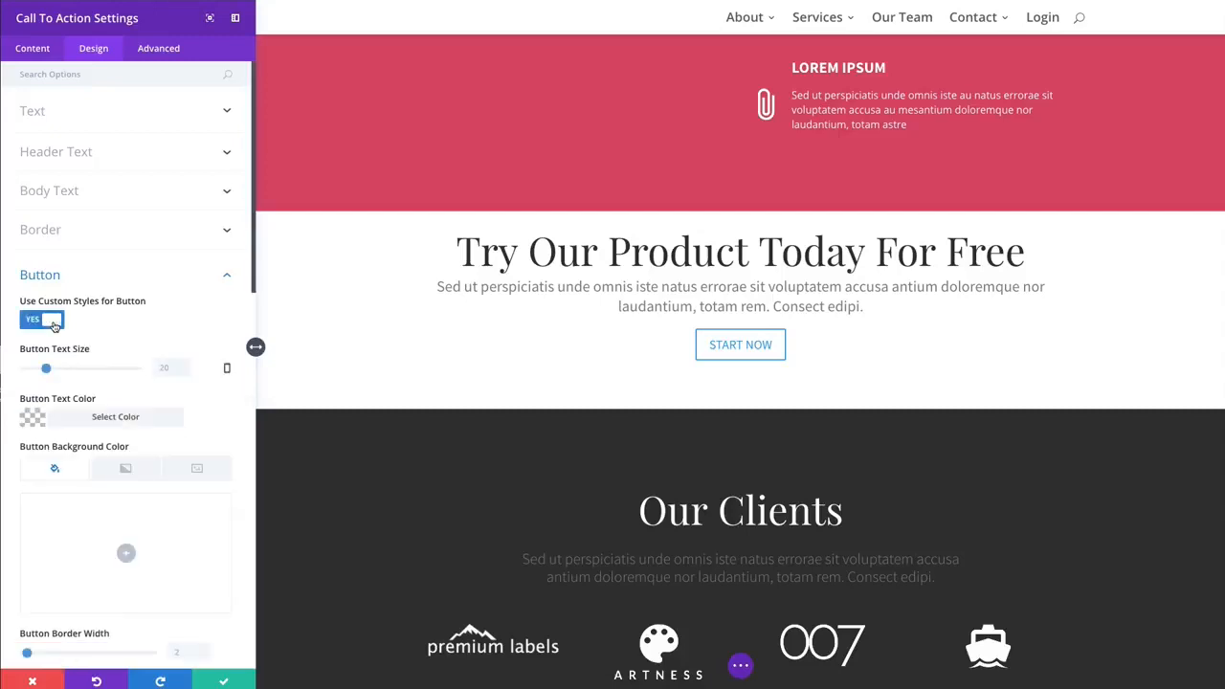
{"action": "scroll", "coordinate": [238, 438], "scroll_direction": "down", "scroll_amount": 10}
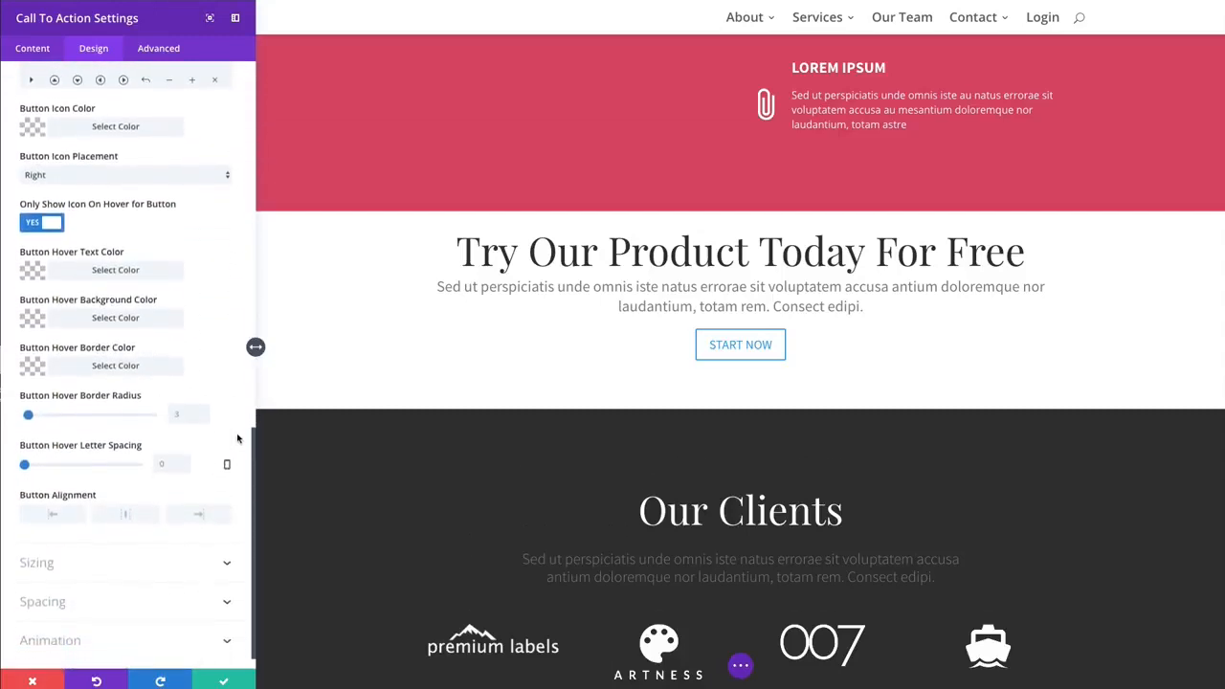
{"action": "scroll", "coordinate": [238, 438], "scroll_direction": "up", "scroll_amount": 10}
{"action": "scroll", "coordinate": [237, 438], "scroll_direction": "up", "scroll_amount": 2}
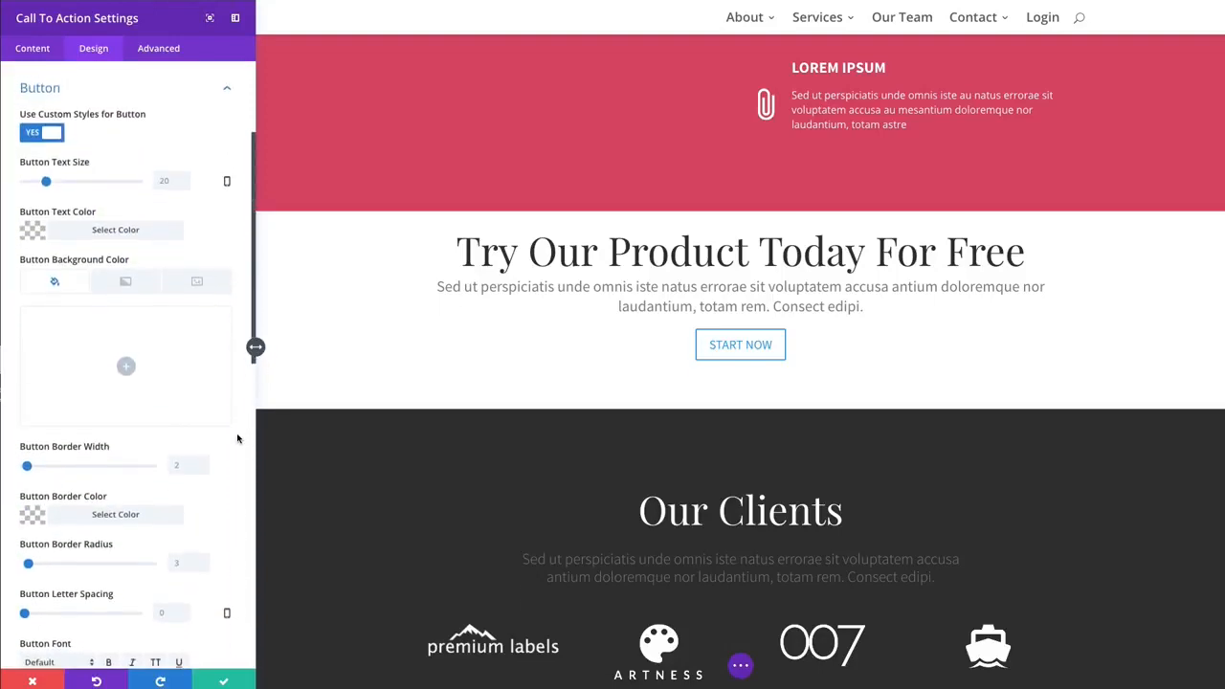
{"action": "scroll", "coordinate": [238, 438], "scroll_direction": "down", "scroll_amount": 2}
{"action": "scroll", "coordinate": [237, 439], "scroll_direction": "up", "scroll_amount": 1}
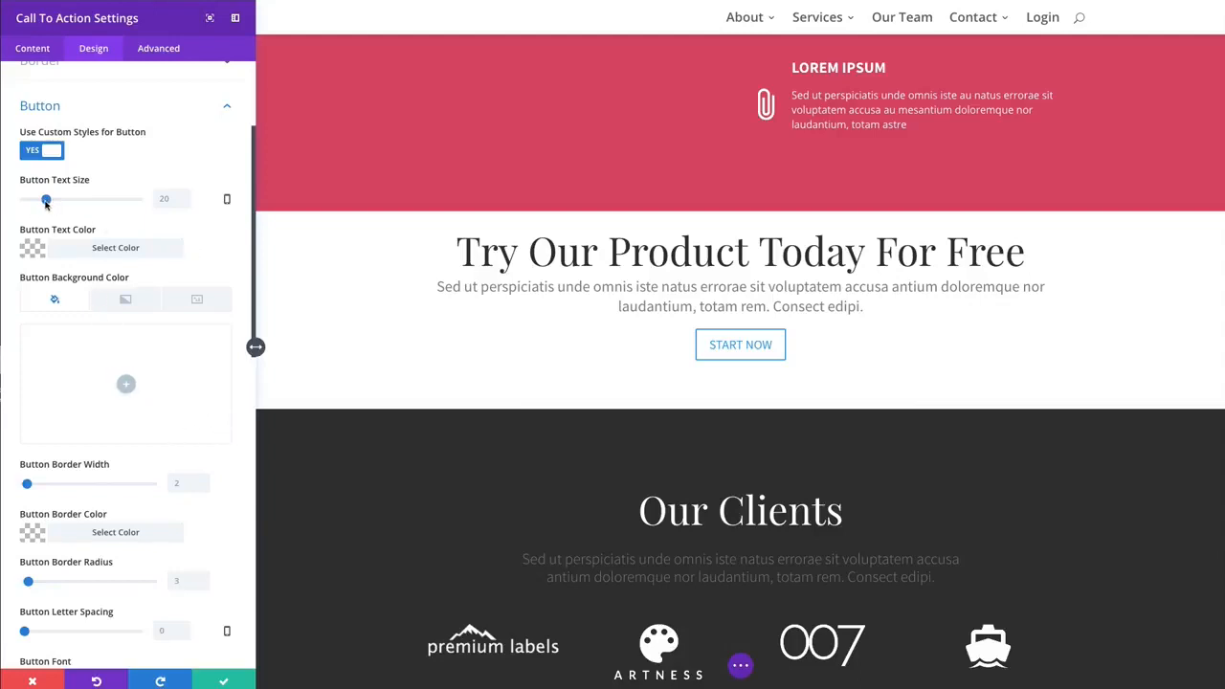
{"action": "left_click_drag", "start_coordinate": [45, 201], "coordinate": [42, 201]}
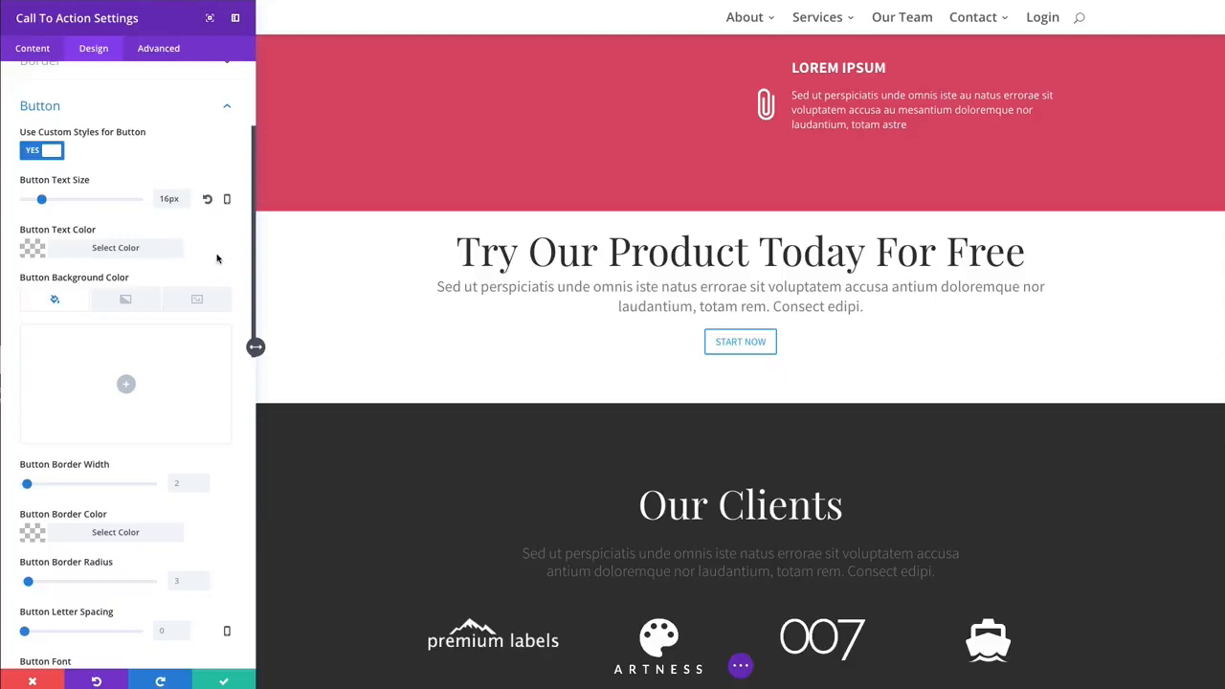
- Set the button's text color to white (#ffffff)
{"action": "scroll", "coordinate": [230, 270], "scroll_direction": "down", "scroll_amount": 1}
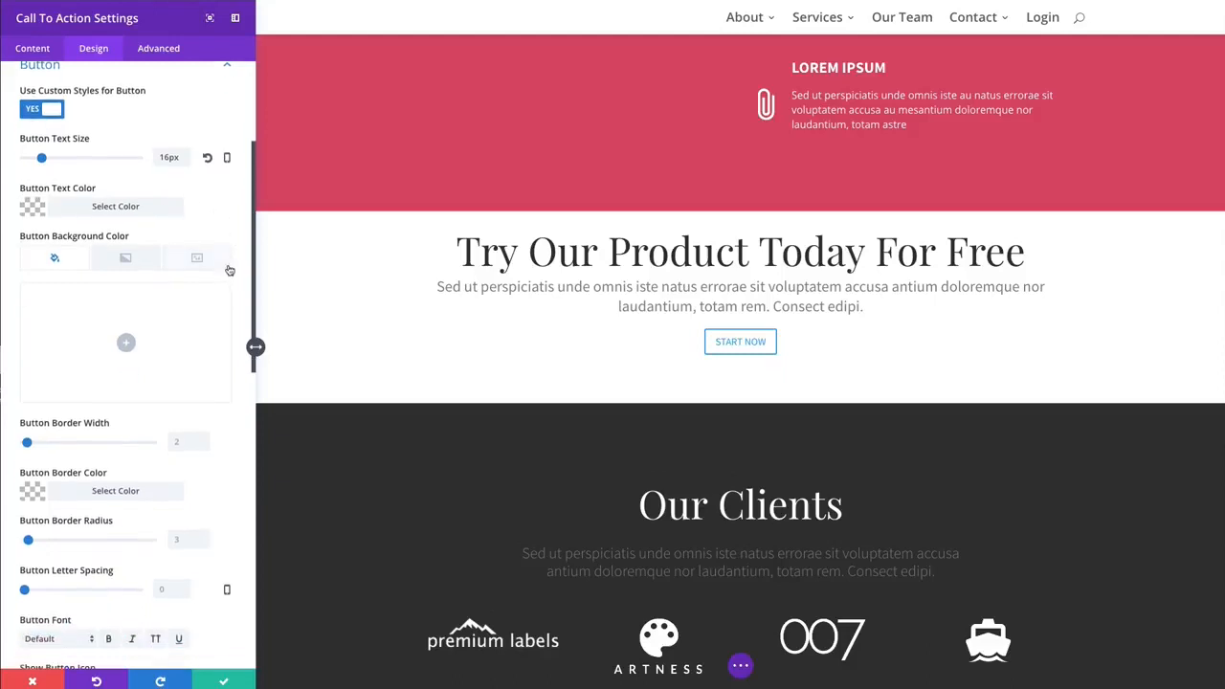
{"action": "left_click", "coordinate": [100, 207]}
{"action": "left_click", "coordinate": [62, 344]}
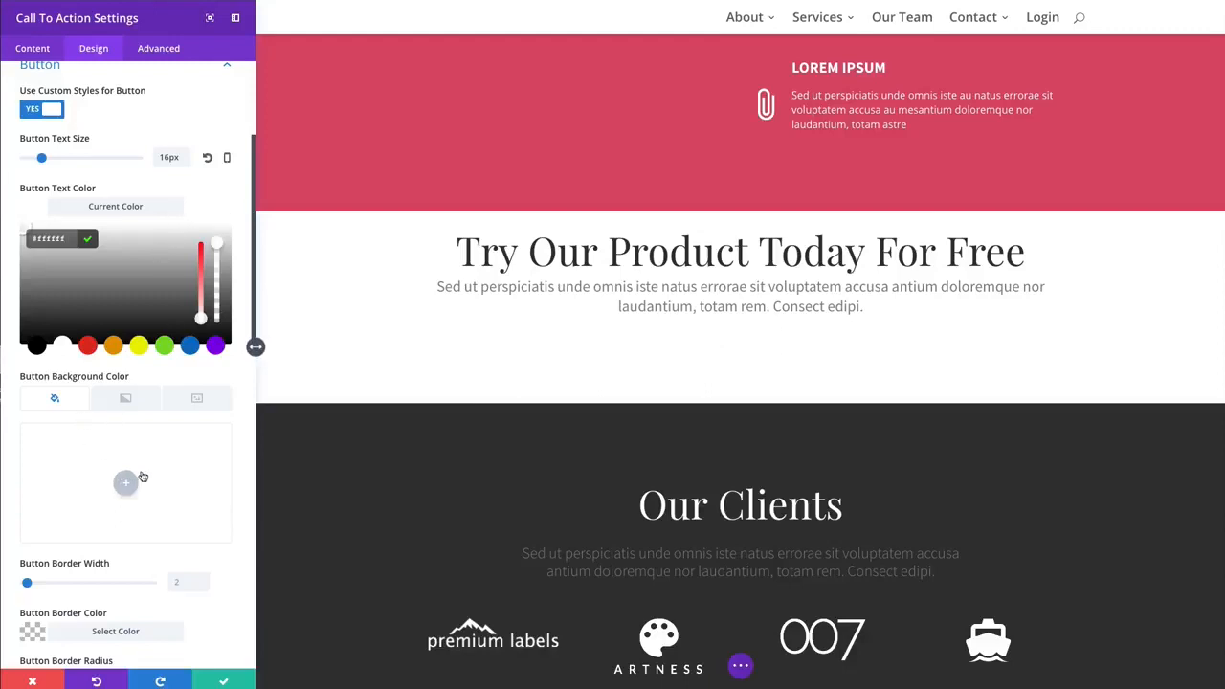
- Set the button's background color to #d94b6a
{"action": "scroll", "coordinate": [122, 483], "scroll_direction": "down", "scroll_amount": 2}
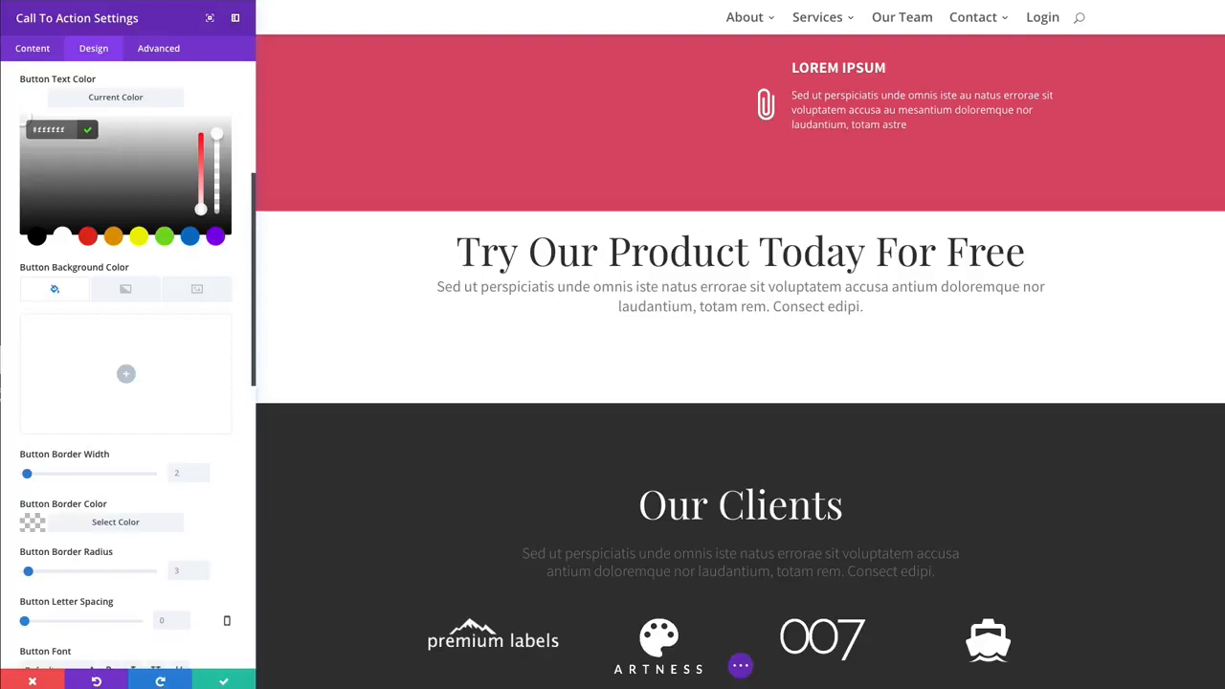
{"action": "left_click", "coordinate": [126, 373]}
{"action": "left_click", "coordinate": [64, 190]}
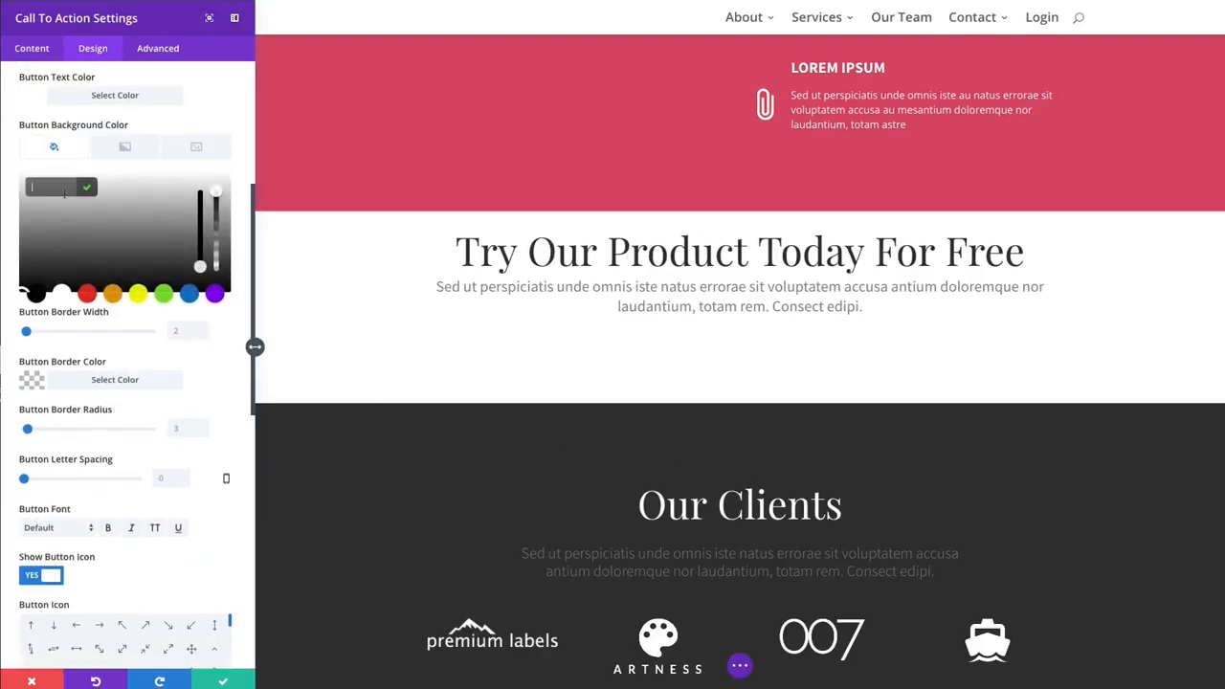
{"action": "type", "text": "#d94b6a"}
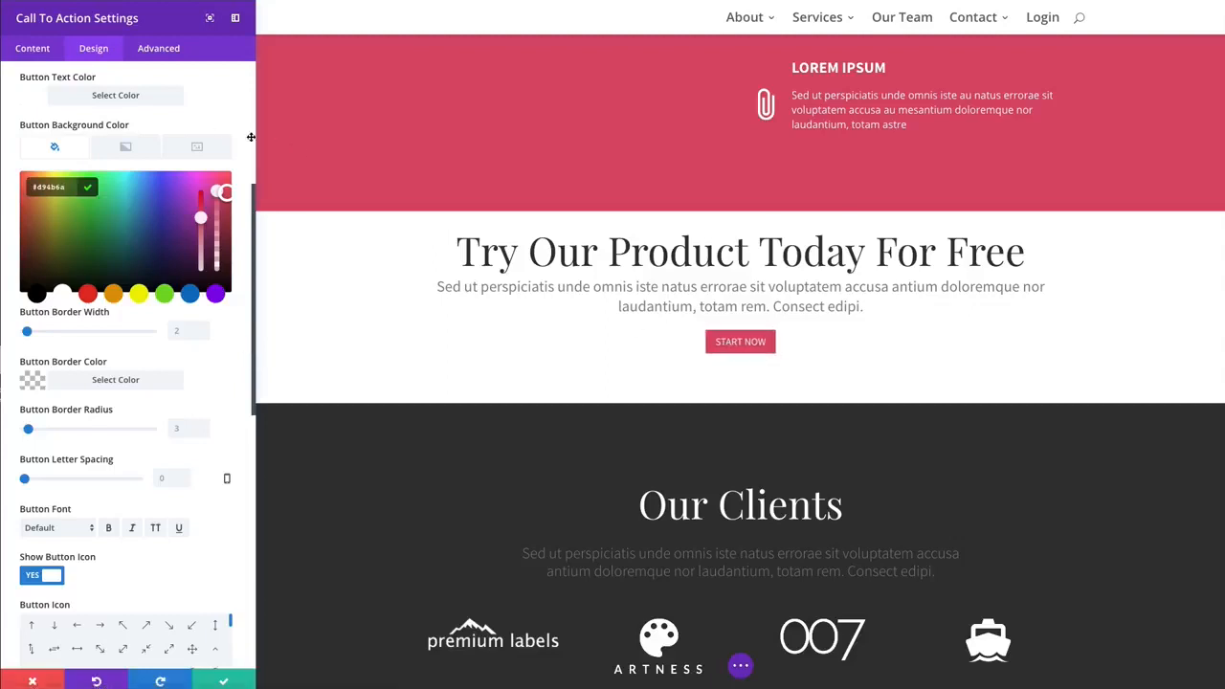
{"action": "left_click", "coordinate": [214, 126]}
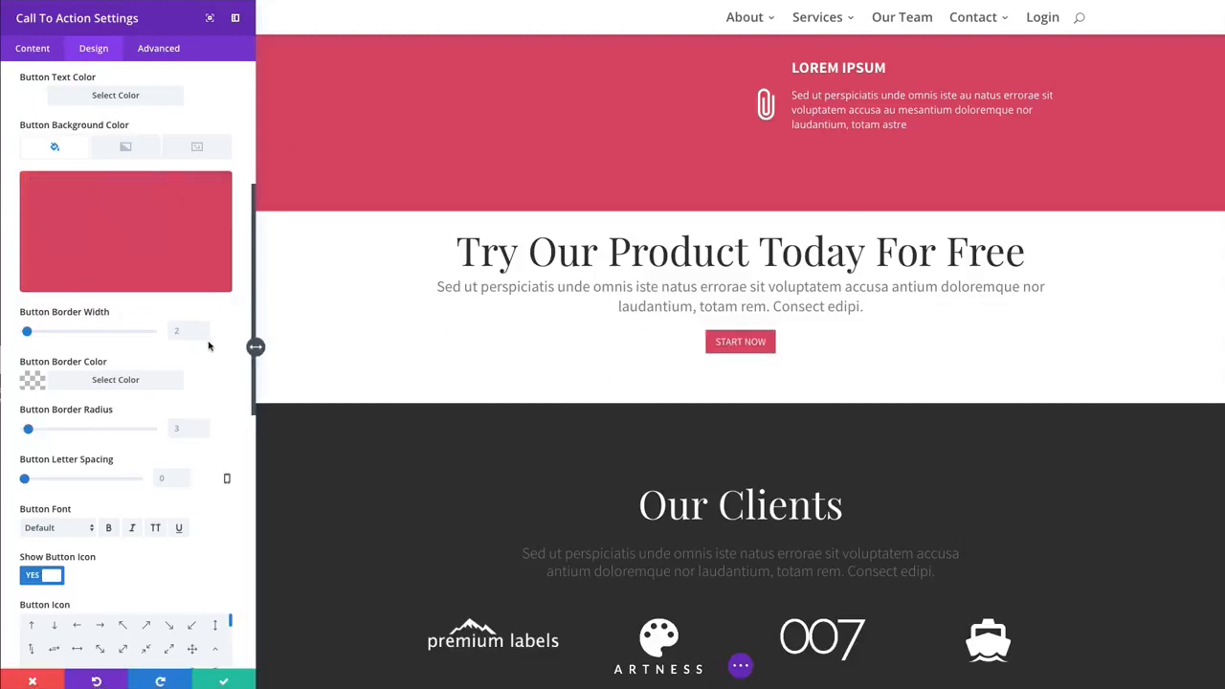
- Set the call to action button's border color to #d94b6a and its border radius to 27px
{"action": "left_click", "coordinate": [93, 383]}
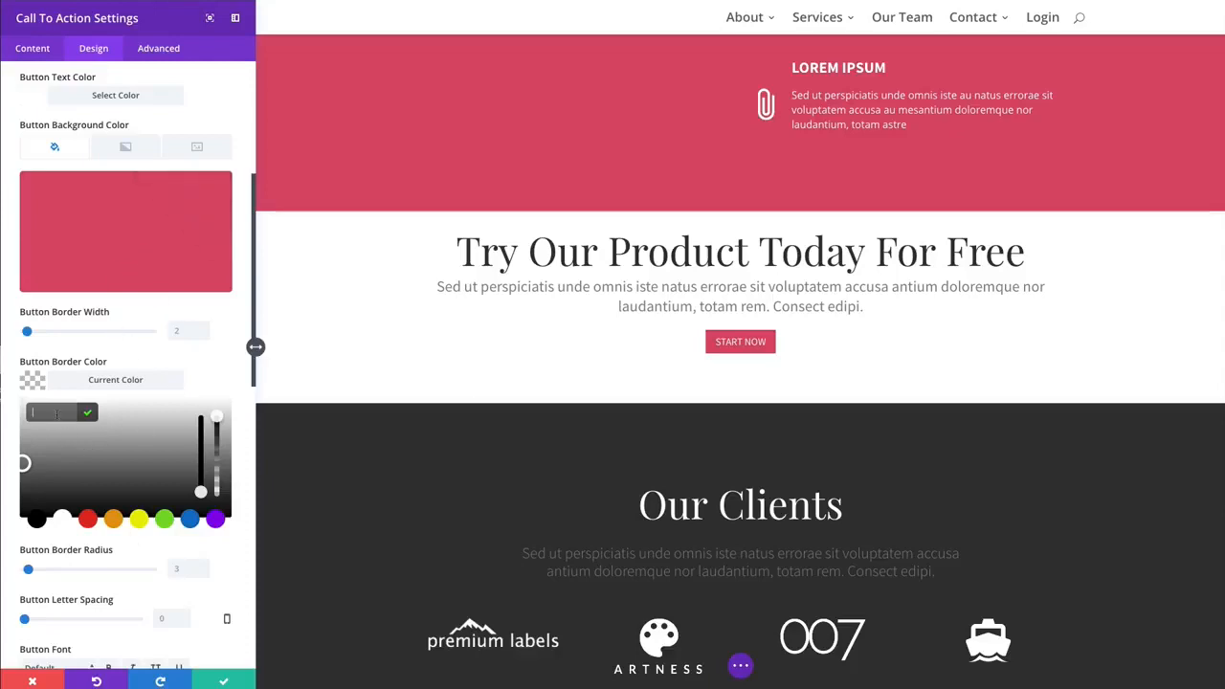
{"action": "type", "text": "#d94b6a"}
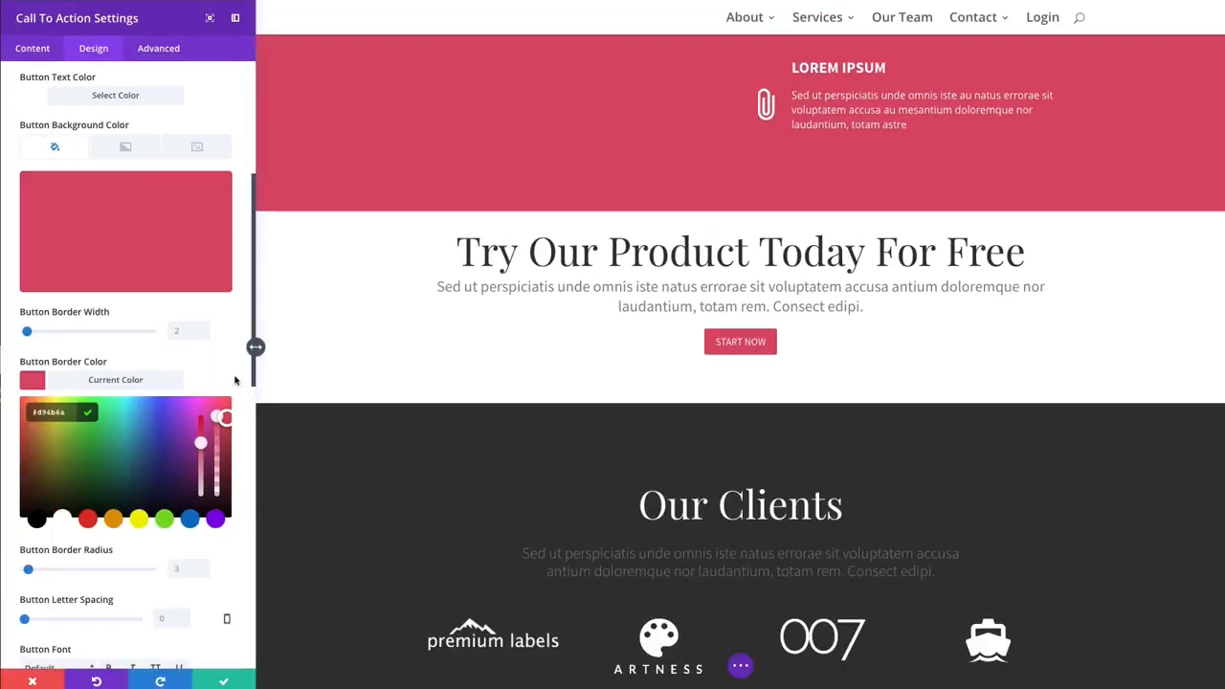
{"action": "scroll", "coordinate": [193, 509], "scroll_direction": "down", "scroll_amount": 2}
{"action": "scroll", "coordinate": [192, 509], "scroll_direction": "down", "scroll_amount": 1}
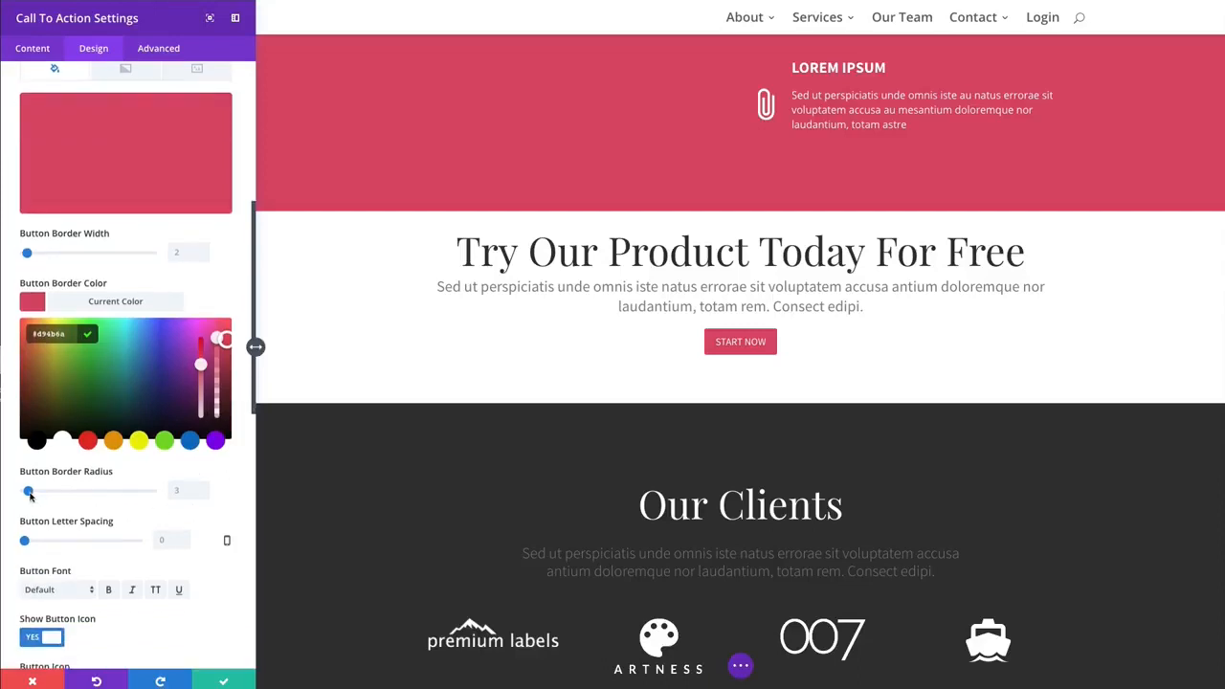
{"action": "left_click_drag", "start_coordinate": [30, 495], "coordinate": [59, 492]}
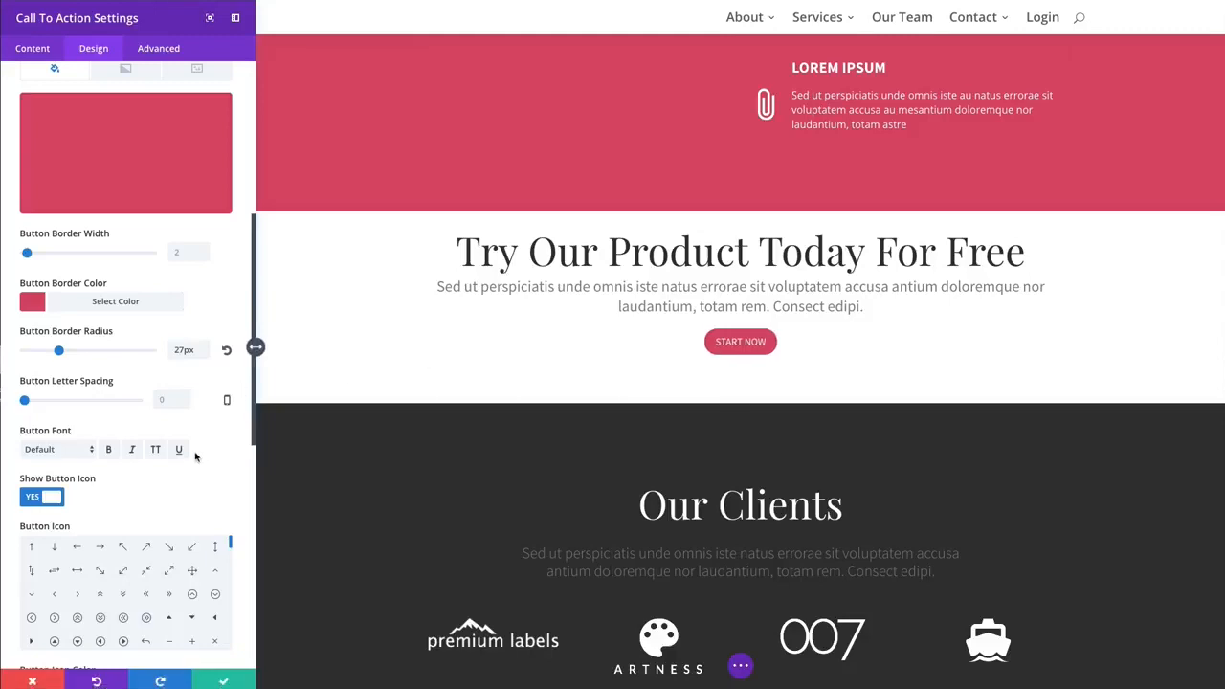
- Set the button's letter spacing to 4px and its font to bold Source Sans Pro
{"action": "scroll", "coordinate": [201, 457], "scroll_direction": "down", "scroll_amount": 2}
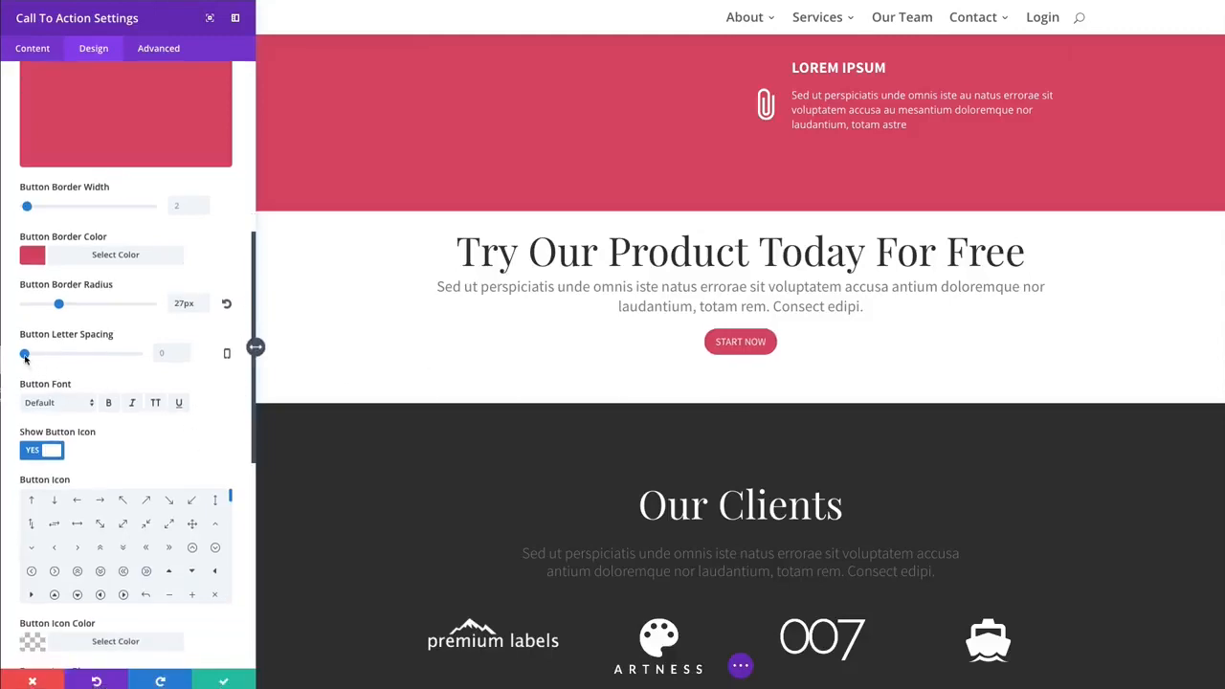
{"action": "left_click_drag", "start_coordinate": [25, 354], "coordinate": [29, 355]}
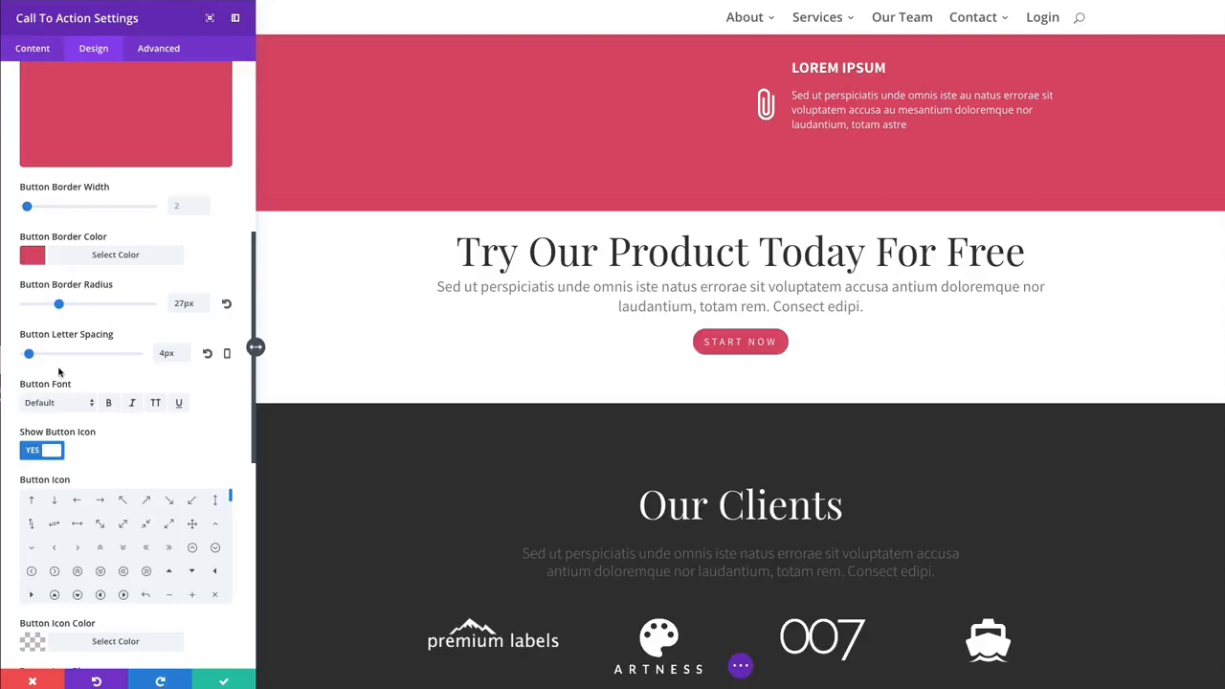
{"action": "left_click", "coordinate": [45, 404]}
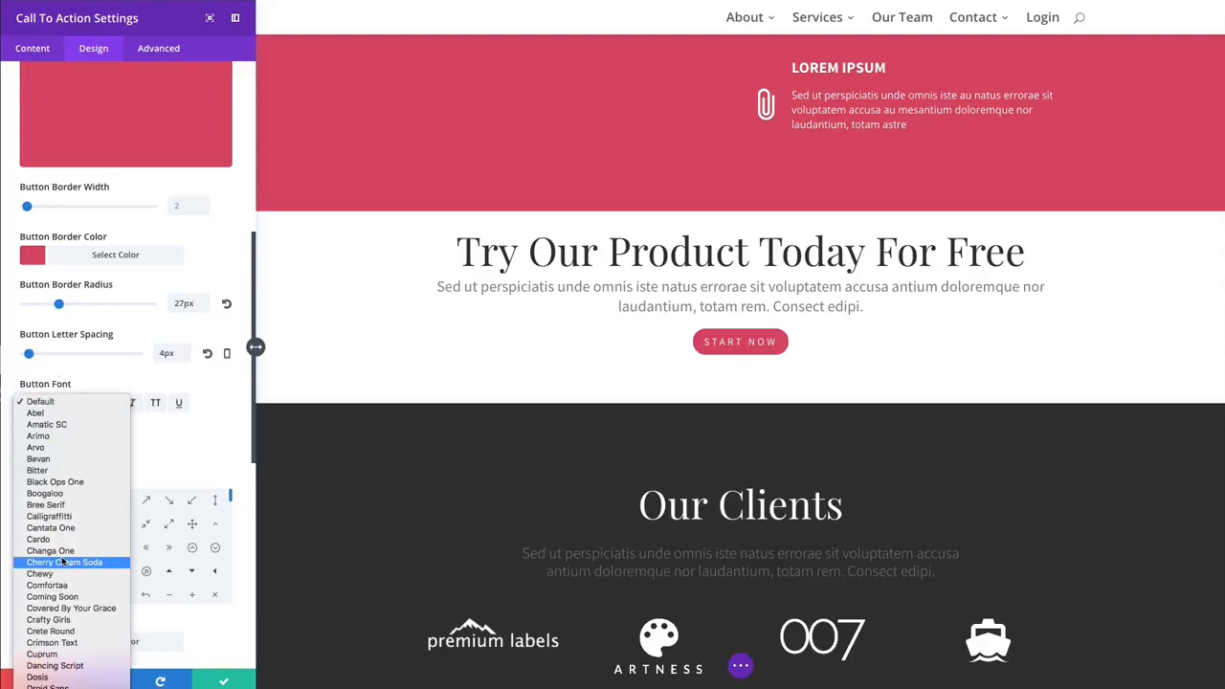
{"action": "scroll", "coordinate": [62, 561], "scroll_direction": "down", "scroll_amount": 5}
{"action": "scroll", "coordinate": [62, 562], "scroll_direction": "down", "scroll_amount": 3}
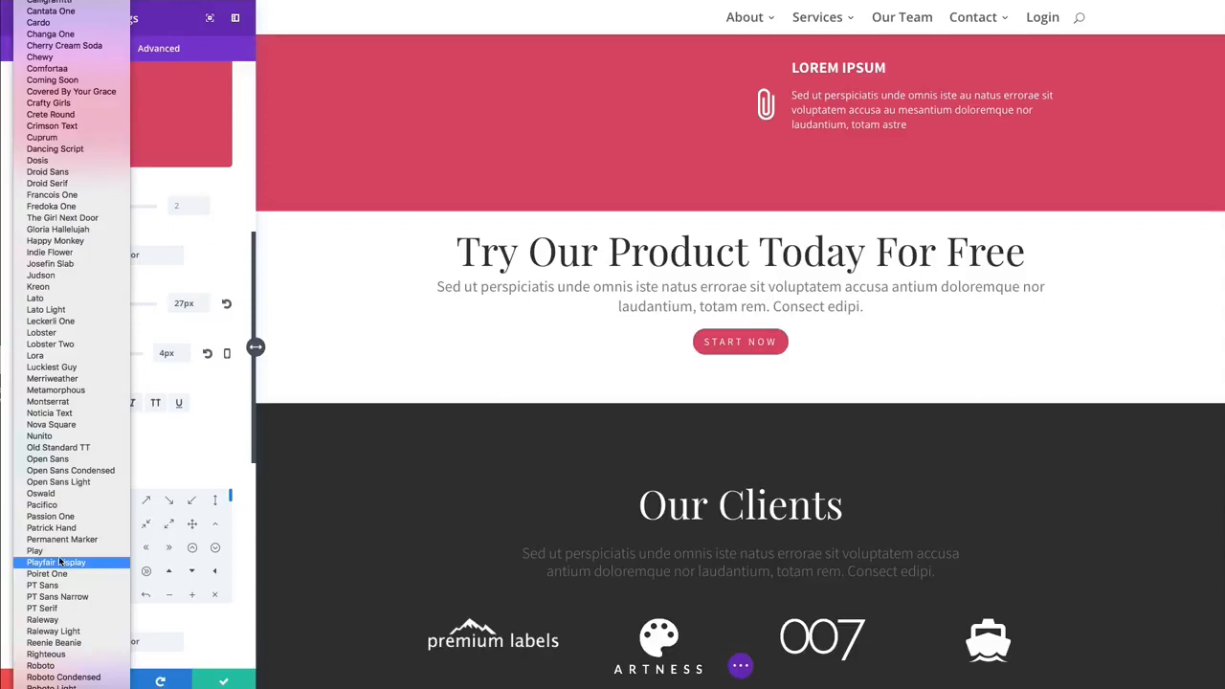
{"action": "scroll", "coordinate": [77, 646], "scroll_direction": "down", "scroll_amount": 3}
{"action": "left_click", "coordinate": [95, 658]}
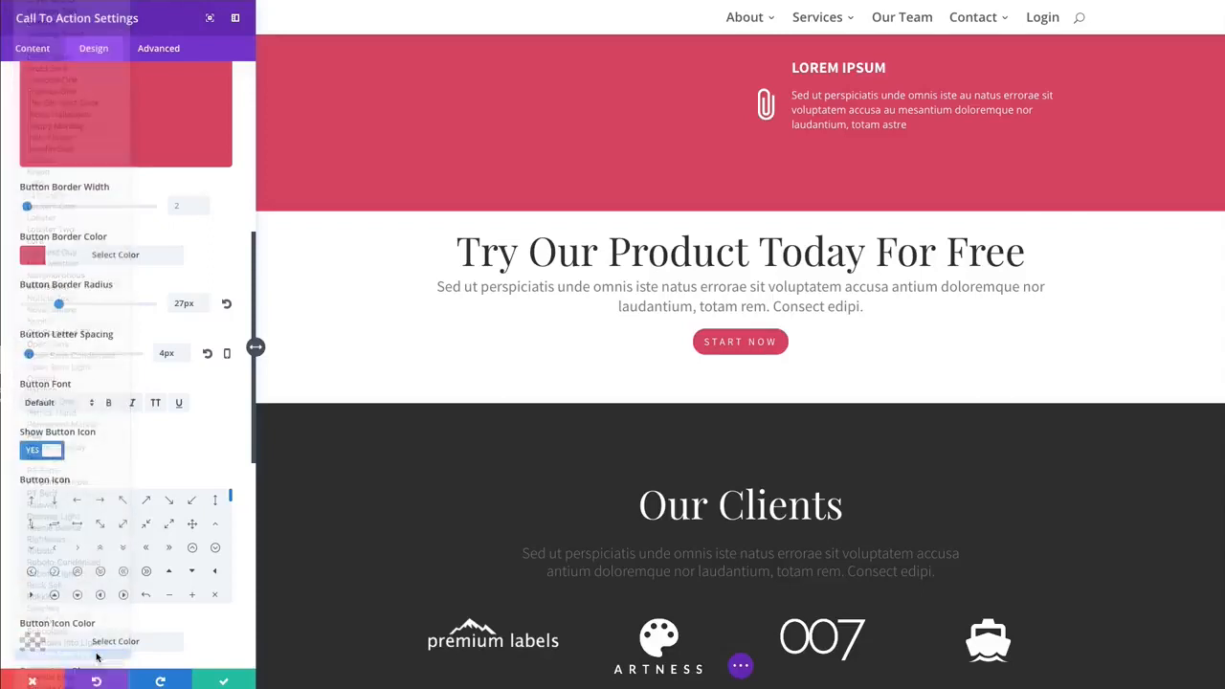
{"action": "left_click", "coordinate": [110, 406]}
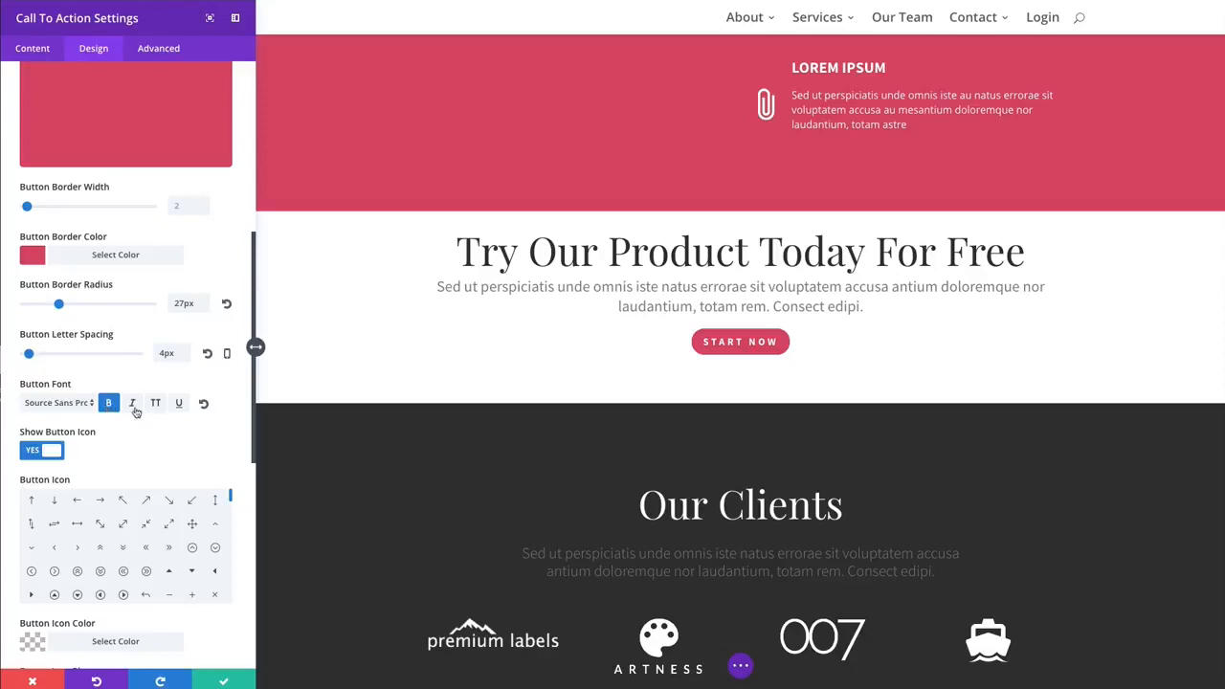
- Set the button's hover background color to #d94b6a
{"action": "scroll", "coordinate": [151, 429], "scroll_direction": "down", "scroll_amount": 4}
{"action": "scroll", "coordinate": [177, 445], "scroll_direction": "up", "scroll_amount": 3}
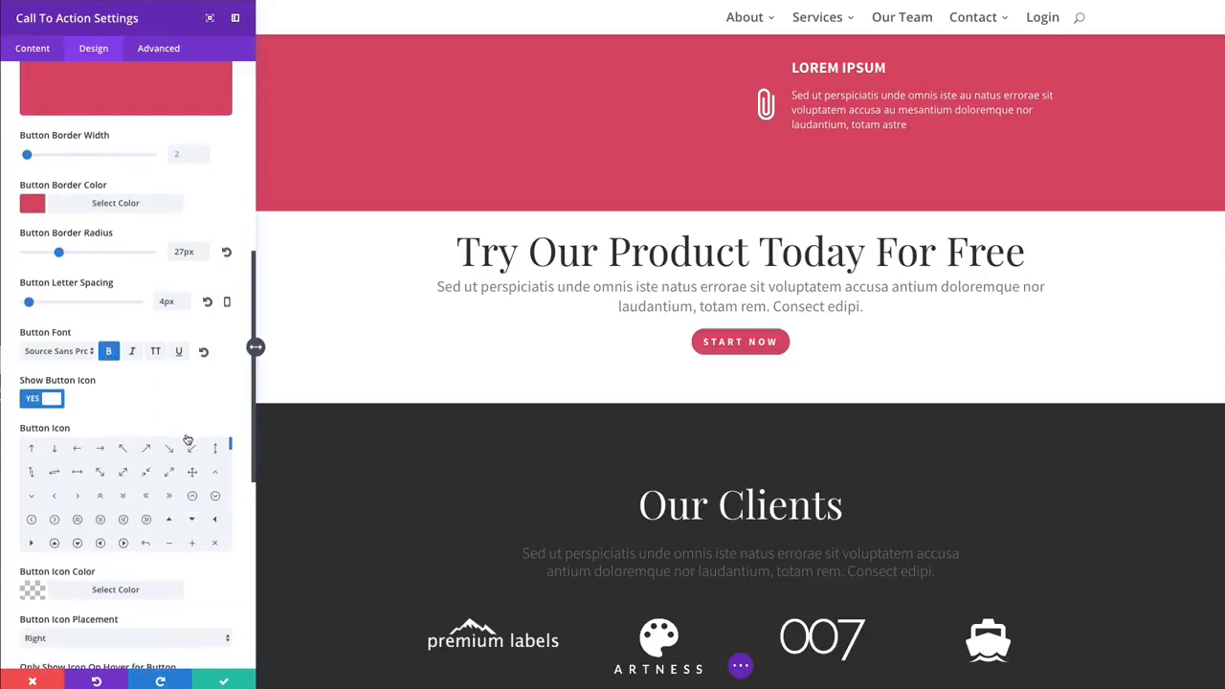
{"action": "scroll", "coordinate": [235, 465], "scroll_direction": "down", "scroll_amount": 2}
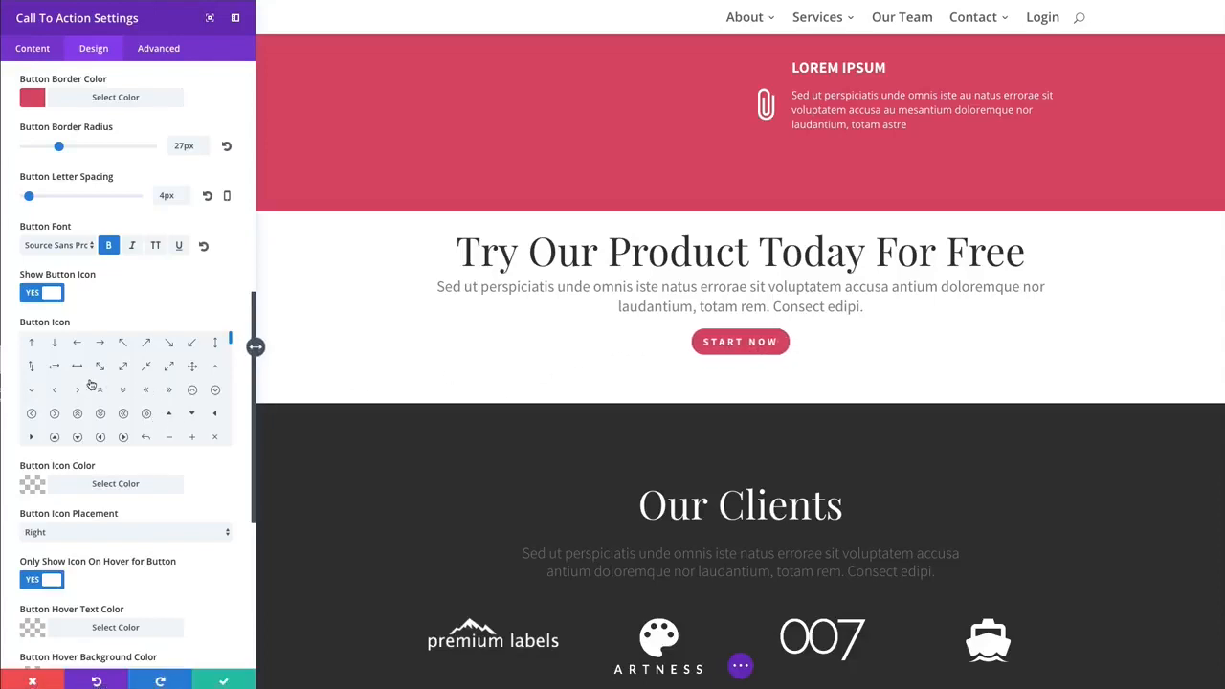
{"action": "scroll", "coordinate": [124, 467], "scroll_direction": "down", "scroll_amount": 1}
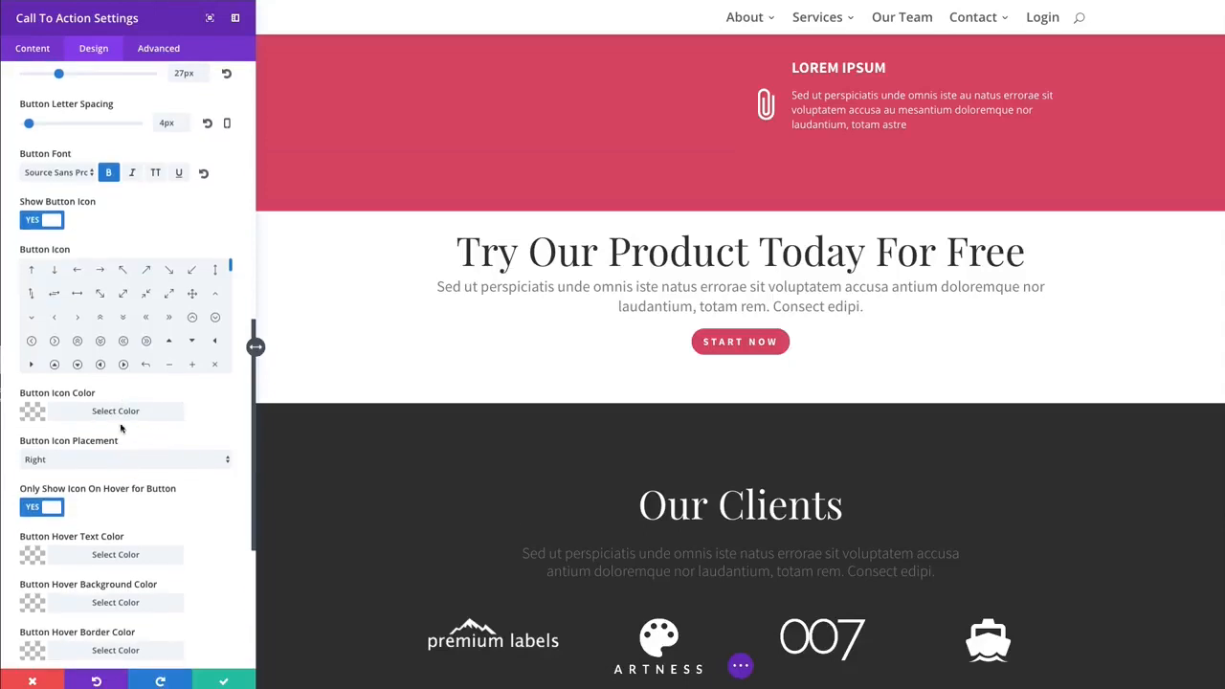
{"action": "scroll", "coordinate": [195, 442], "scroll_direction": "down", "scroll_amount": 1}
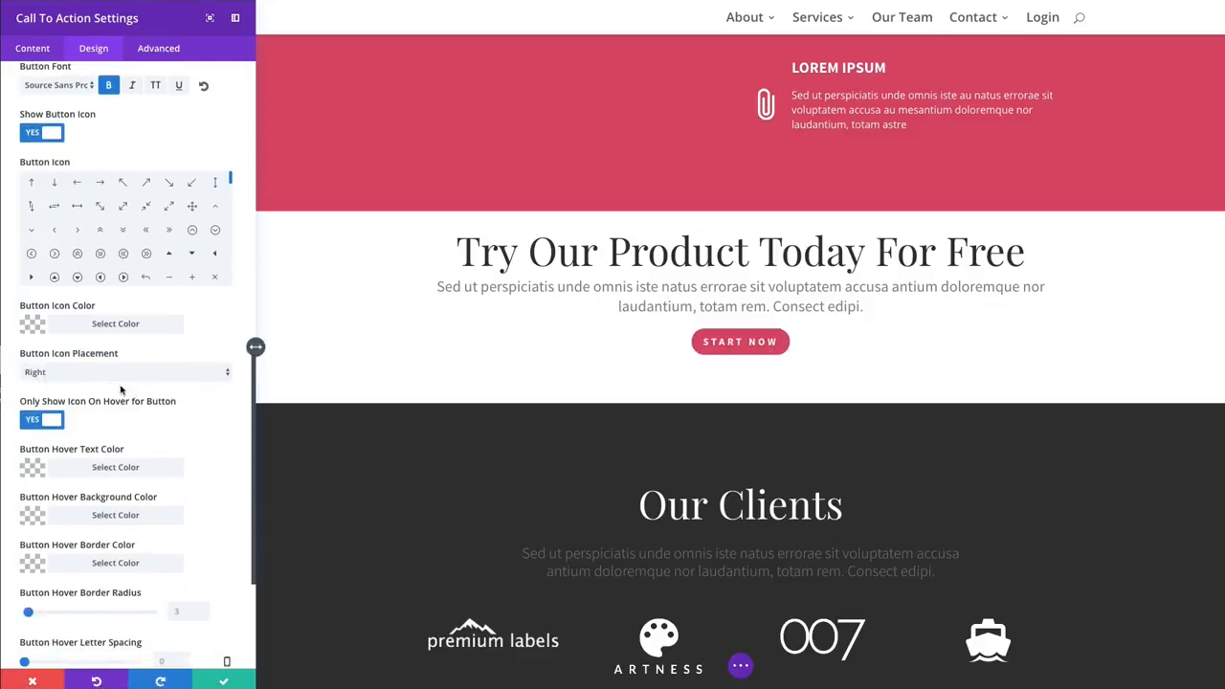
{"action": "scroll", "coordinate": [124, 395], "scroll_direction": "down", "scroll_amount": 1}
{"action": "scroll", "coordinate": [109, 352], "scroll_direction": "down", "scroll_amount": 1}
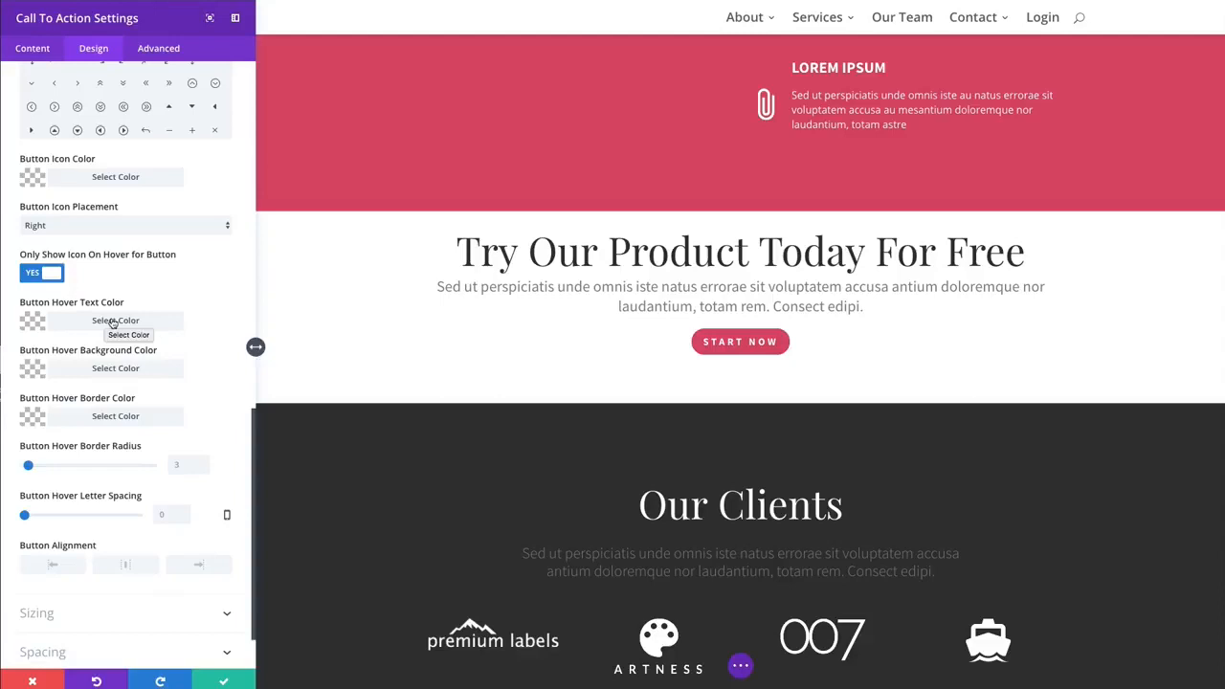
{"action": "left_click", "coordinate": [115, 373]}
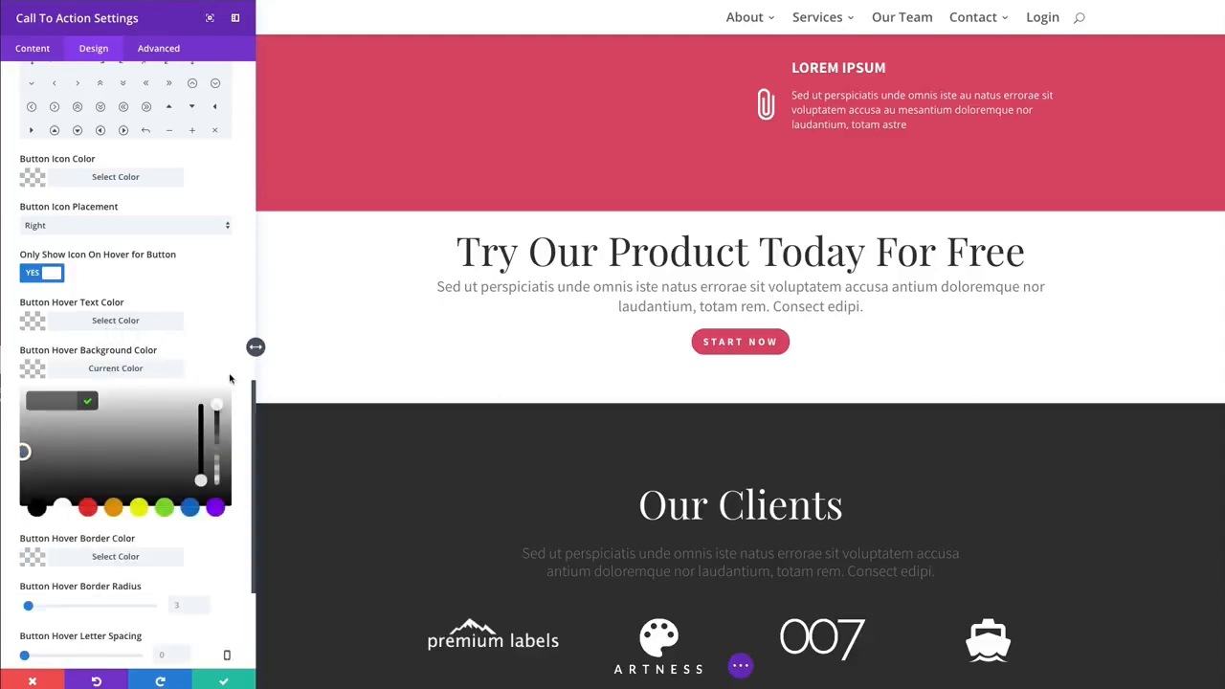
{"action": "scroll", "coordinate": [237, 380], "scroll_direction": "down", "scroll_amount": 1}
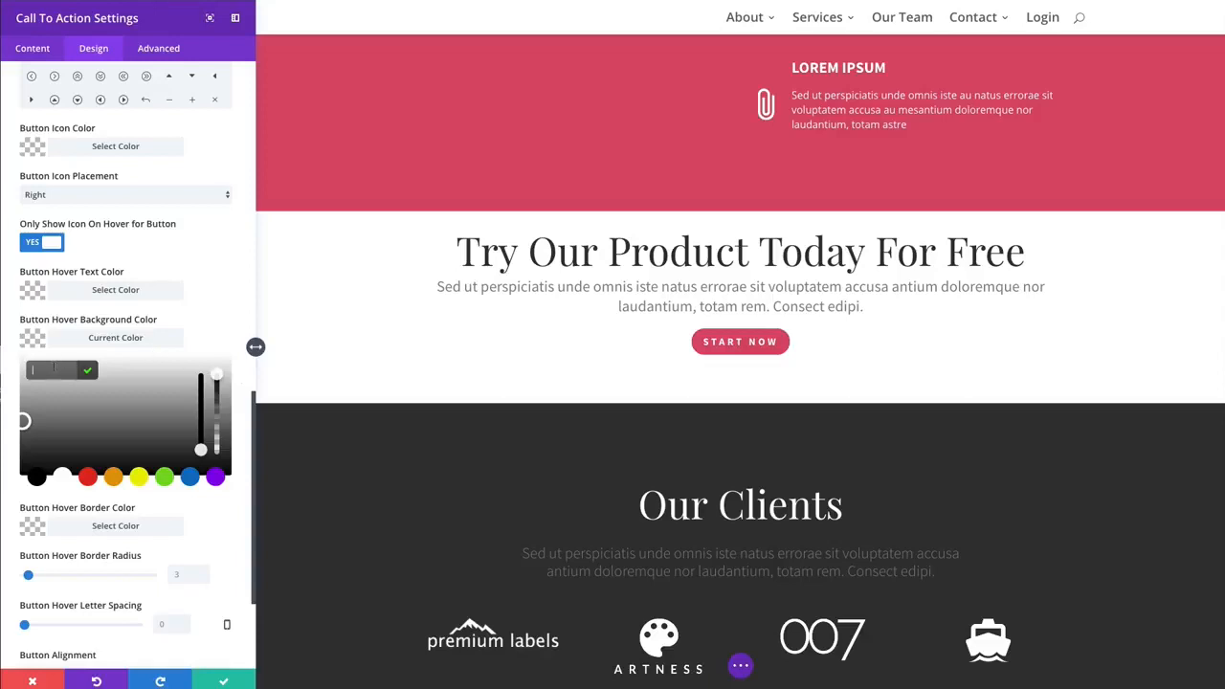
{"action": "type", "text": "#d94b6a"}
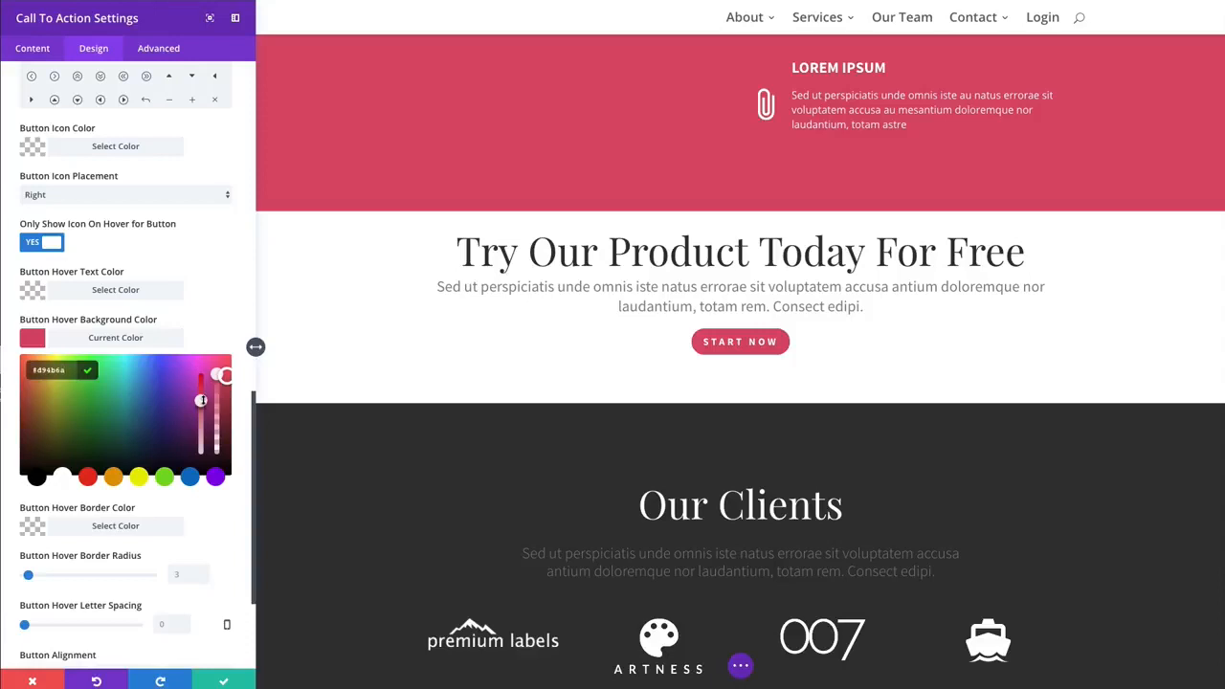
- Try darker and lighter shades for the button's hover background and settle on the darker red #d81e46
{"action": "left_click_drag", "start_coordinate": [201, 400], "coordinate": [202, 396]}
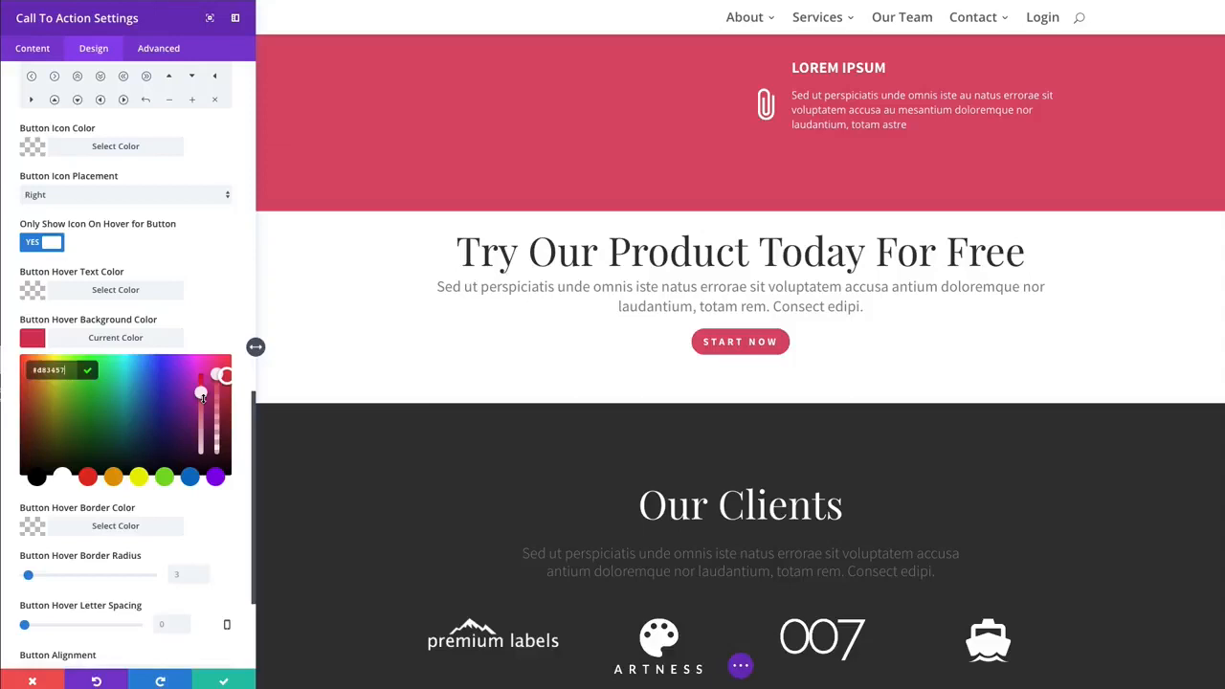
{"action": "left_click_drag", "start_coordinate": [203, 398], "coordinate": [203, 396]}
{"action": "left_click", "coordinate": [176, 341]}
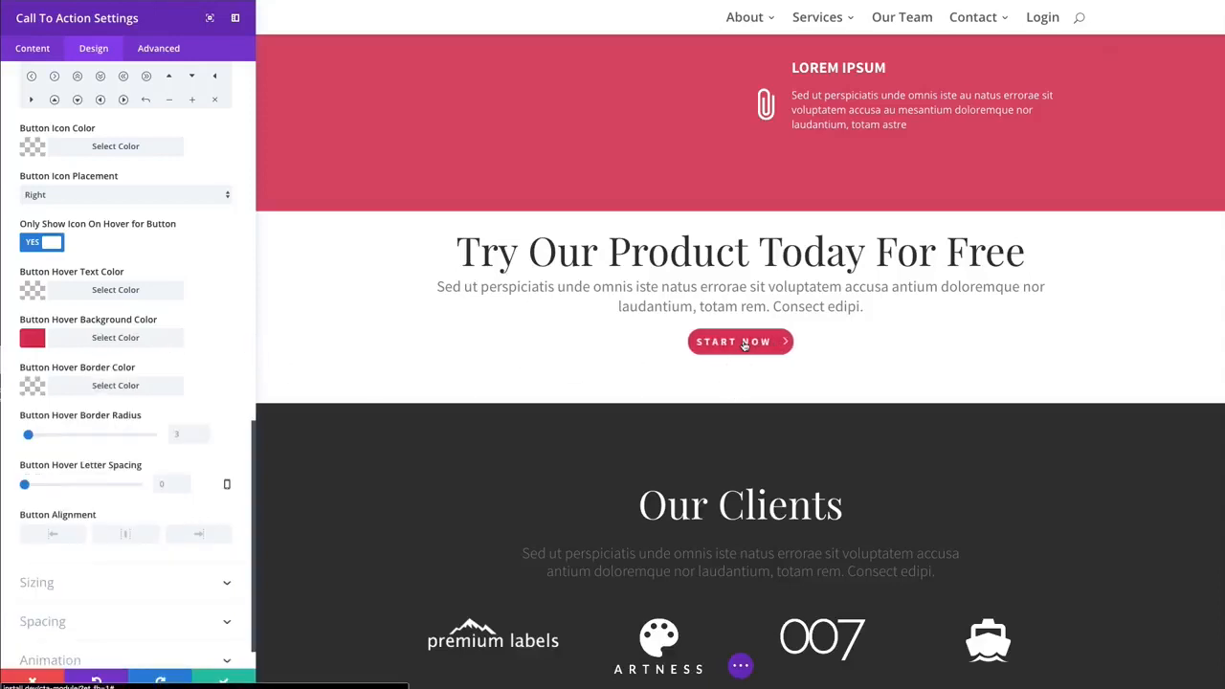
{"action": "left_click", "coordinate": [80, 344]}
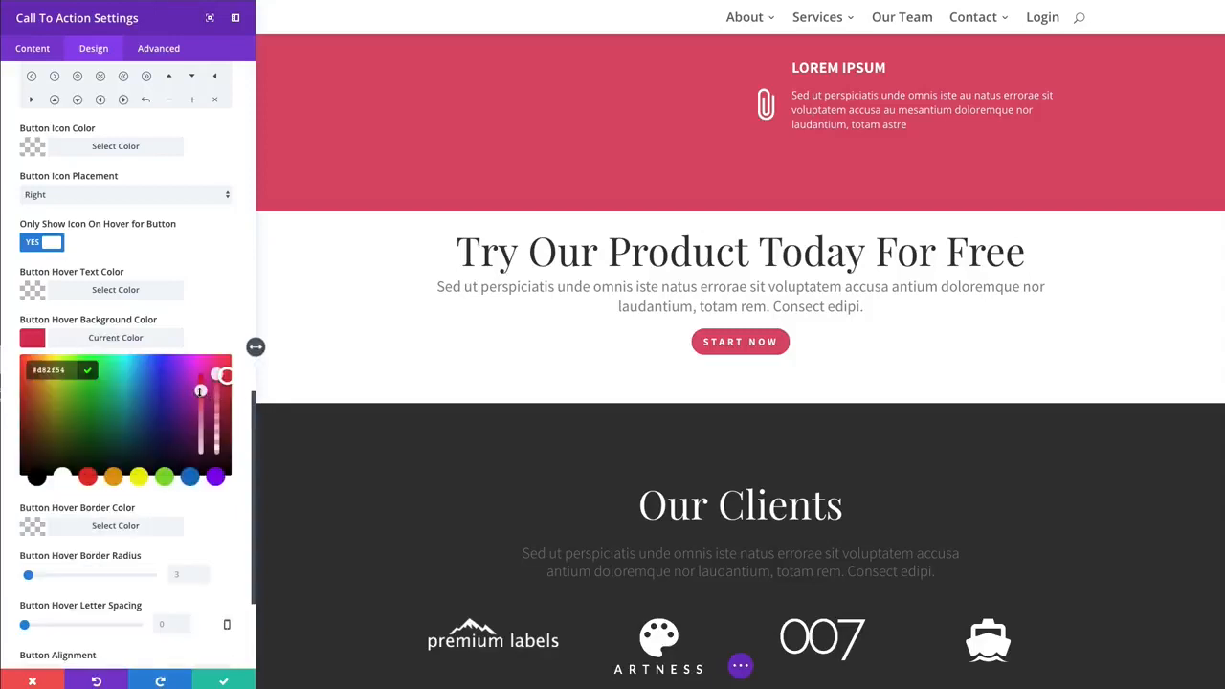
{"action": "left_click_drag", "start_coordinate": [200, 390], "coordinate": [203, 421]}
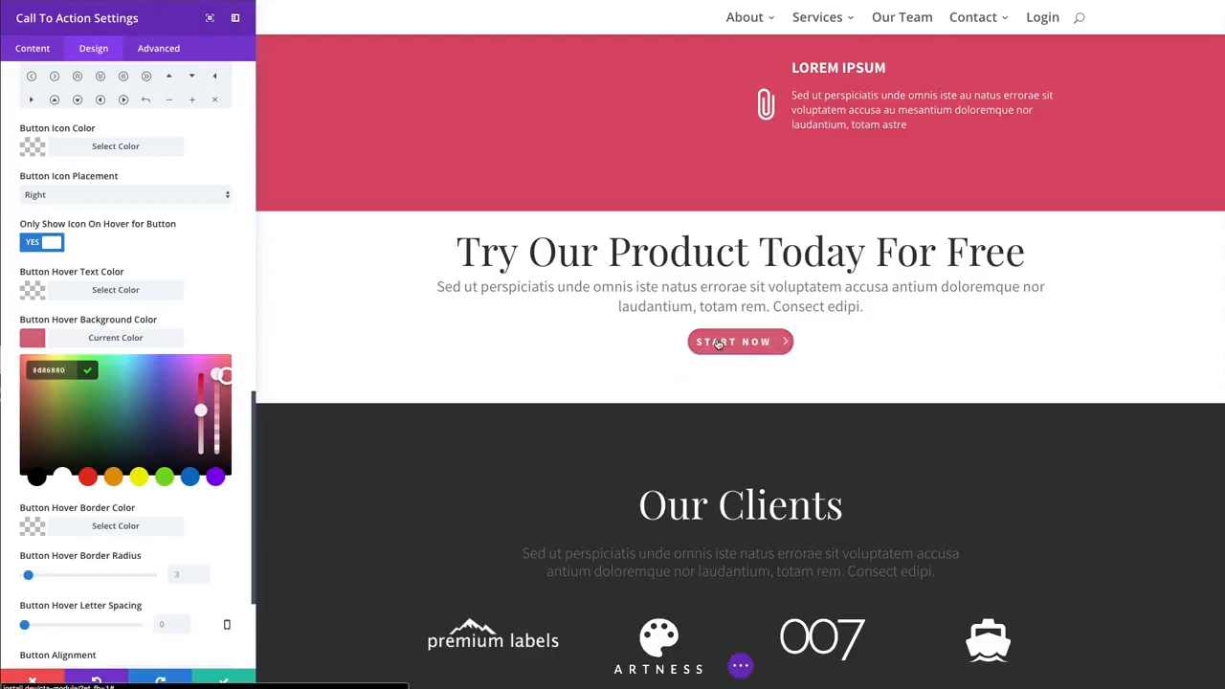
{"action": "left_click_drag", "start_coordinate": [201, 417], "coordinate": [204, 397]}
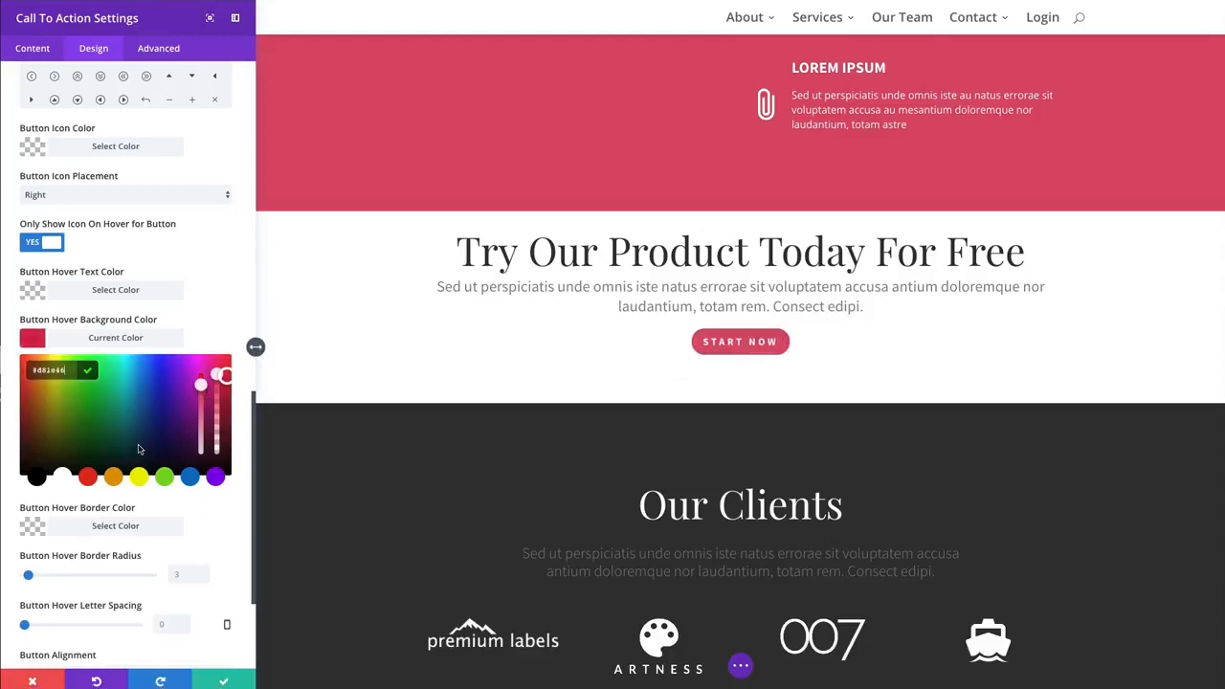
{"action": "left_click", "coordinate": [168, 351]}
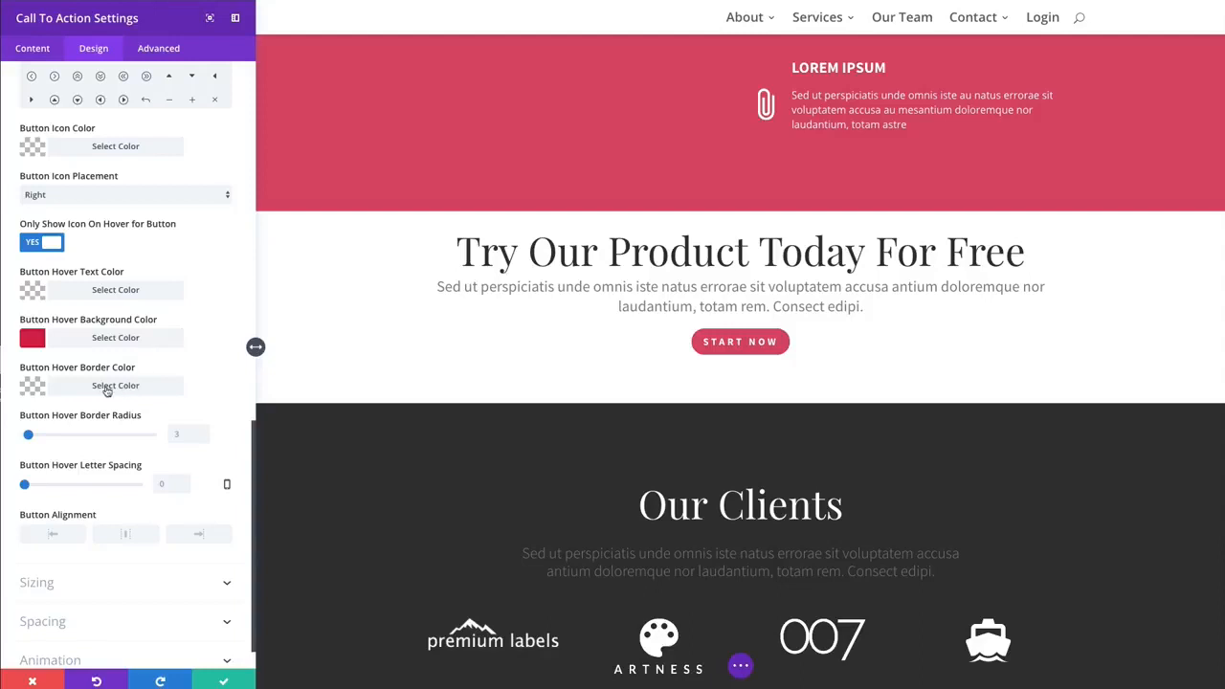
- Copy the hover background color #d81e46 to the button's hover border color
{"action": "left_click", "coordinate": [116, 341]}
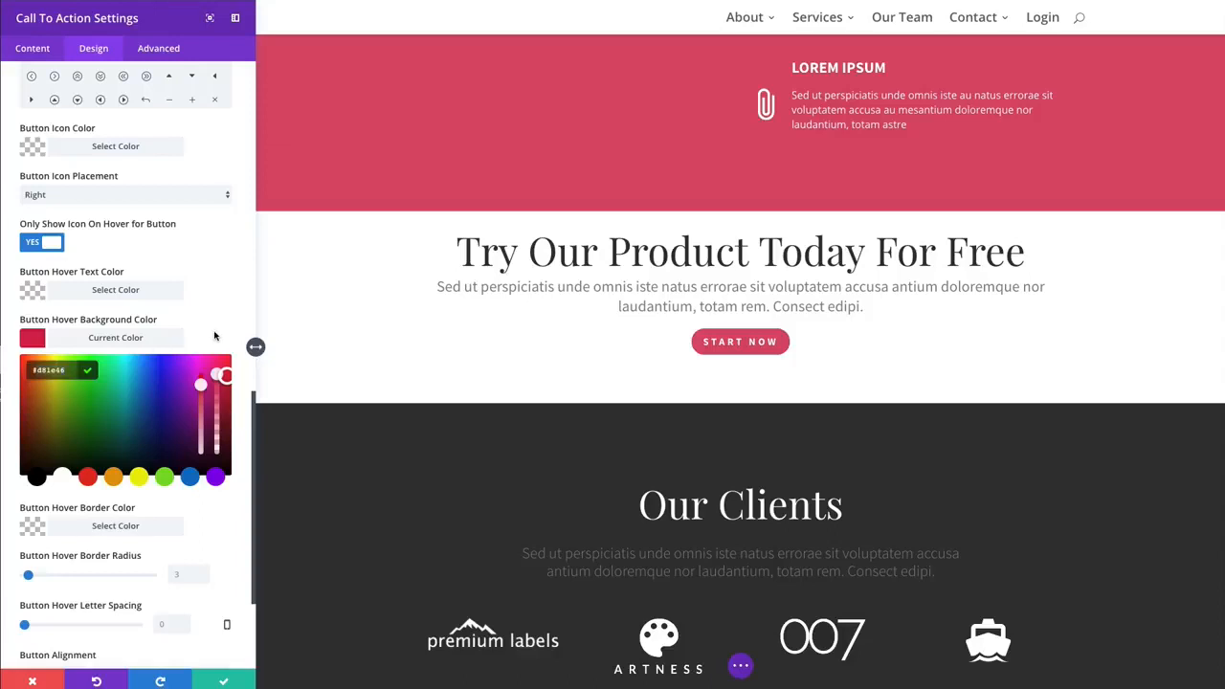
{"action": "left_click", "coordinate": [157, 341]}
{"action": "left_click", "coordinate": [108, 388]}
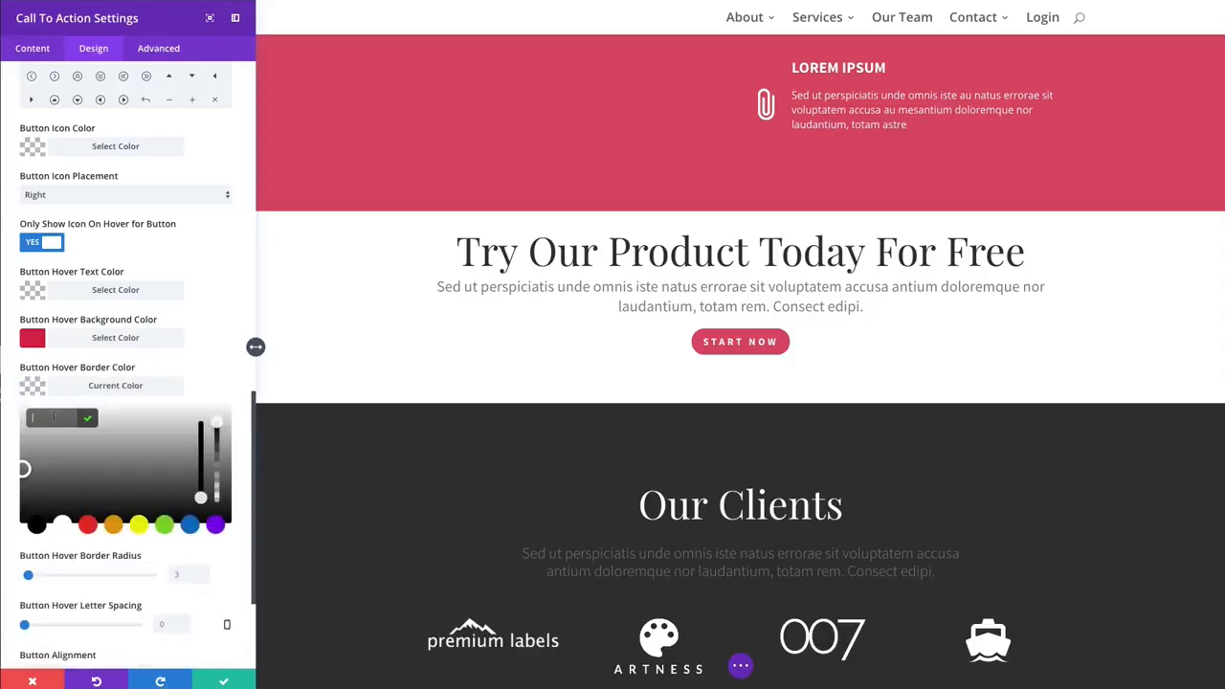
{"action": "type", "text": "#d81e4e"}
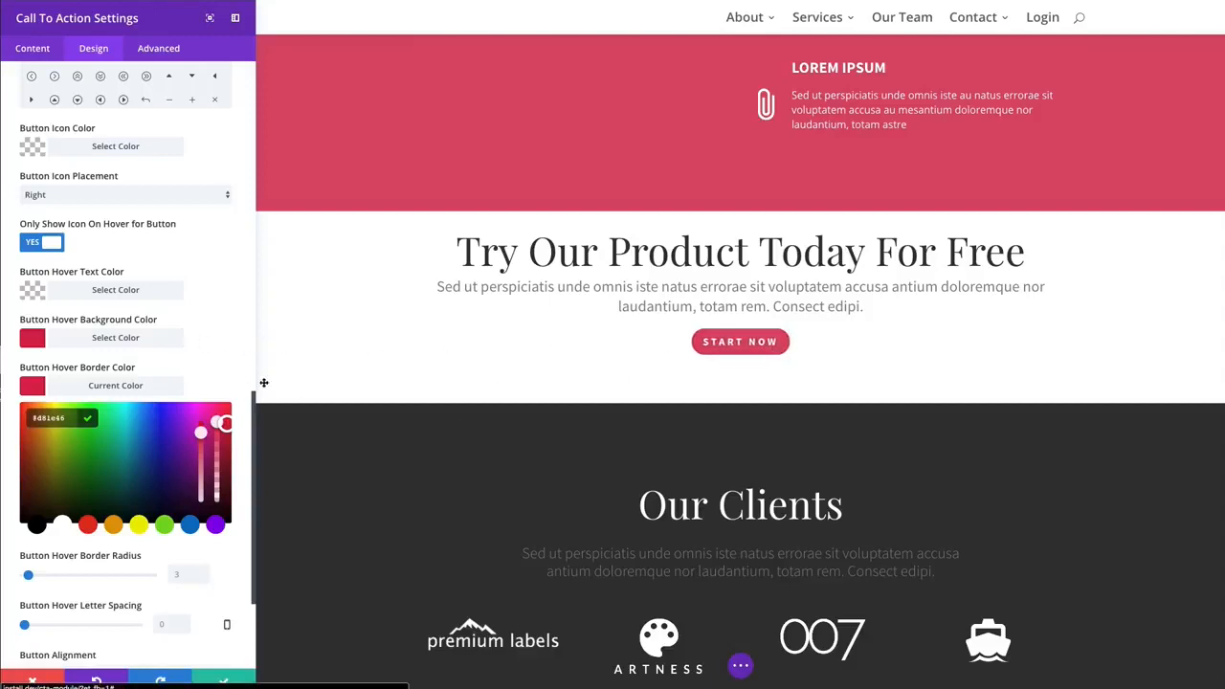
- Set the button's hover letter spacing to 3px
{"action": "scroll", "coordinate": [220, 329], "scroll_direction": "down", "scroll_amount": 2}
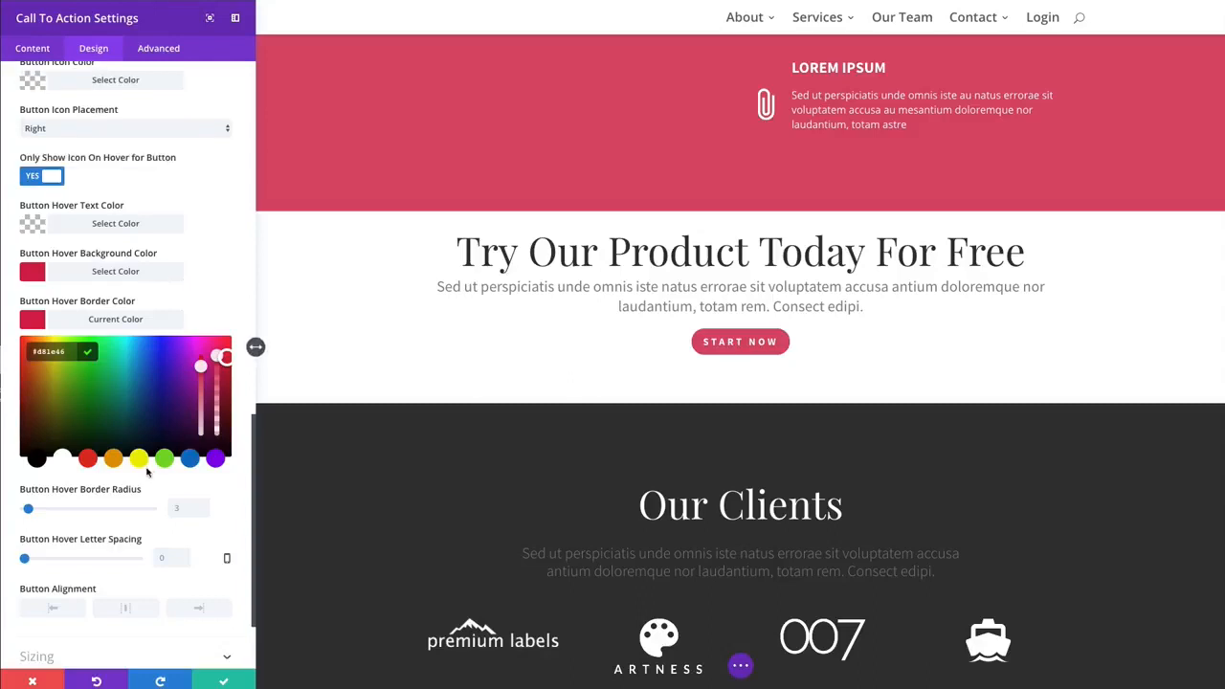
{"action": "scroll", "coordinate": [144, 469], "scroll_direction": "down", "scroll_amount": 2}
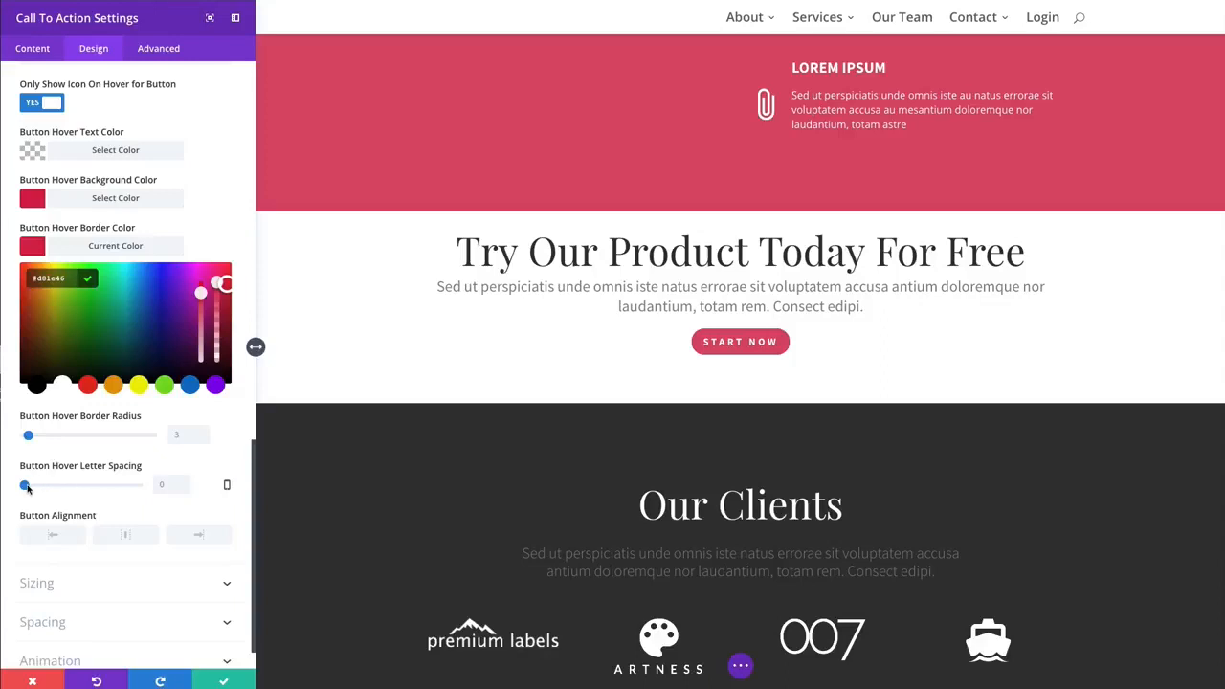
{"action": "left_click_drag", "start_coordinate": [26, 486], "coordinate": [27, 486]}
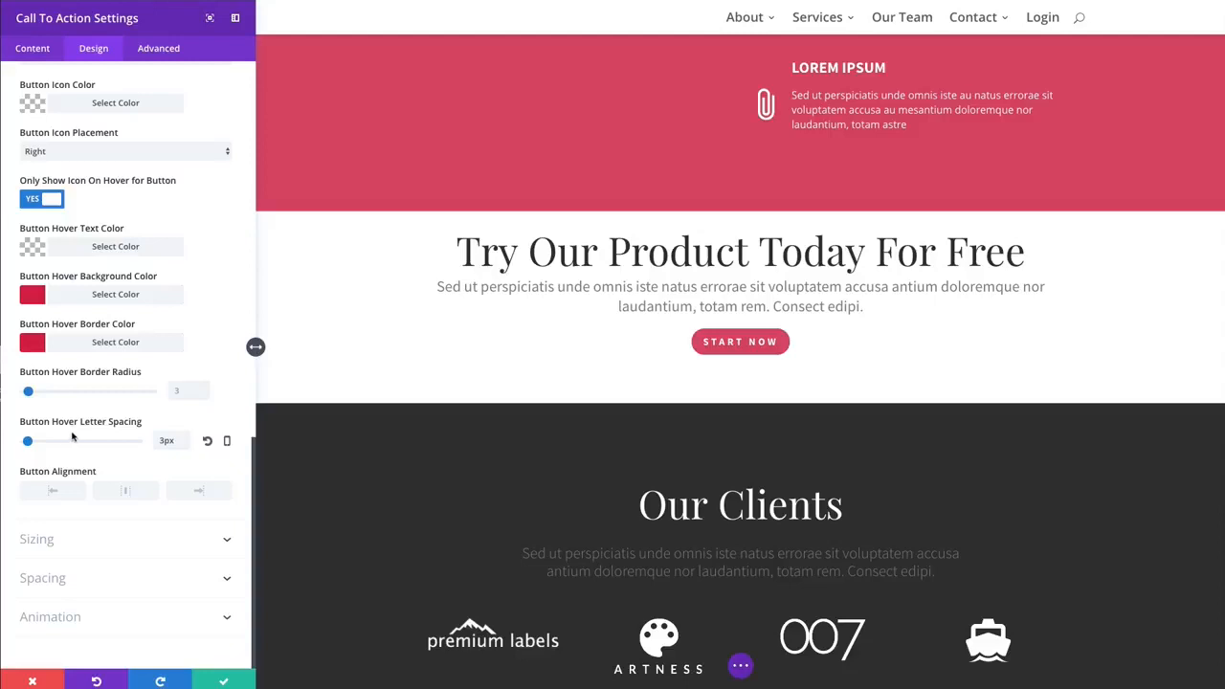
{"action": "scroll", "coordinate": [77, 437], "scroll_direction": "up", "scroll_amount": 1}
{"action": "scroll", "coordinate": [77, 436], "scroll_direction": "down", "scroll_amount": 1}
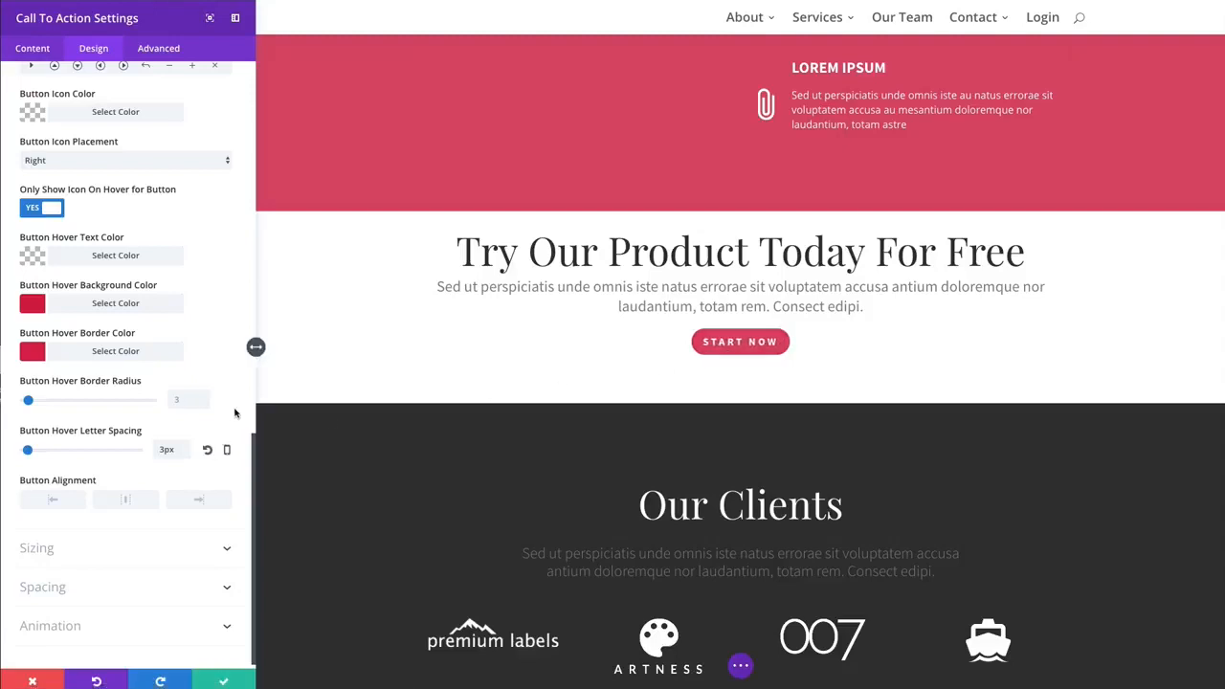
- Try adjusting the call to action's width in its sizing options
{"action": "left_click", "coordinate": [118, 550]}
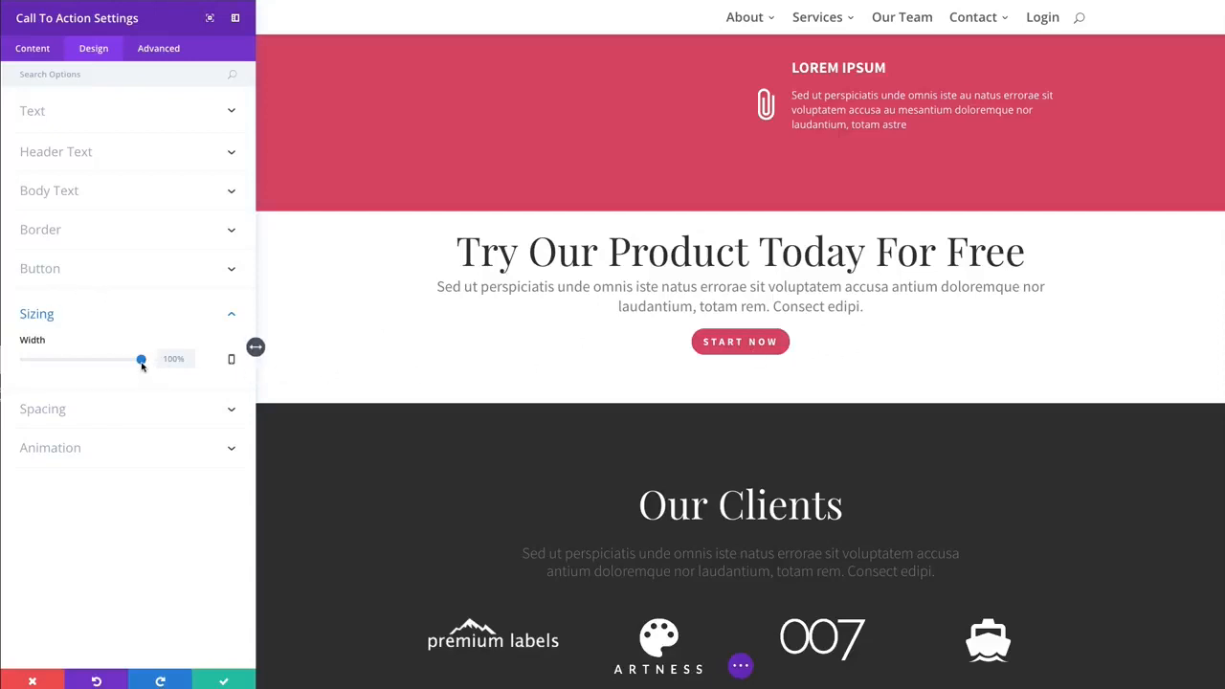
{"action": "mouse_move", "coordinate": [142, 363]}
{"action": "left_mouse_down"}
{"action": "mouse_move", "coordinate": [90, 359]}
{"action": "mouse_move", "coordinate": [153, 365]}
{"action": "left_mouse_up"}
- Add custom padding of 50px above and 50px below the call to action's content
{"action": "left_click", "coordinate": [134, 404]}
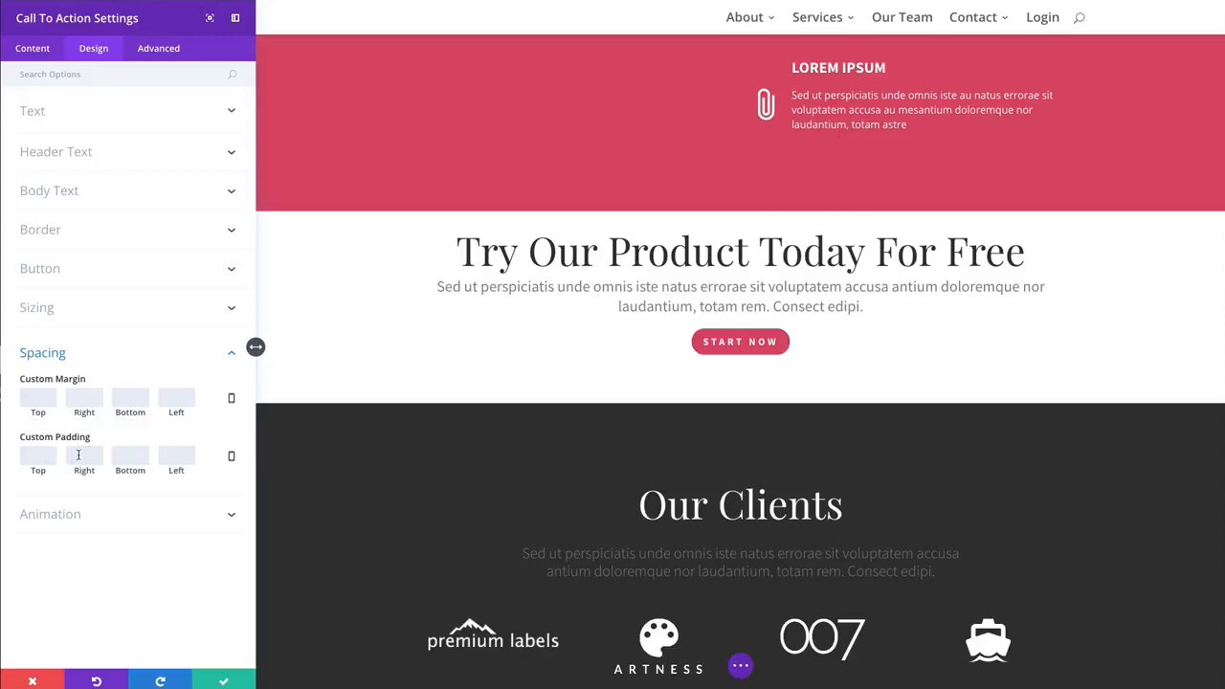
{"action": "left_click", "coordinate": [38, 456]}
{"action": "type", "text": "50px"}
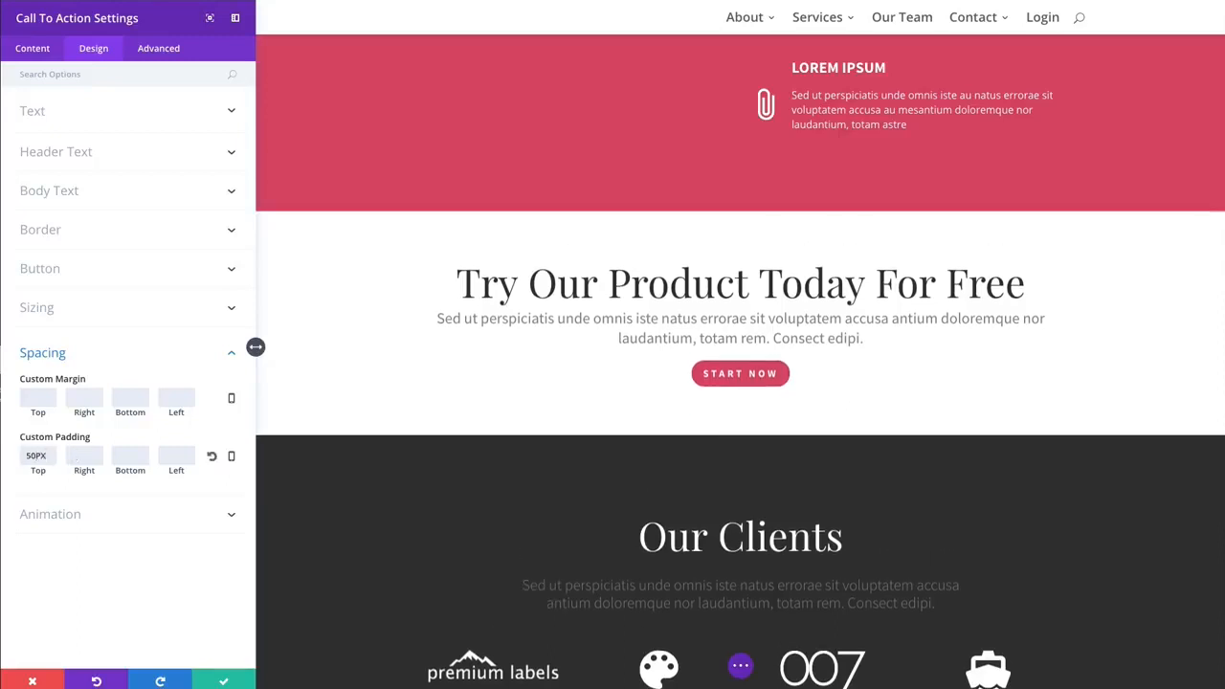
{"action": "type", "text": "50PX"}
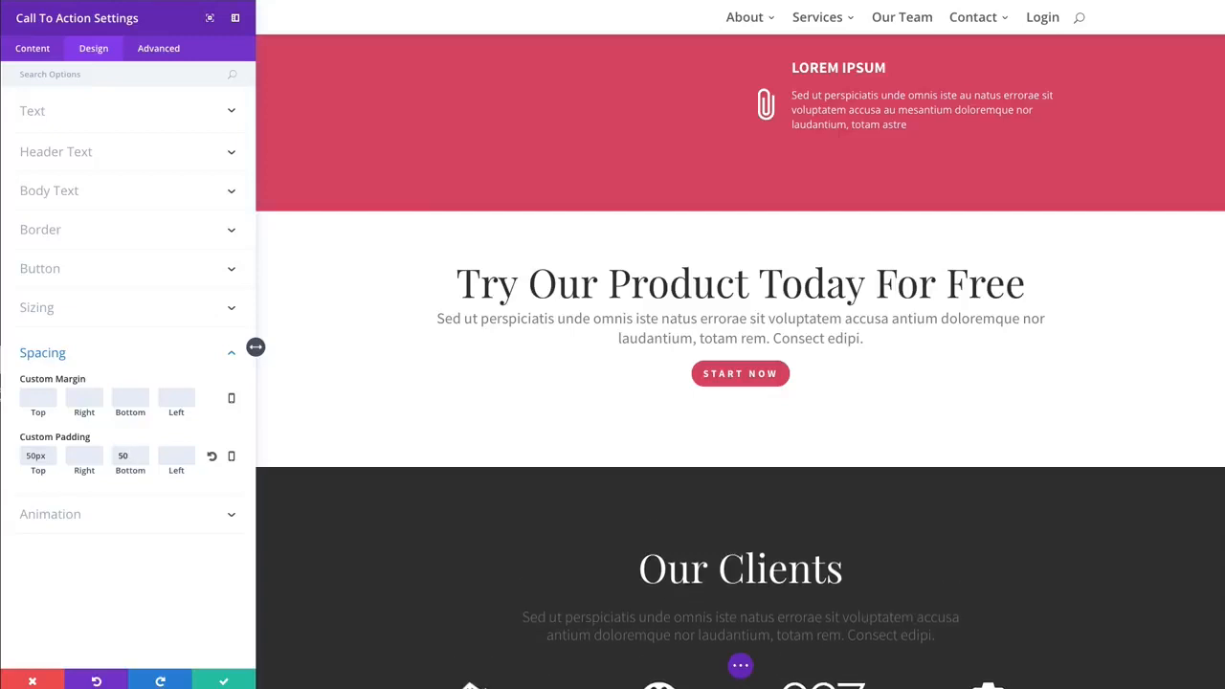
- Set the call to action's custom bottom padding to 30px
{"action": "key", "text": "BackSpace"}
{"action": "type", "text": "30"}
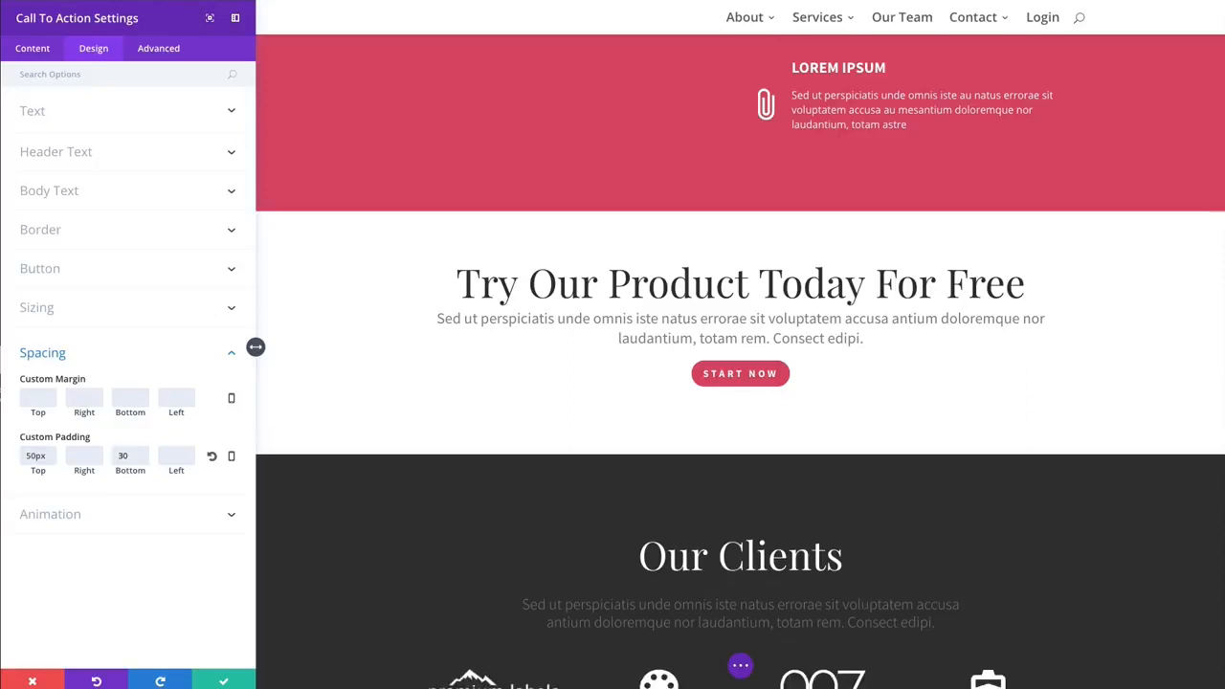
- Preview the Fade, Bounce, Fold and Flip animation styles on the call to action and apply the Zoom style
{"action": "left_click", "coordinate": [157, 513]}
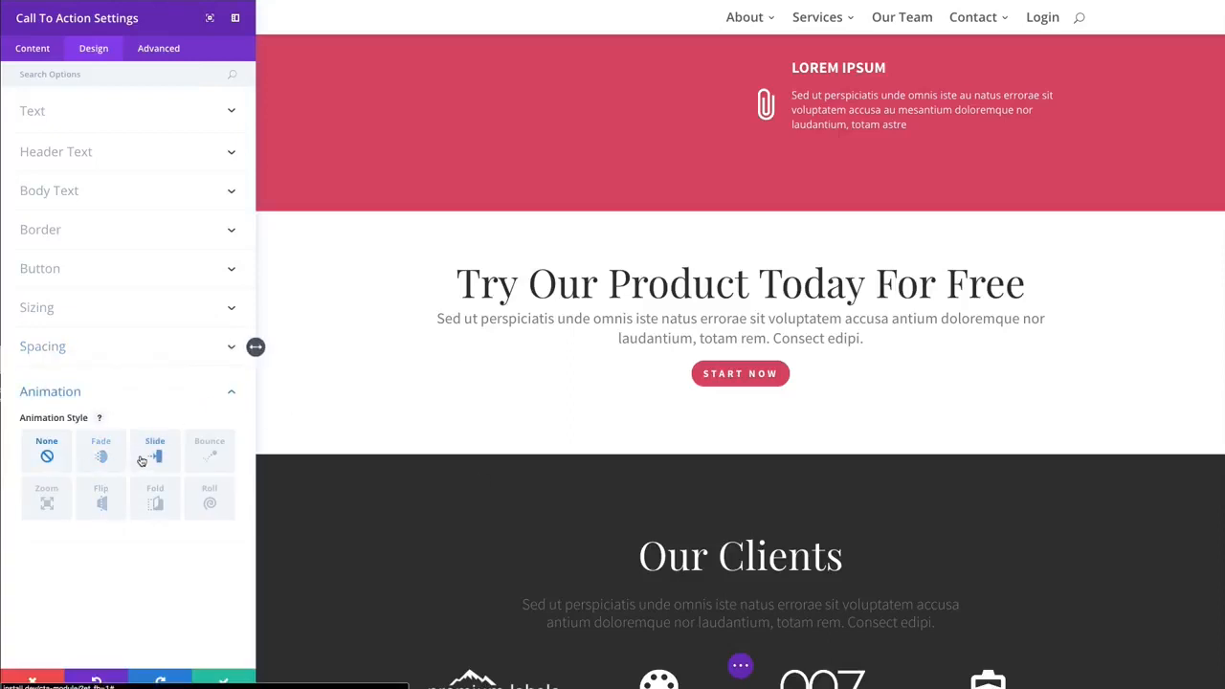
{"action": "left_click", "coordinate": [100, 459]}
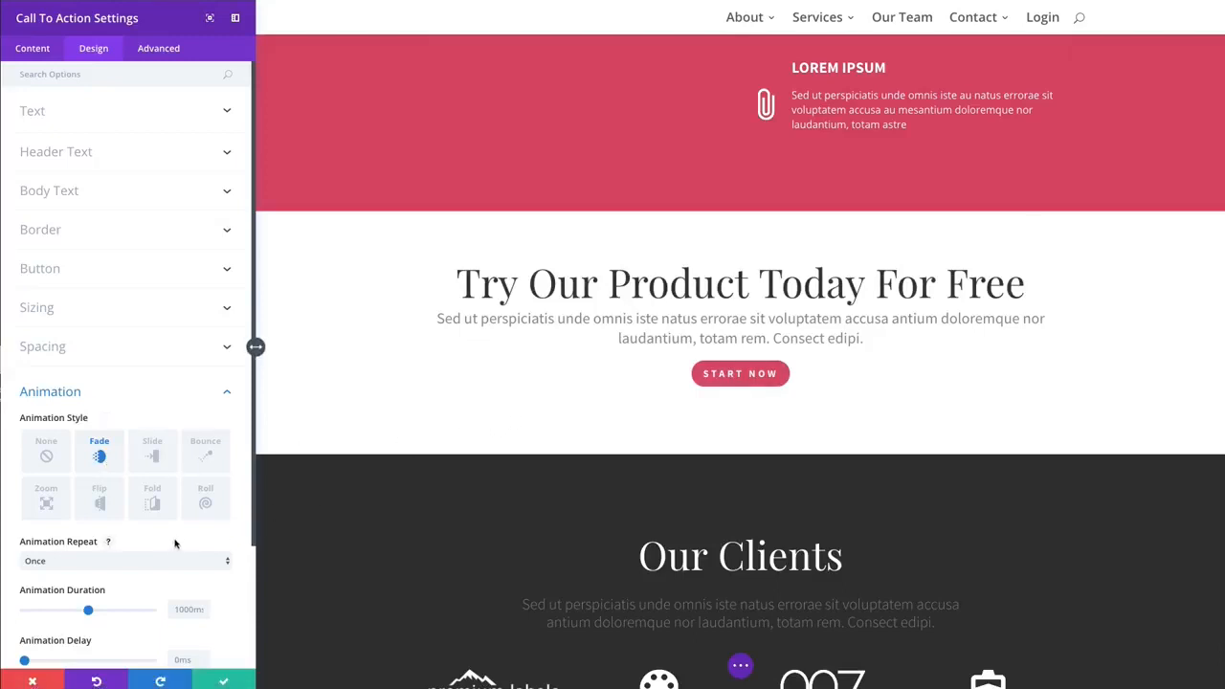
{"action": "left_click", "coordinate": [206, 459]}
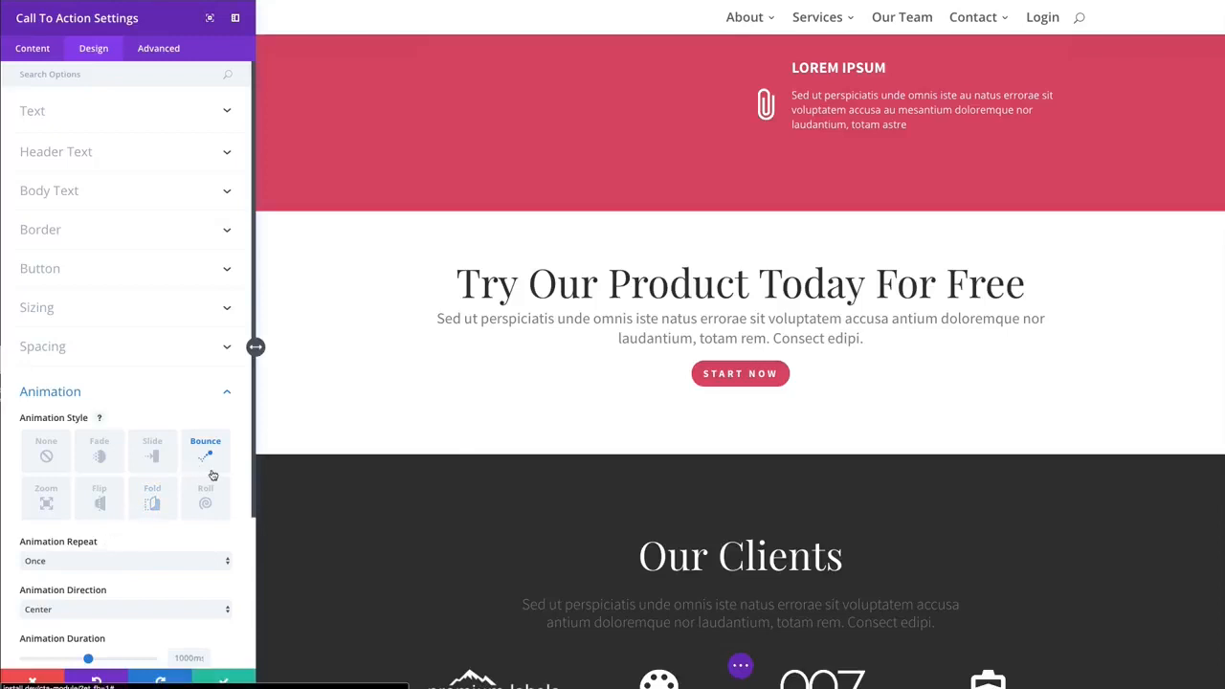
{"action": "left_click", "coordinate": [155, 506]}
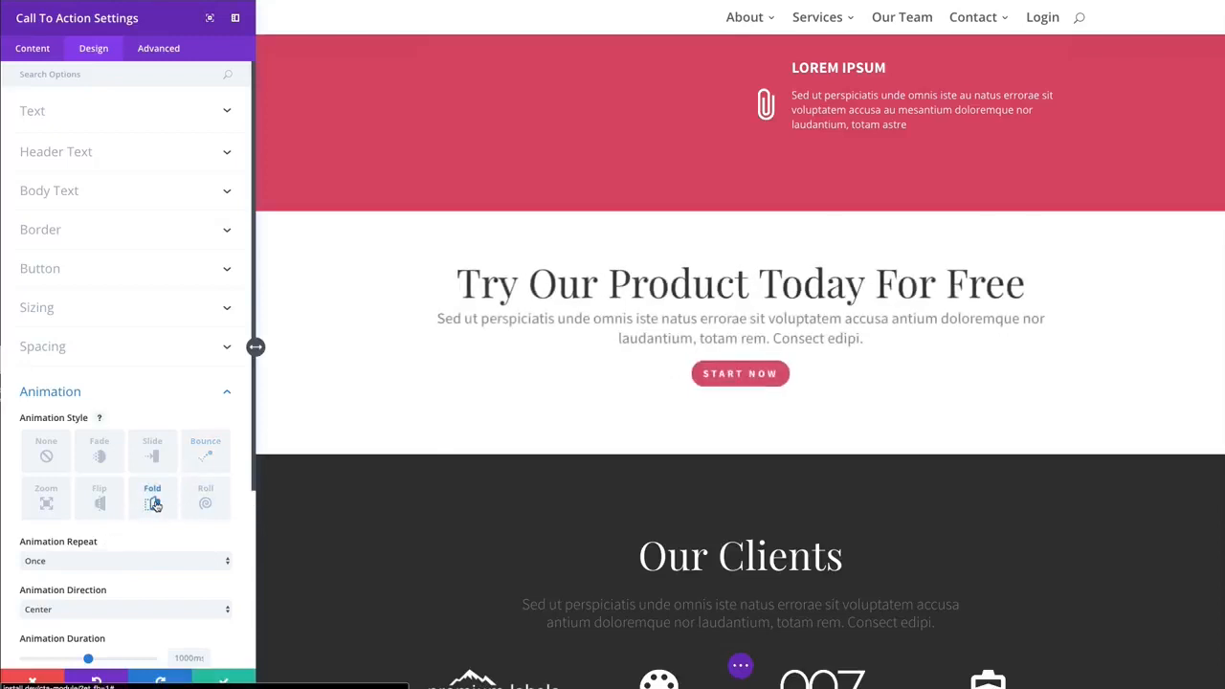
{"action": "left_click", "coordinate": [108, 510]}
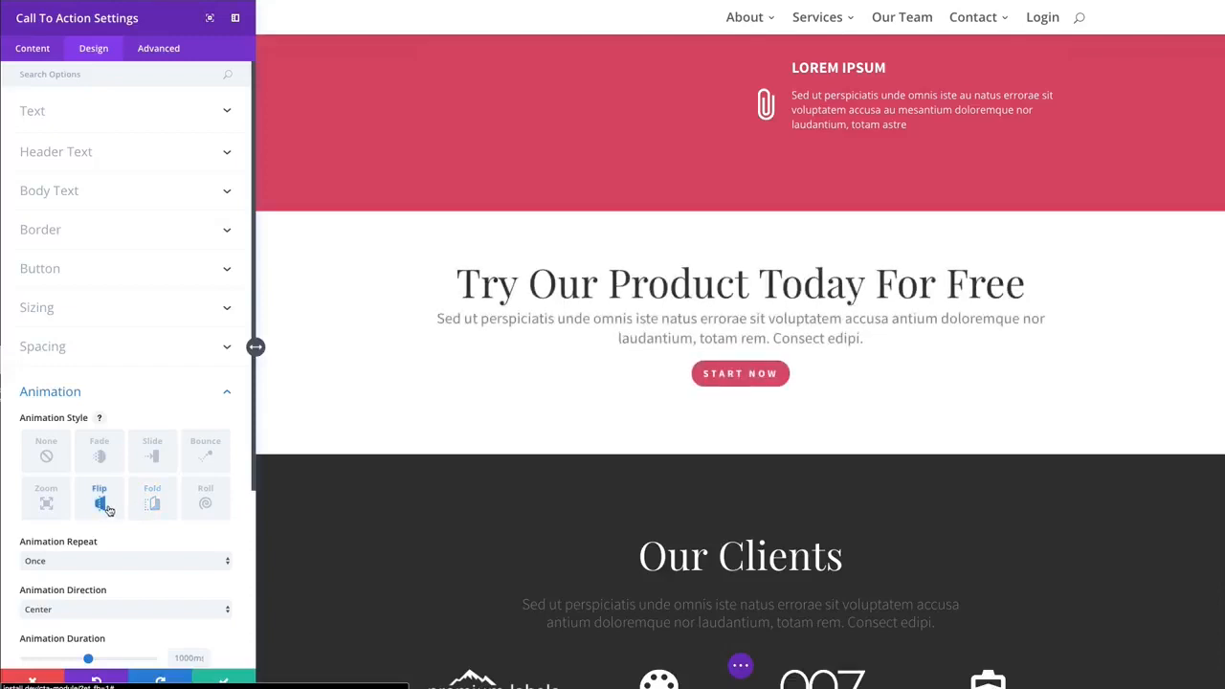
{"action": "left_click", "coordinate": [47, 504]}
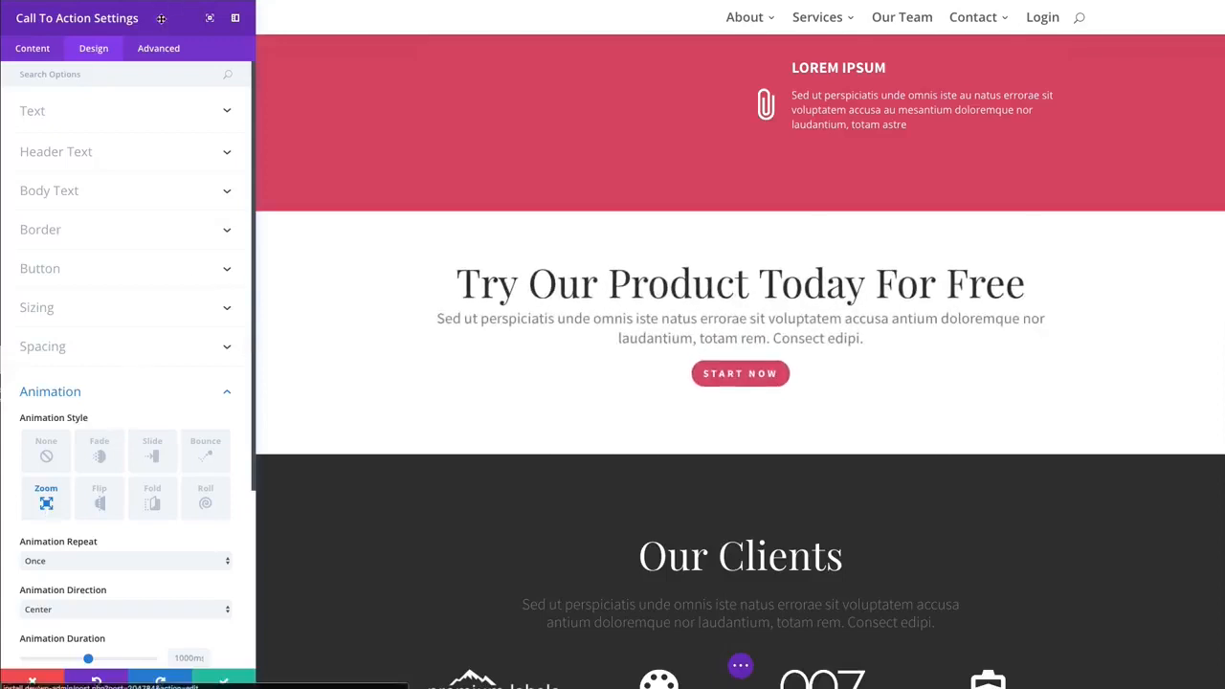
- Examine the call to action's CSS ID and class fields and its custom CSS fields for the promo title, button and description
{"action": "left_click", "coordinate": [165, 60]}
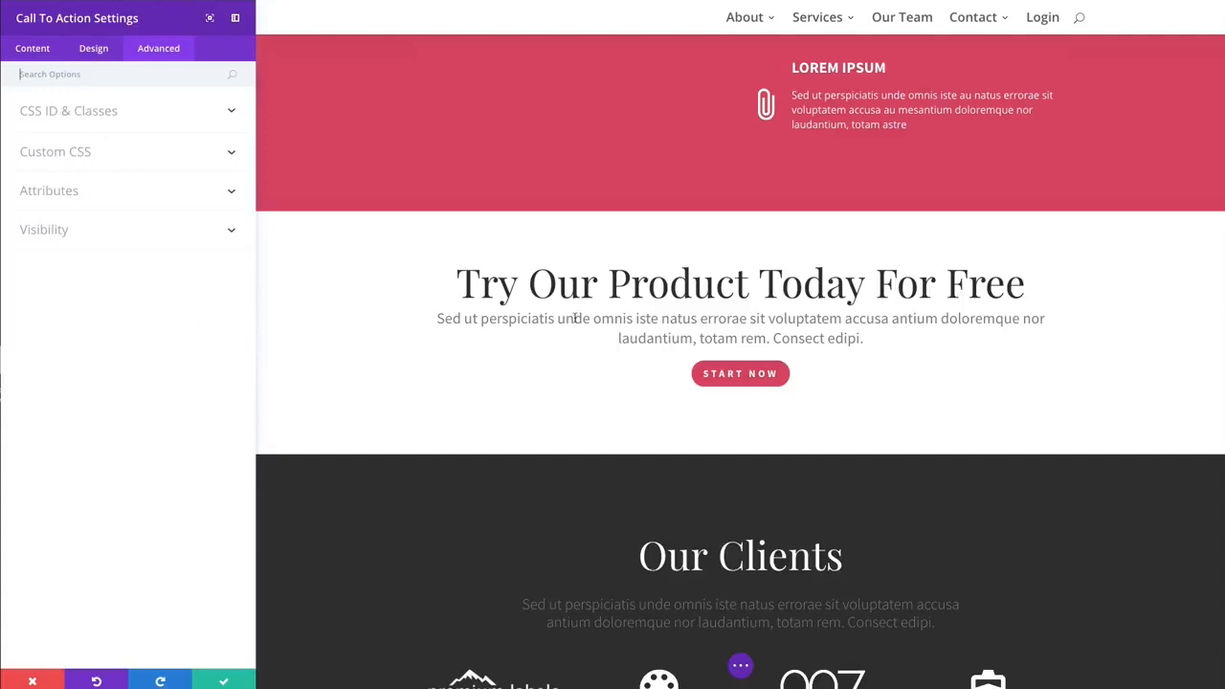
{"action": "left_click", "coordinate": [86, 122]}
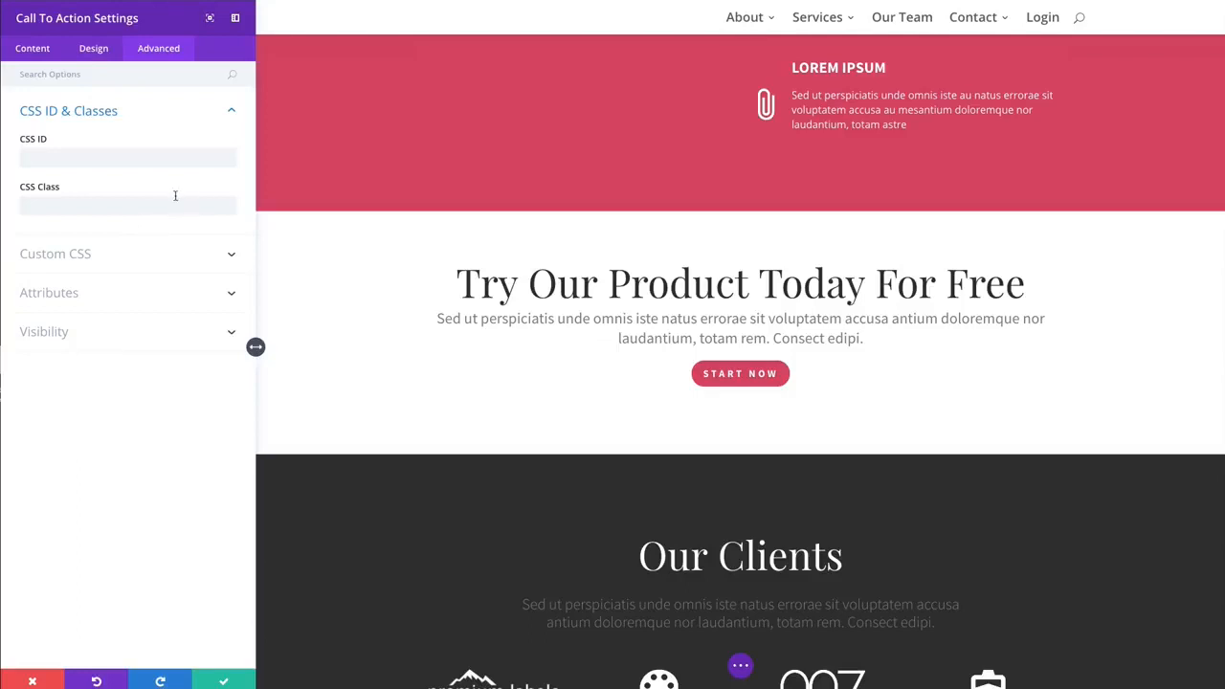
{"action": "left_click", "coordinate": [131, 257]}
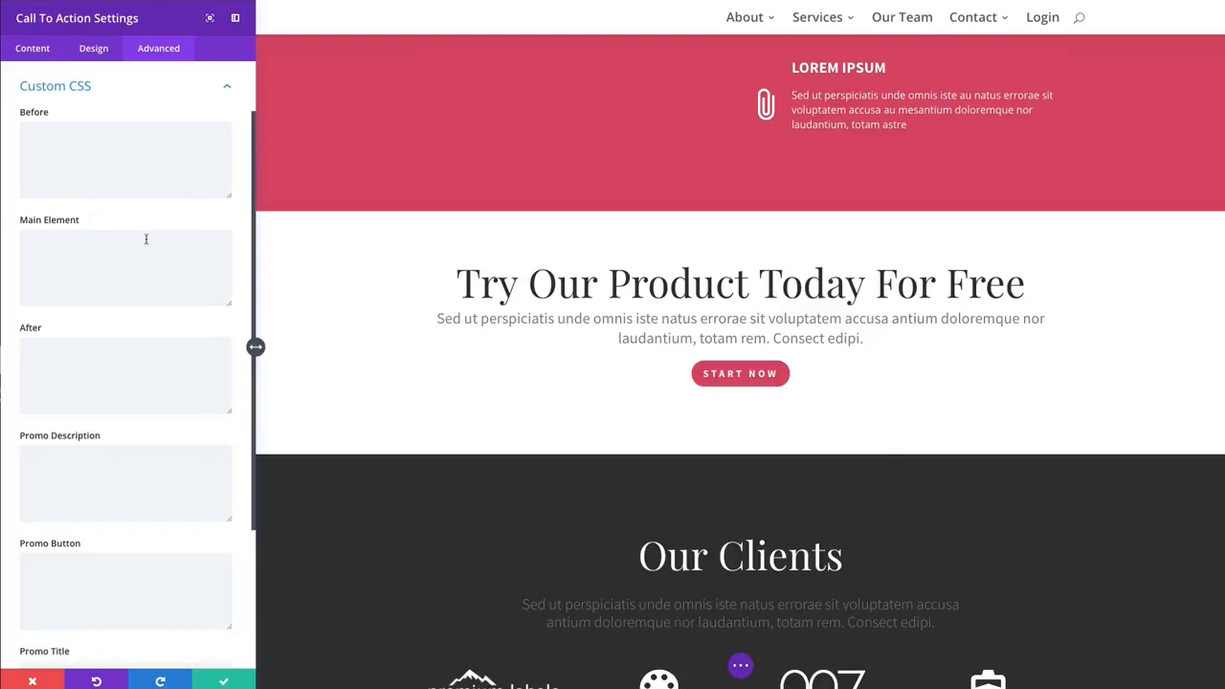
{"action": "scroll", "coordinate": [144, 239], "scroll_direction": "down", "scroll_amount": 2}
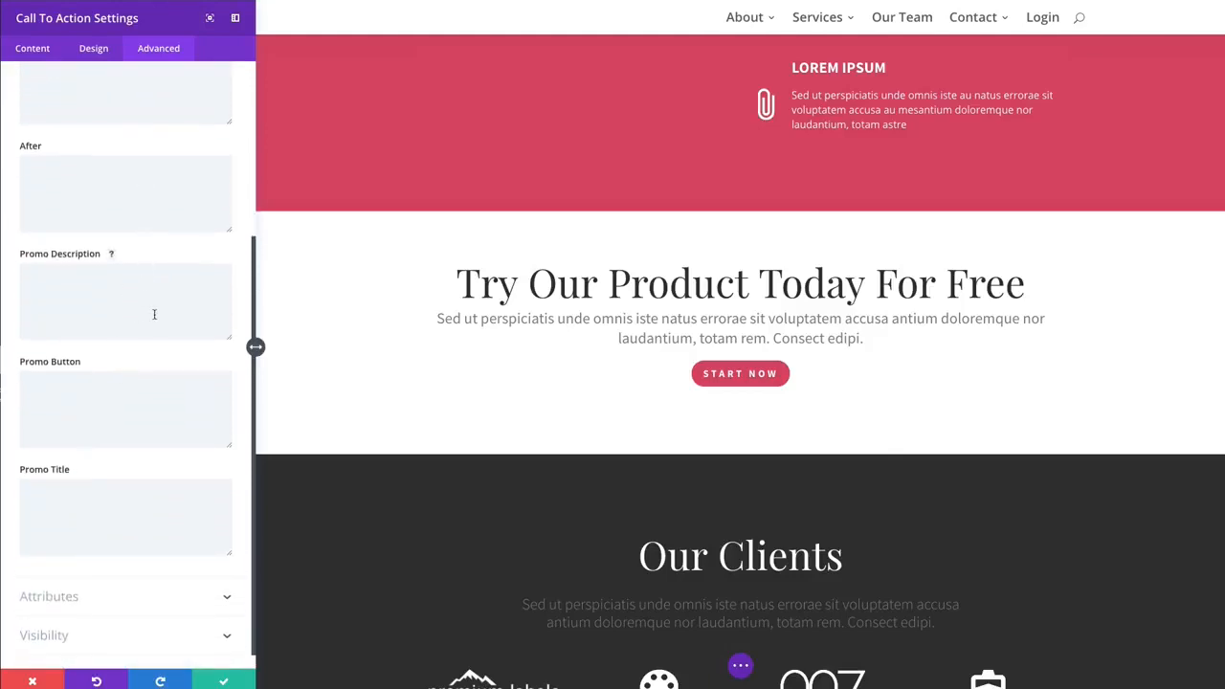
{"action": "scroll", "coordinate": [153, 315], "scroll_direction": "up", "scroll_amount": 2}
{"action": "scroll", "coordinate": [153, 315], "scroll_direction": "down", "scroll_amount": 2}
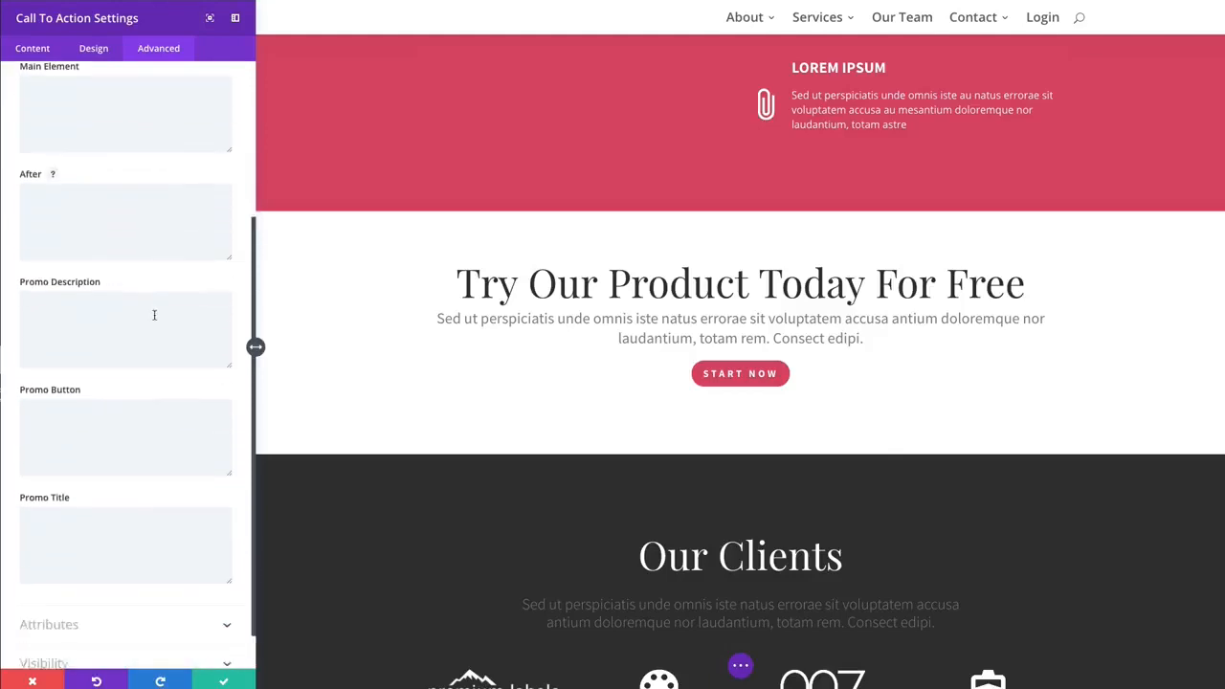
{"action": "left_click", "coordinate": [113, 502]}
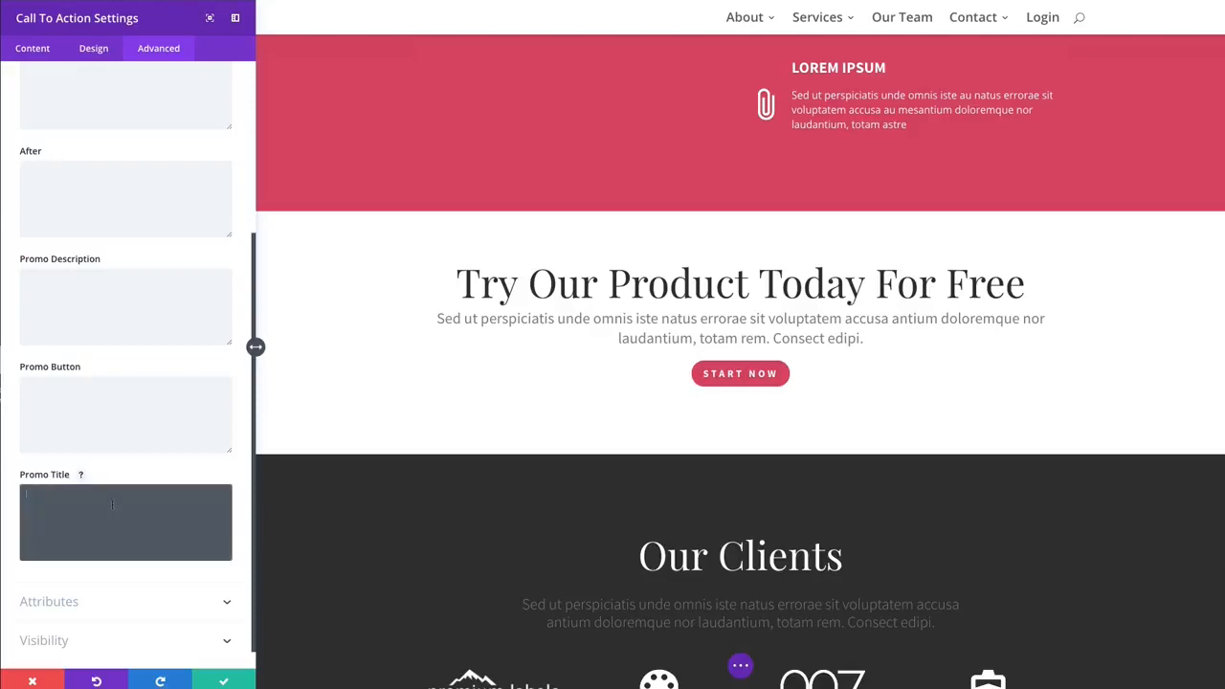
{"action": "left_click", "coordinate": [137, 434]}
{"action": "left_click", "coordinate": [159, 323]}
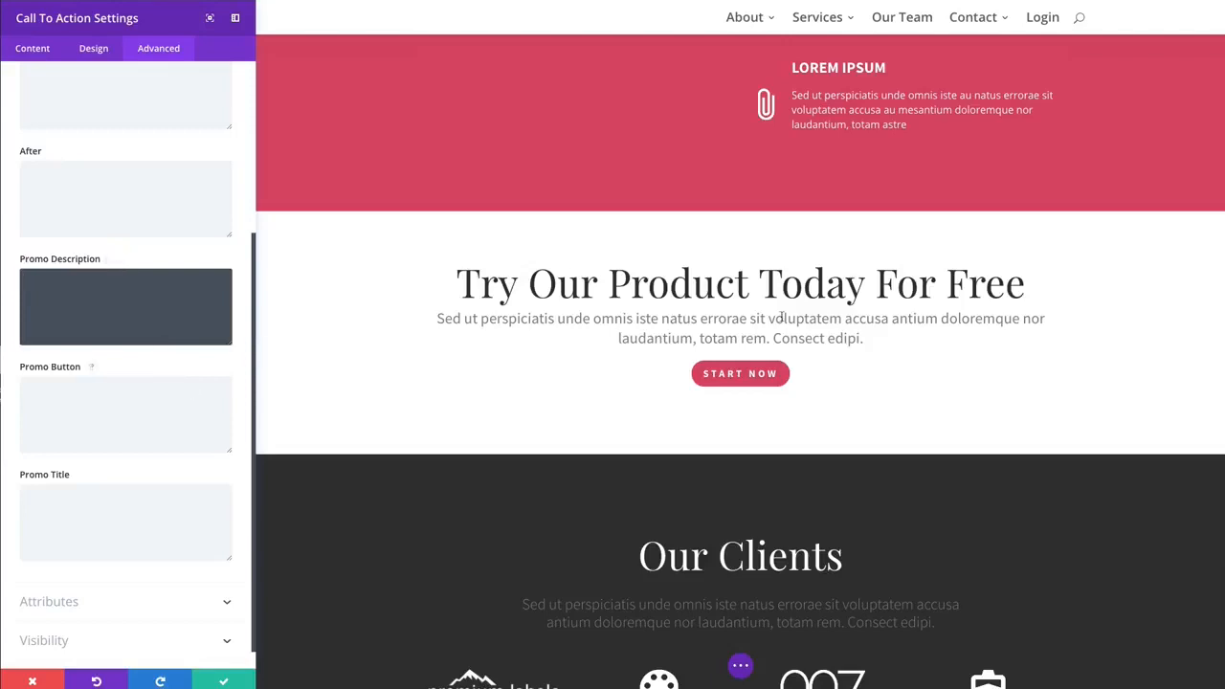
{"action": "scroll", "coordinate": [128, 259], "scroll_direction": "up", "scroll_amount": 2}
{"action": "scroll", "coordinate": [128, 257], "scroll_direction": "up", "scroll_amount": 3}
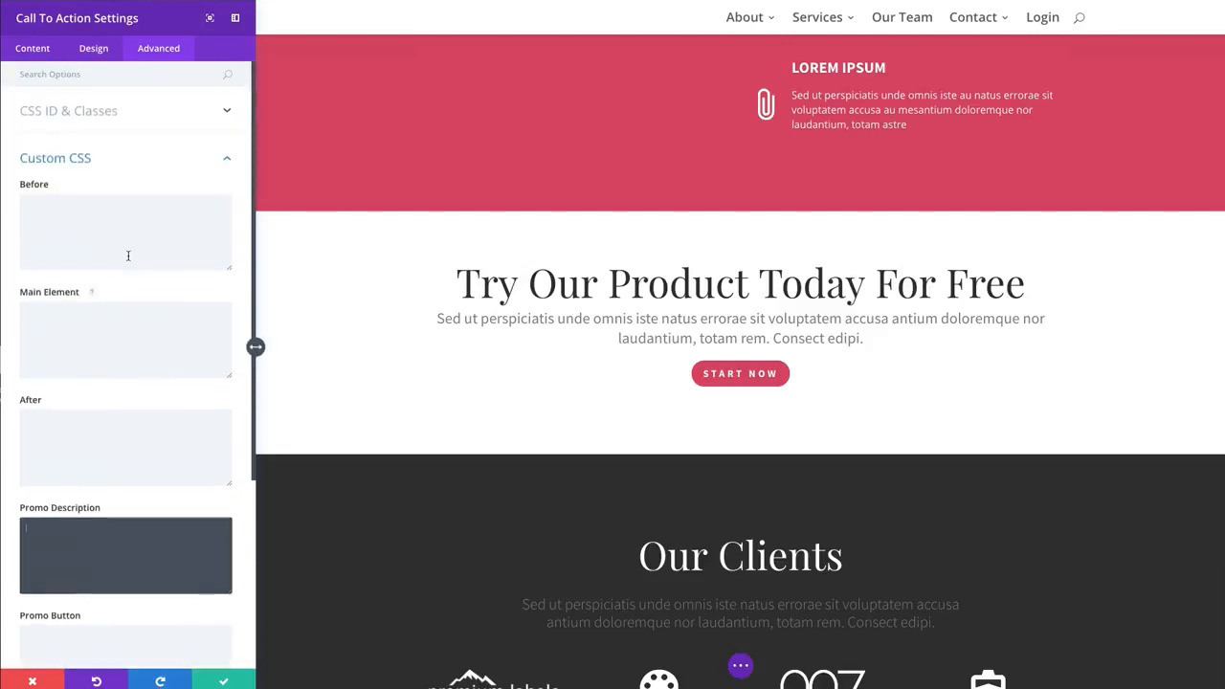
- Review the call to action's button relationship attributes and its options for disabling it per device
{"action": "left_click", "coordinate": [113, 164]}
{"action": "left_click", "coordinate": [103, 193]}
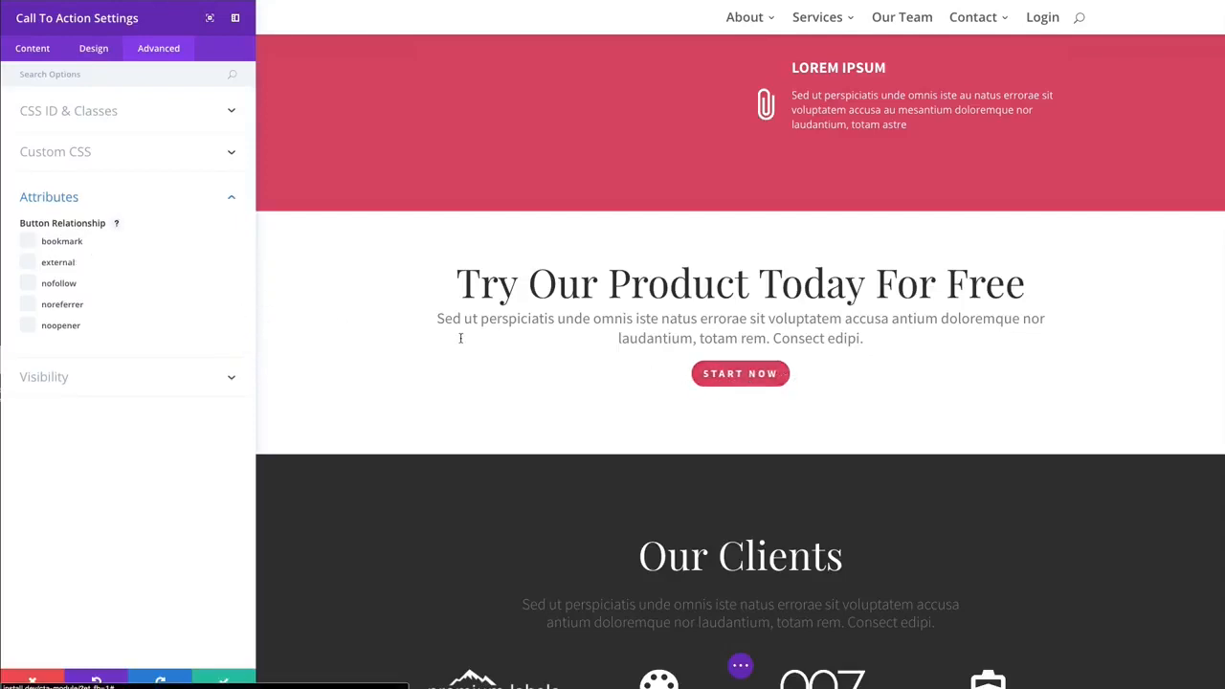
{"action": "left_click", "coordinate": [66, 199]}
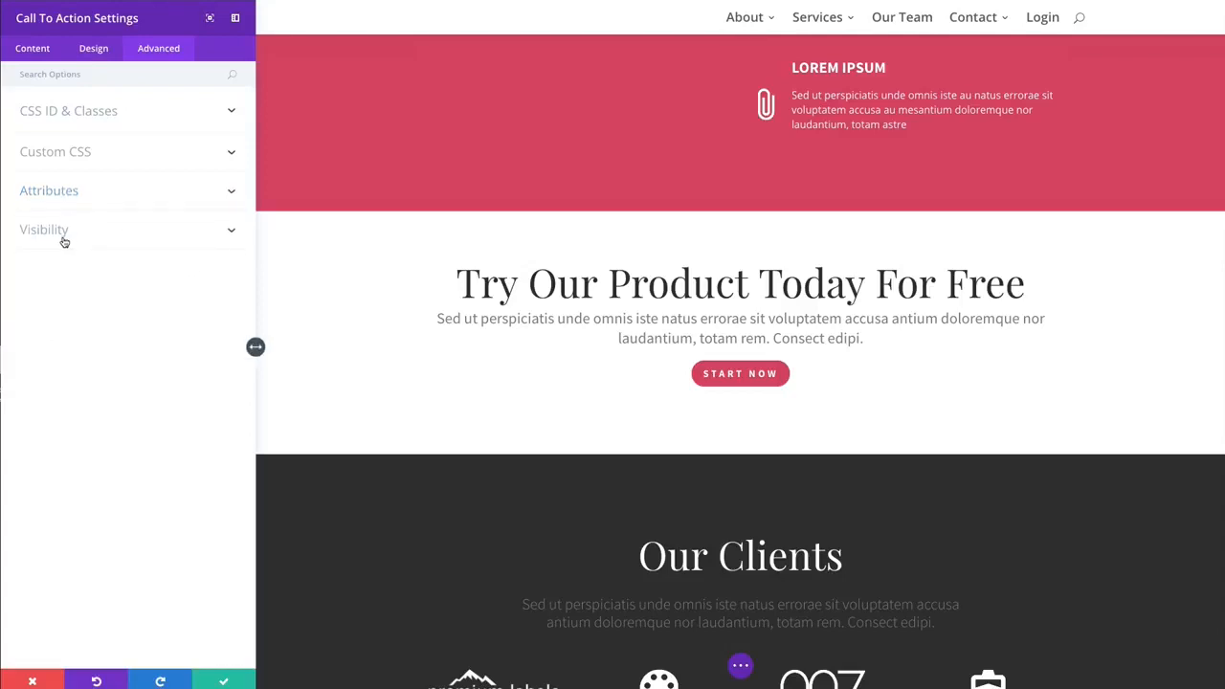
{"action": "left_click", "coordinate": [25, 230]}
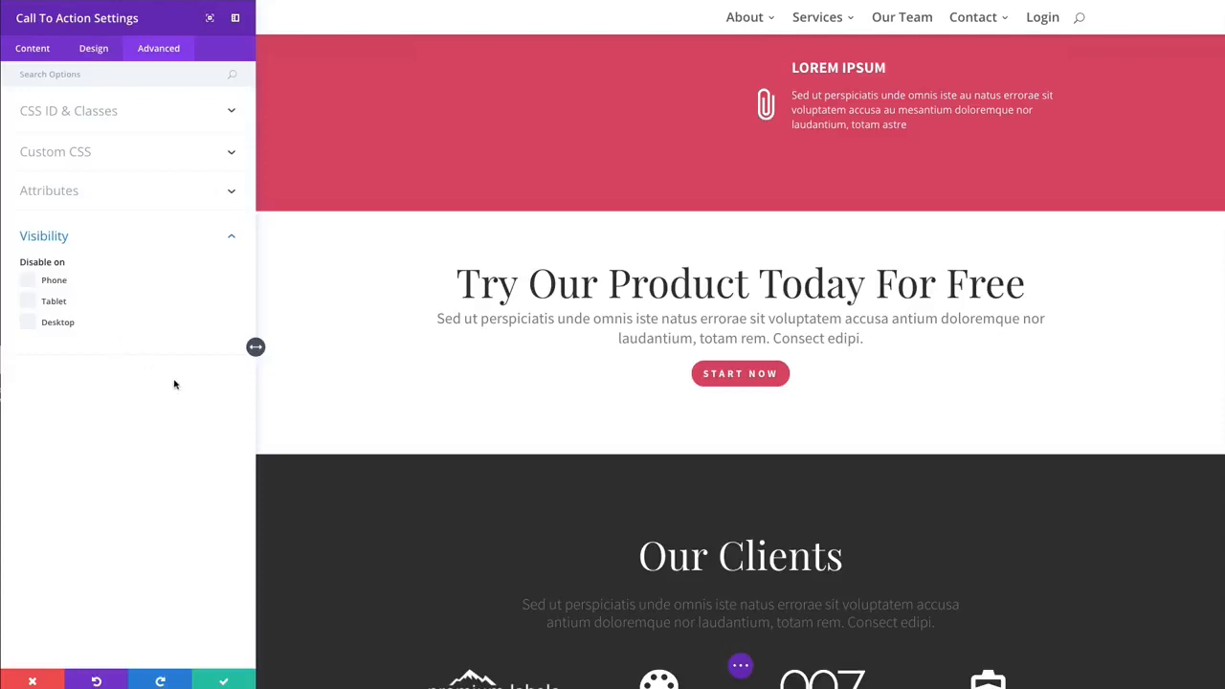
- Save the call to action settings and the page, and check the call to action's animation on the live page
{"action": "left_click", "coordinate": [224, 679]}
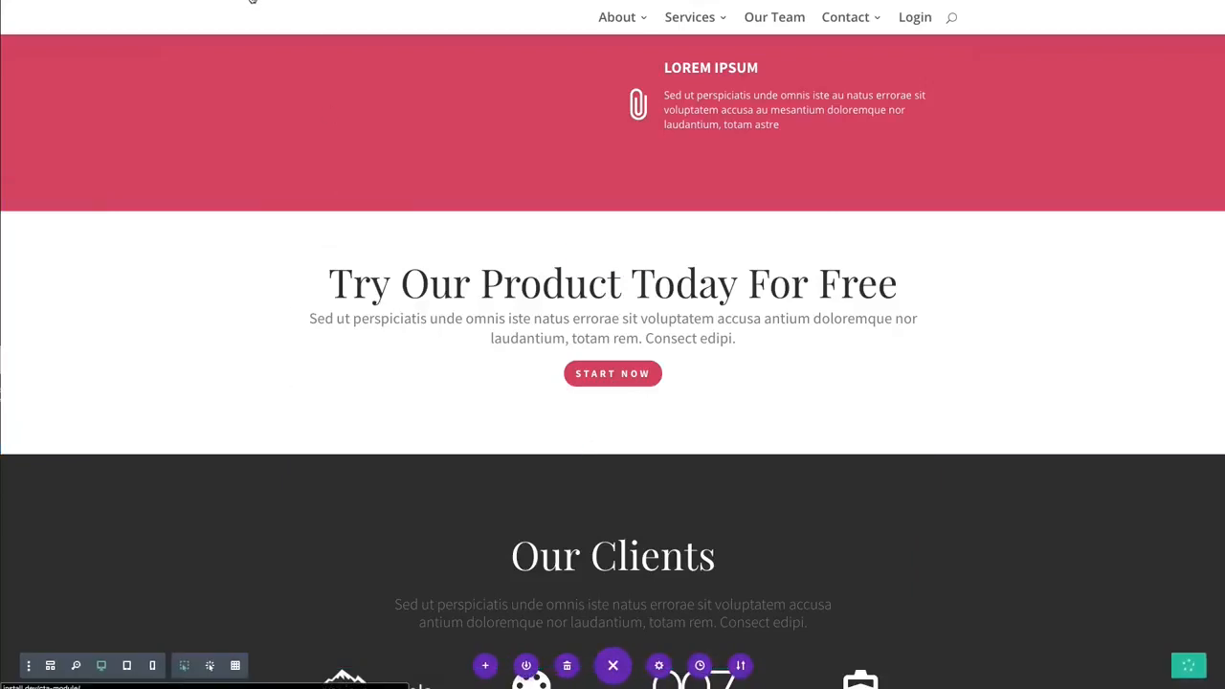
{"action": "right_click", "coordinate": [250, 1]}
{"action": "left_click", "coordinate": [284, 2]}
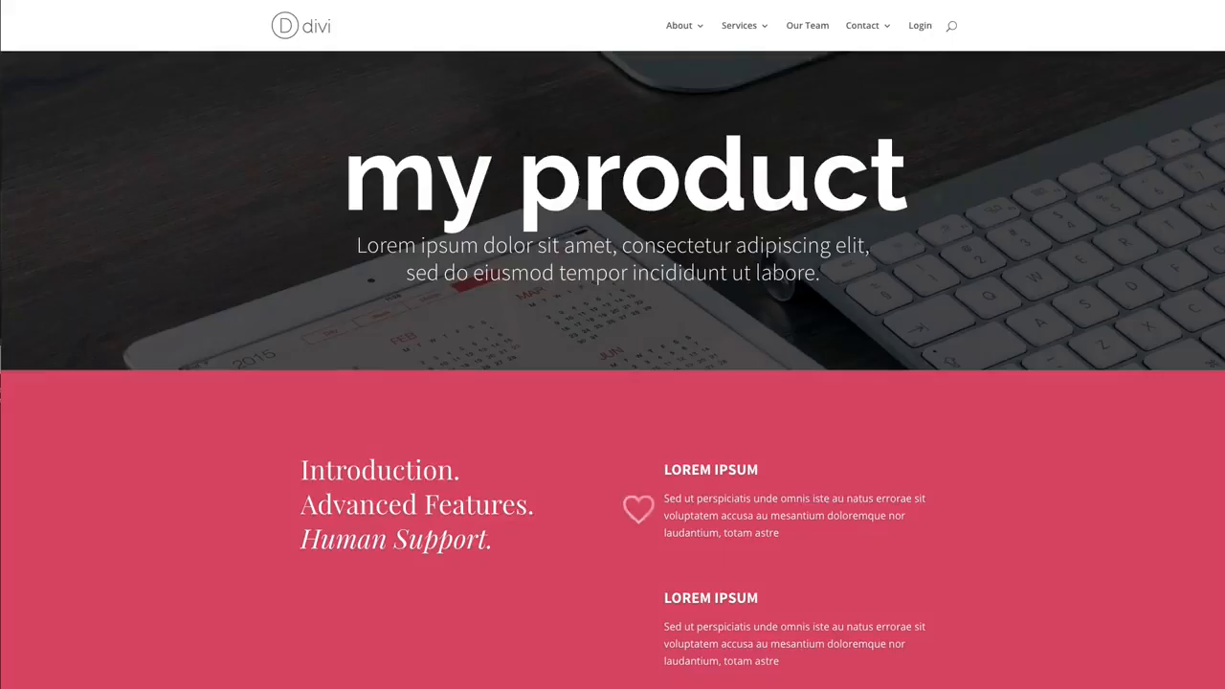
{"action": "scroll", "coordinate": [617, 247], "scroll_direction": "down", "scroll_amount": 2}
{"action": "scroll", "coordinate": [617, 247], "scroll_direction": "down", "scroll_amount": 5}
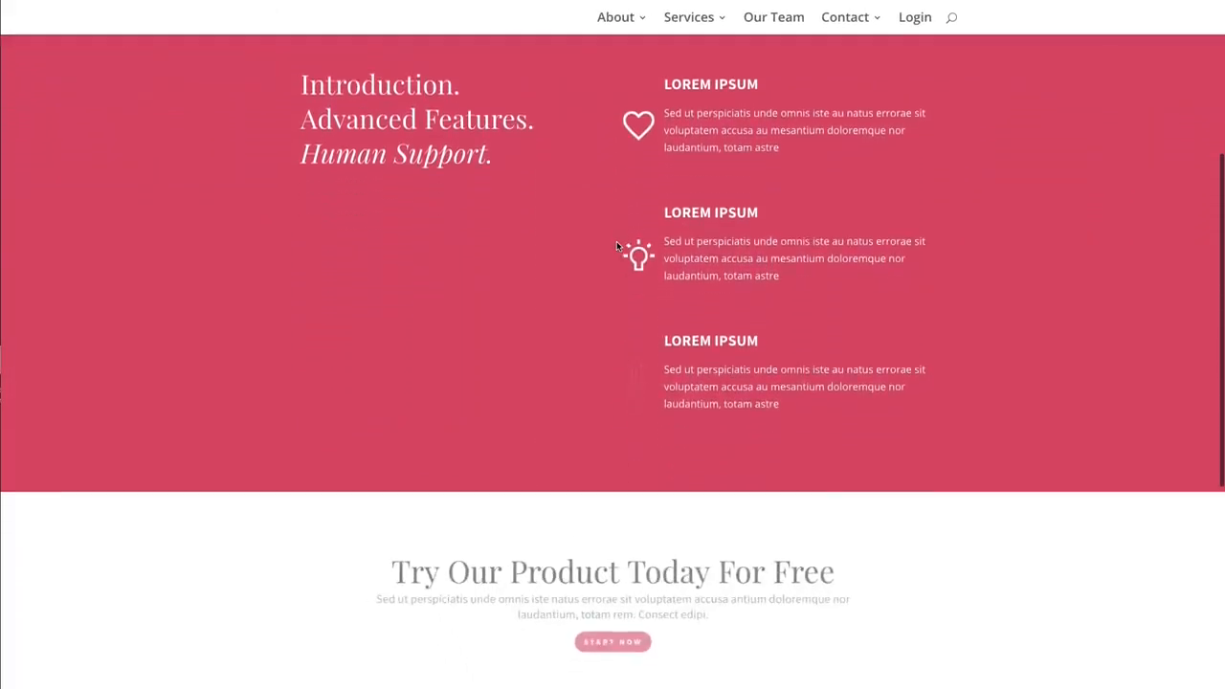
{"action": "scroll", "coordinate": [616, 246], "scroll_direction": "down", "scroll_amount": 2}
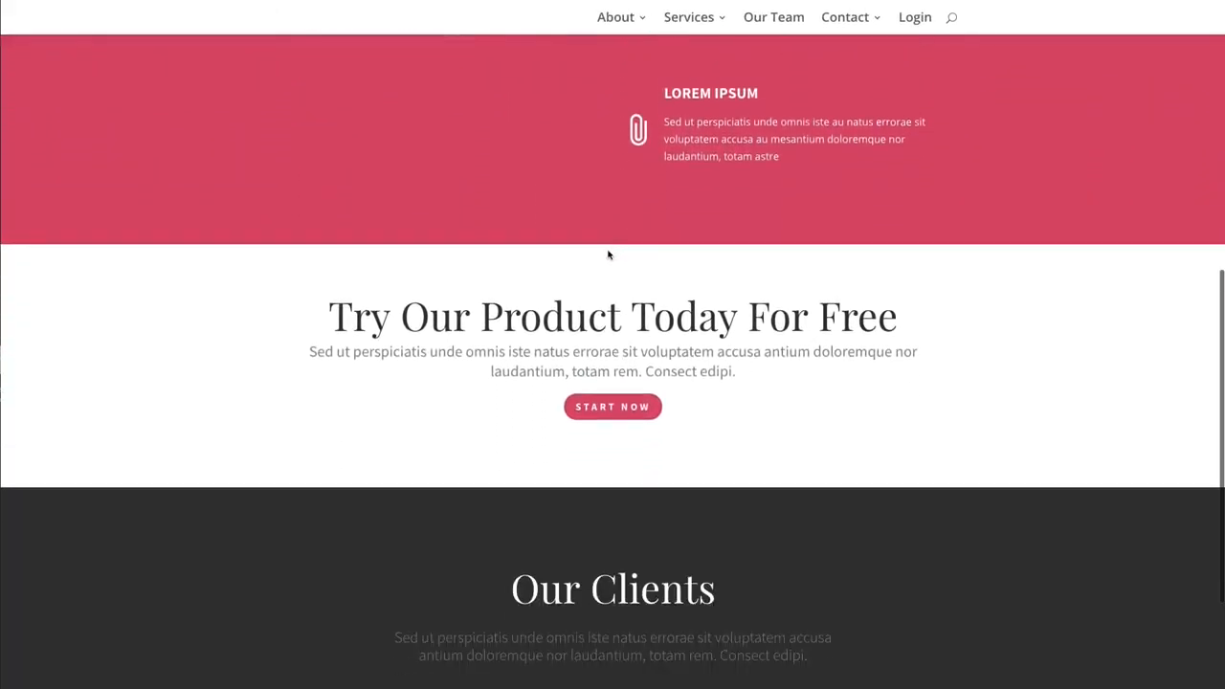